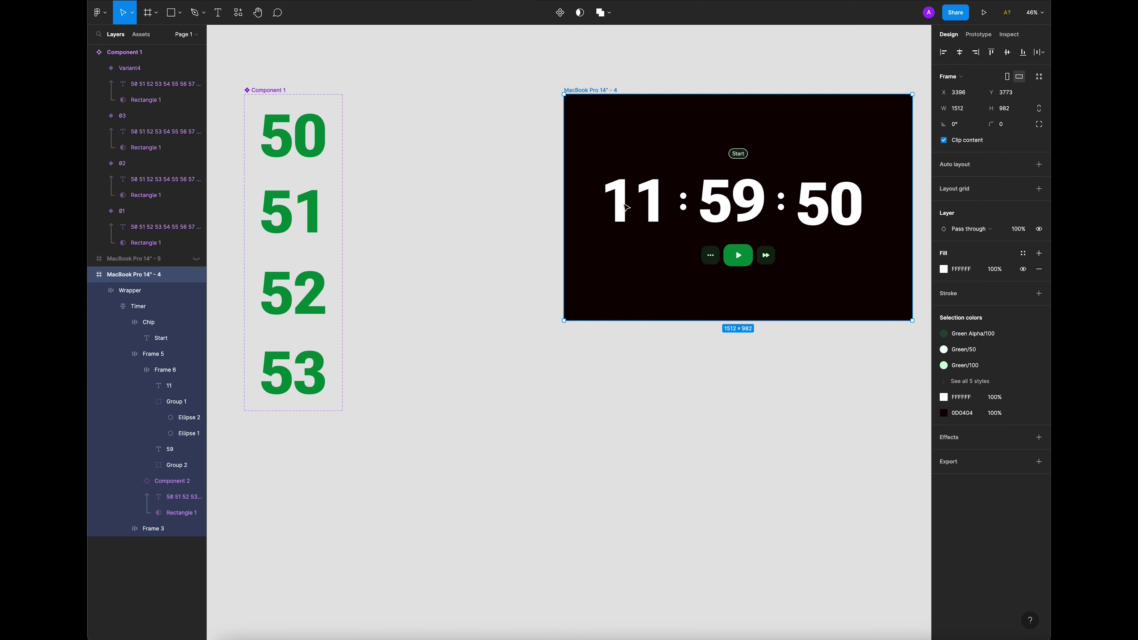
Duplicate the timer's hours number 11 onto the empty canvas between Component 1 and the MacBook frame.
left_click_drag(645, 212, 440, 180)
left_click(451, 299)
scroll(423, 165, "up", 2)
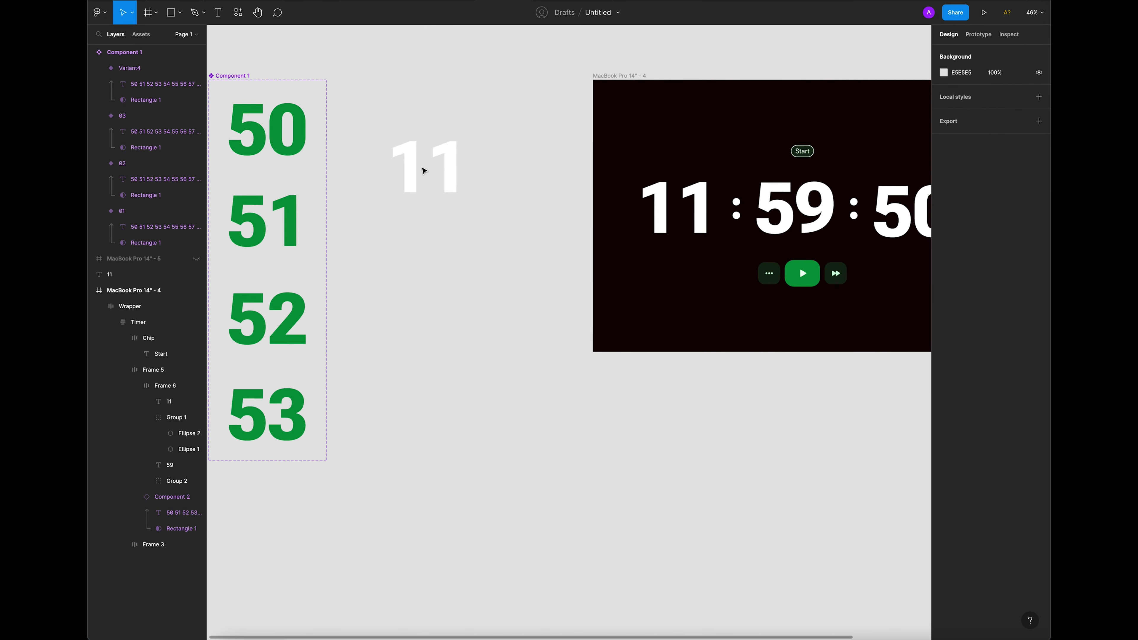
scroll(441, 173, "left", 1)
Change the copied number's text to 50.
left_click(456, 175)
left_click(505, 242)
left_click(457, 173)
double_click(458, 172)
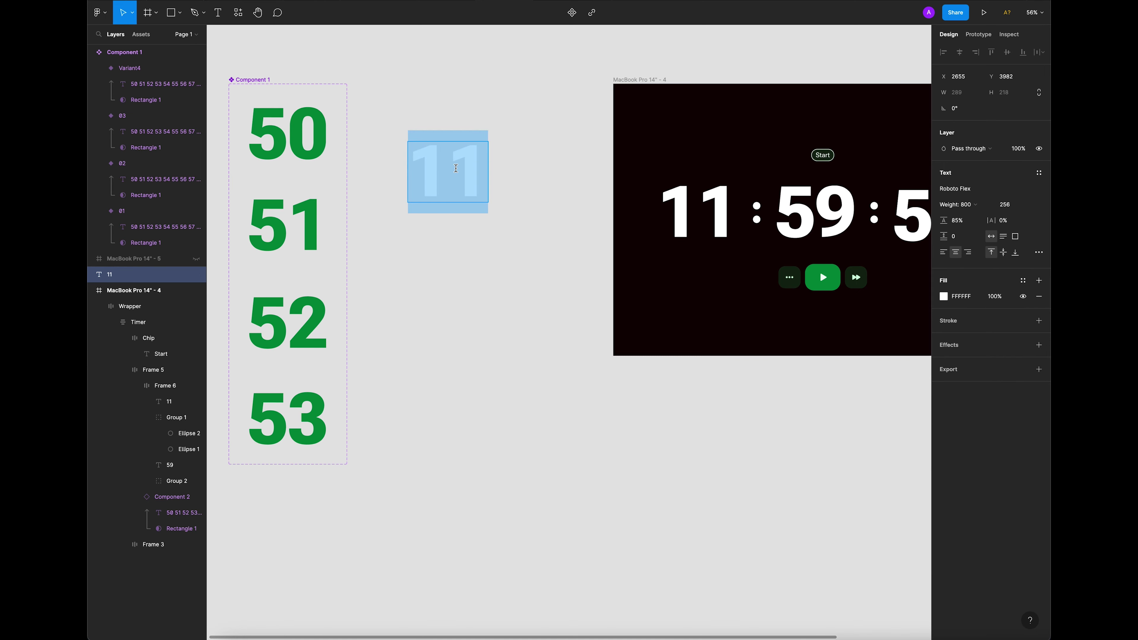
type("50")
key("Escape")
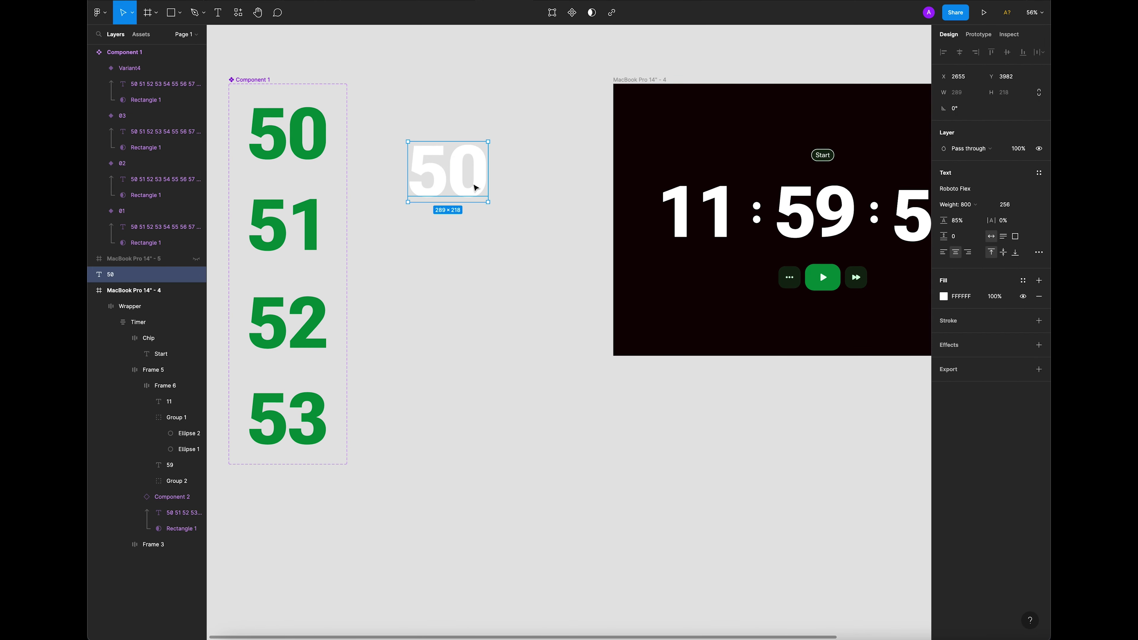
Fill the copied 50 with the green 358846 sampled from Component 1 and shift it slightly upward.
key("i")
left_click(324, 121)
key("Escape")
left_click(465, 157)
left_click(492, 283)
left_click_drag(469, 192, 479, 172)
left_click(358, 167)
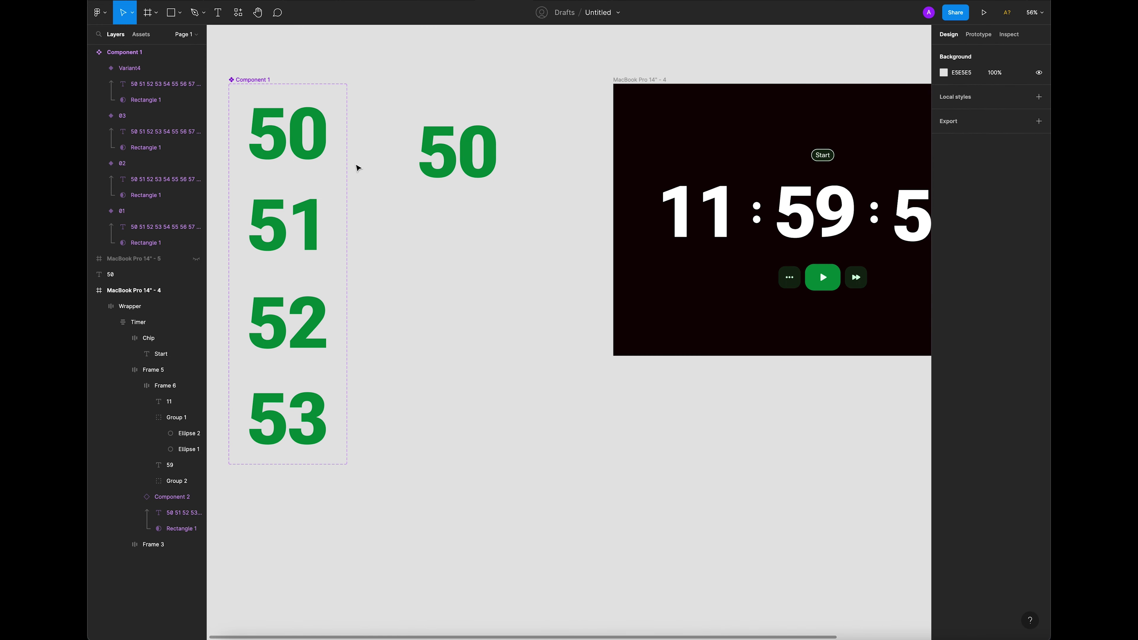
Set the green 50 text's line height to 130%, matching the number text inside Component 1.
left_click(488, 159)
left_click(319, 146)
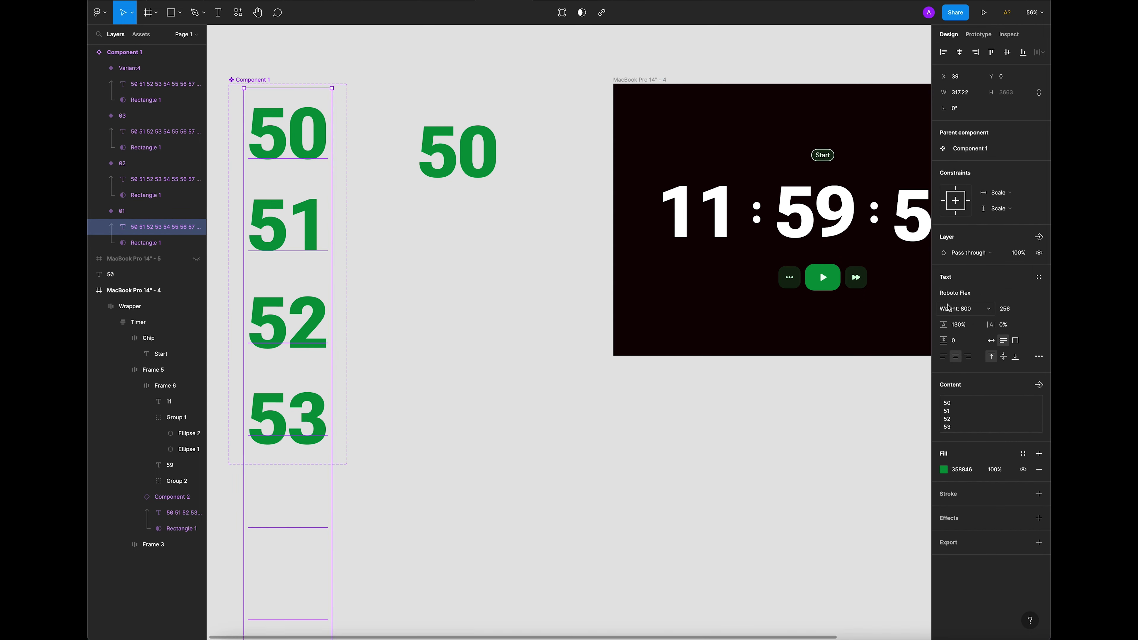
left_click(465, 144)
left_click(964, 225)
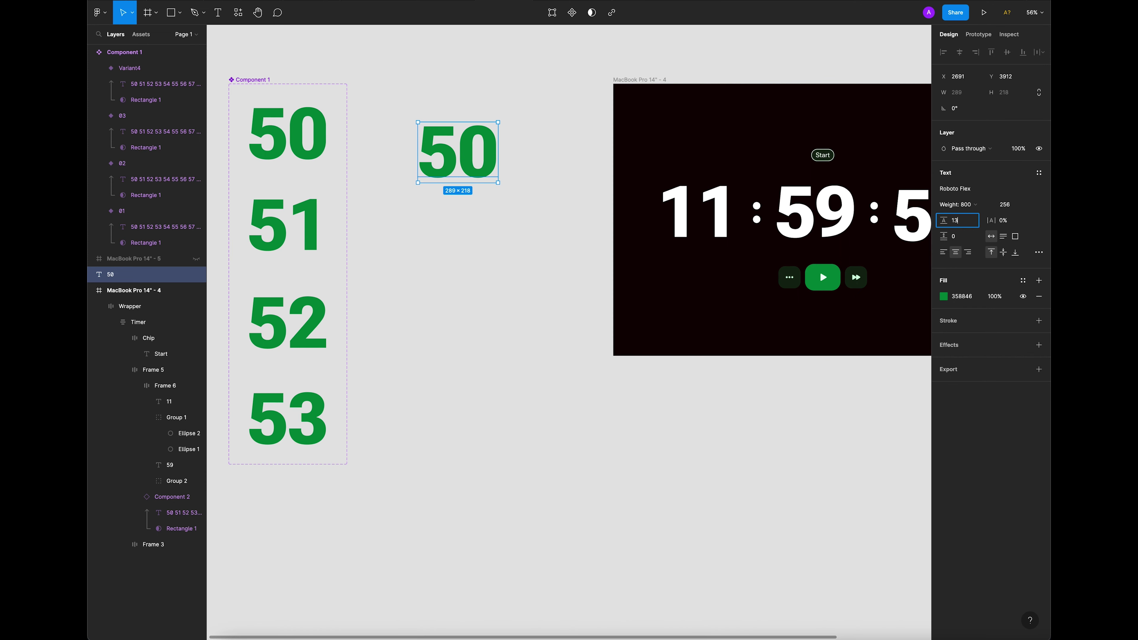
key("Return")
left_click(977, 226)
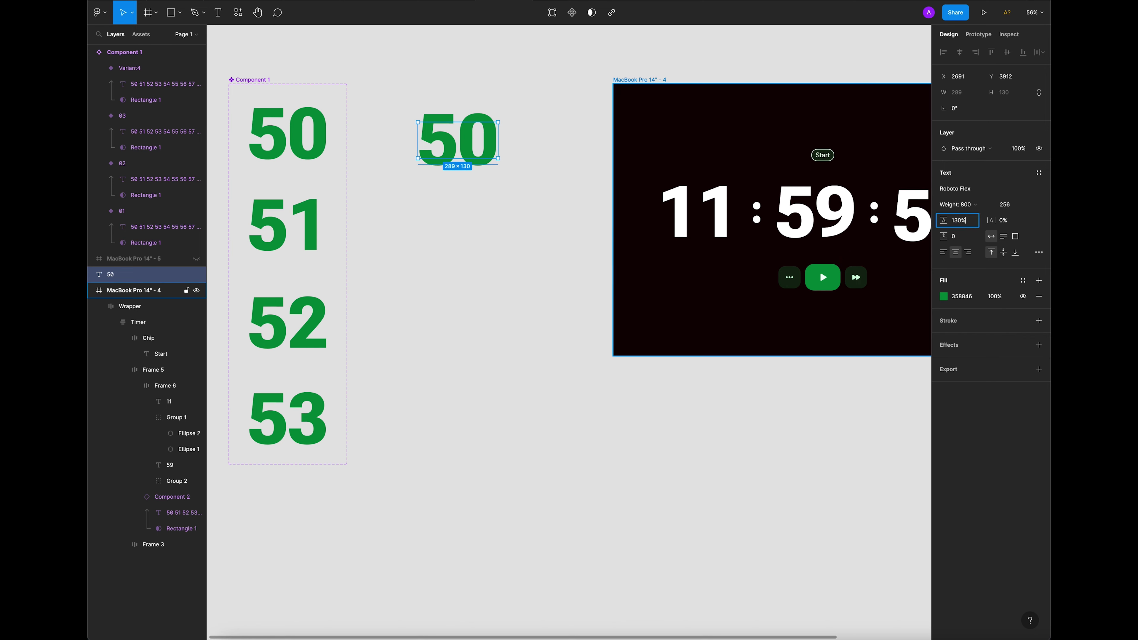
type("%")
key("Return")
left_click(505, 269)
left_click(457, 178)
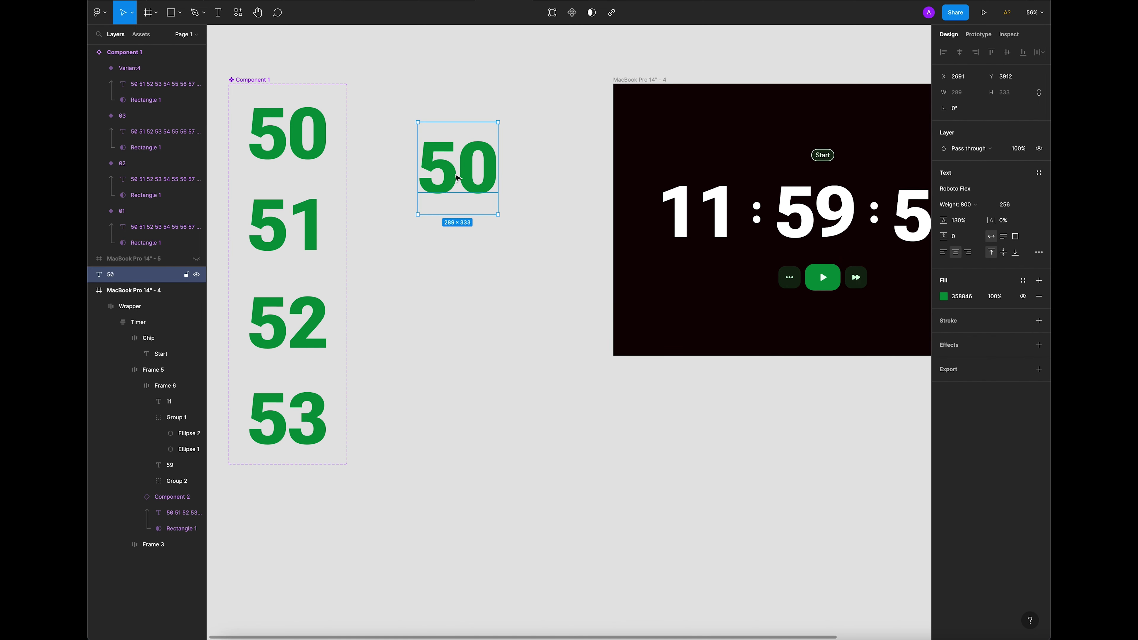
Move the green 50 text up beside the first number of Component 1.
left_click(312, 133, "super")
left_click(544, 160)
left_click(460, 170)
left_click(395, 172)
left_click_drag(471, 167, 465, 146)
Add the numbers 51, 52 and 53 on separate lines below 50 in the green text.
double_click(465, 147)
left_click(488, 148)
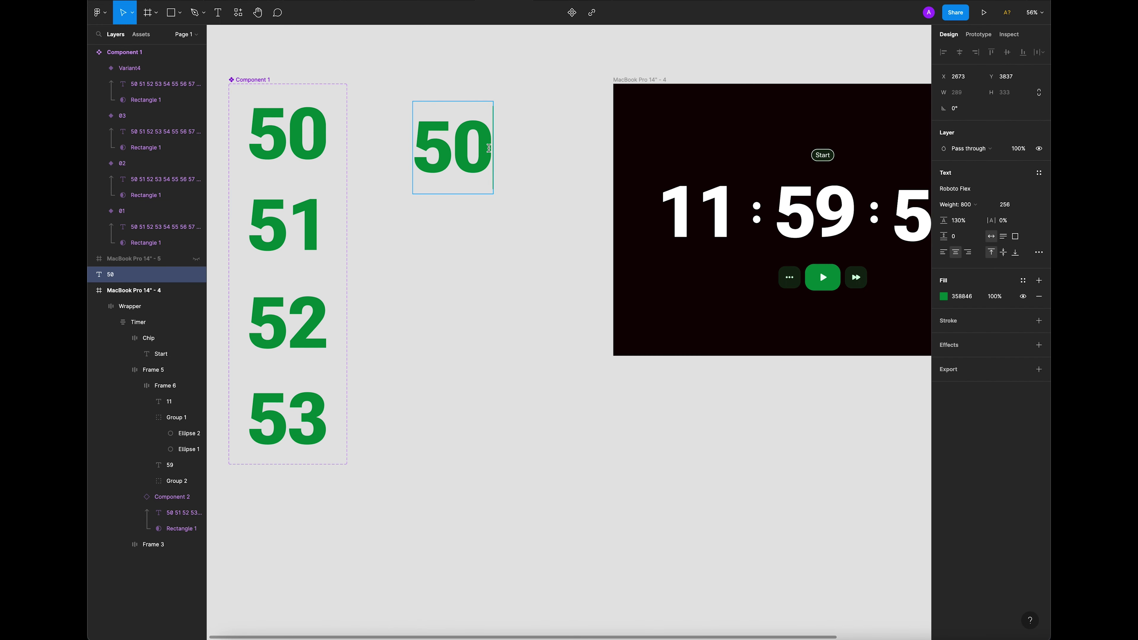
key("Return")
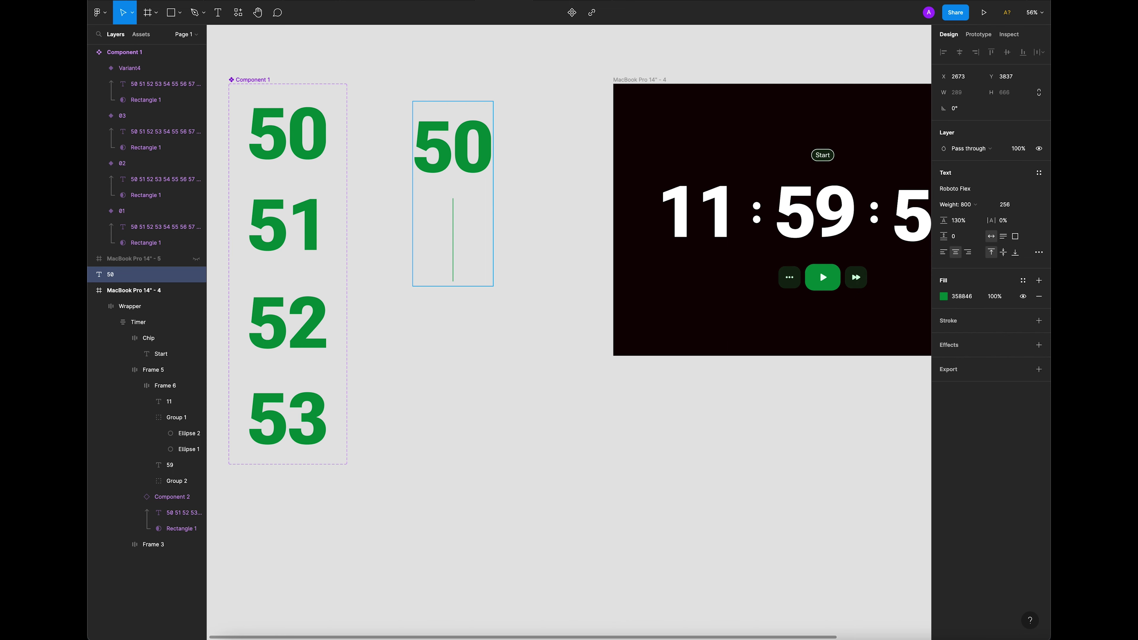
type("51")
key("Return")
type("52")
key("Return")
type("5")
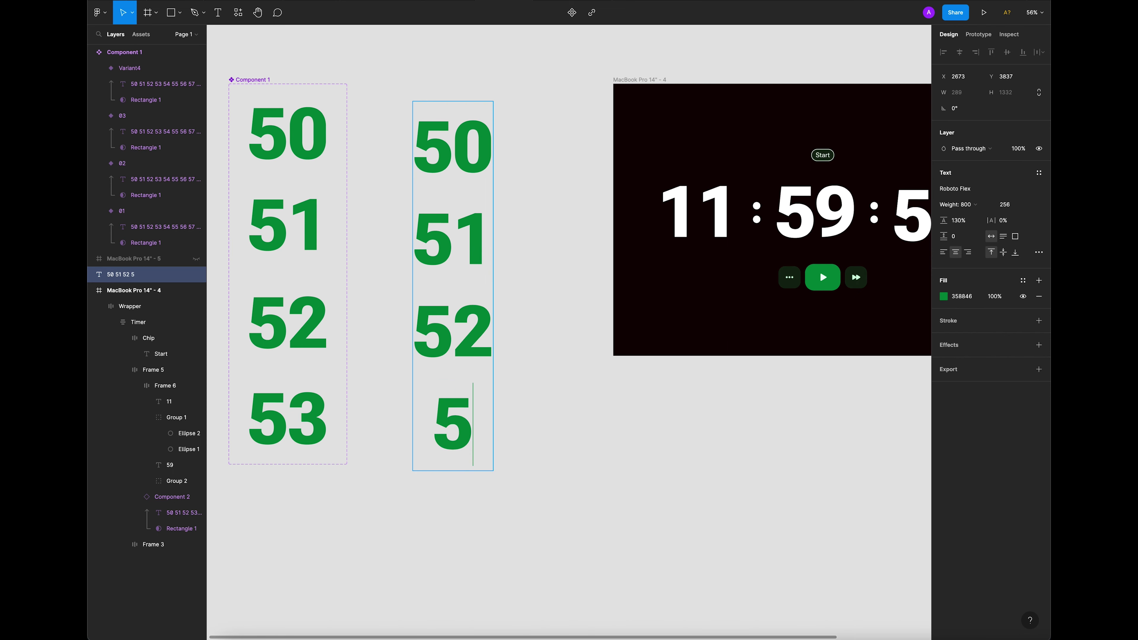
type("3")
left_click(557, 273)
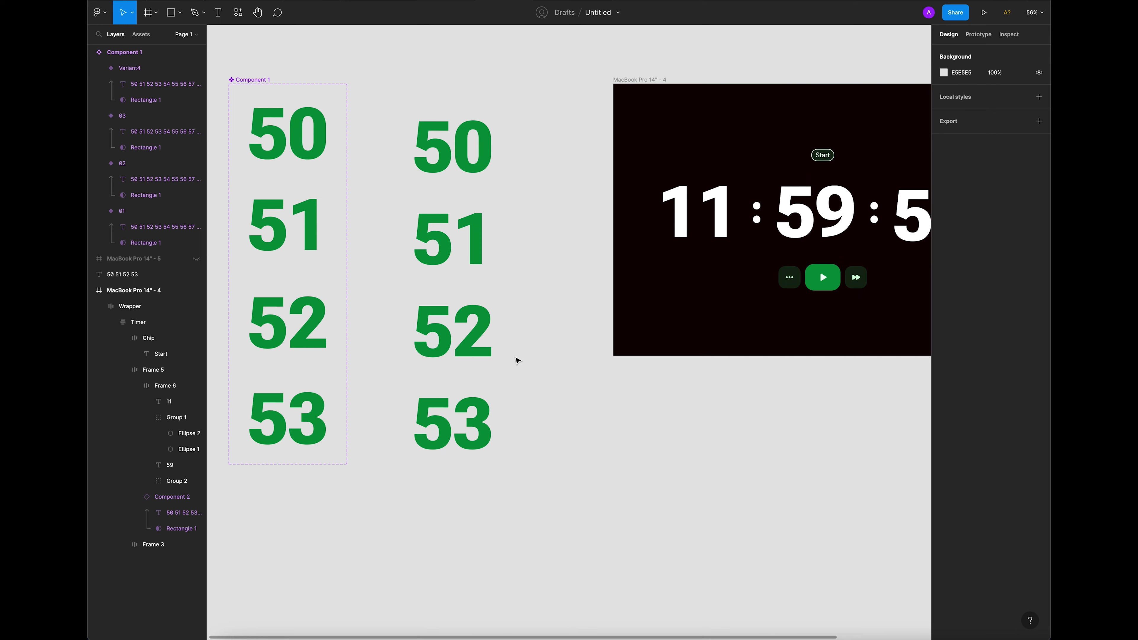
Move the 50–53 number column up so it sits roughly level with Component 1's numbers.
left_click(471, 151)
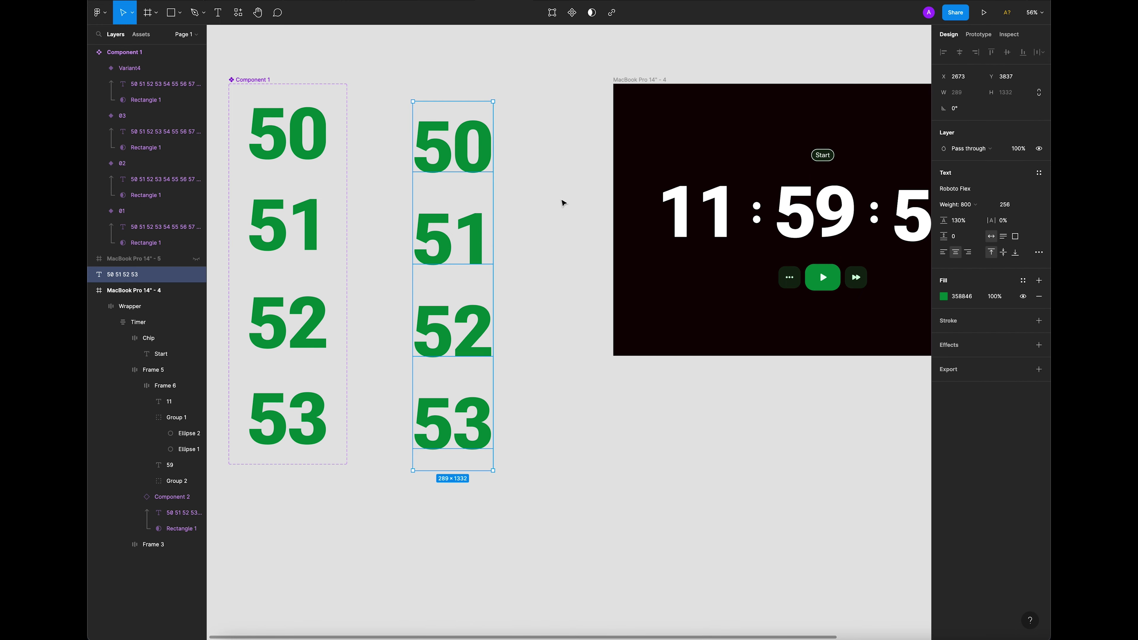
left_click(521, 183)
left_click_drag(454, 147, 454, 131)
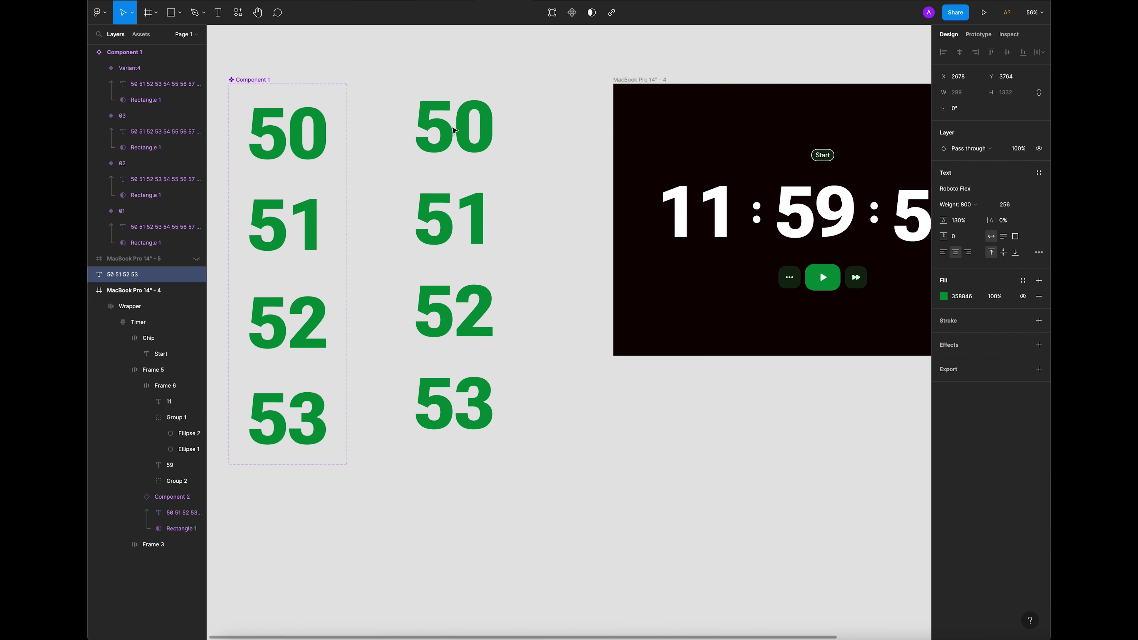
left_click(519, 157)
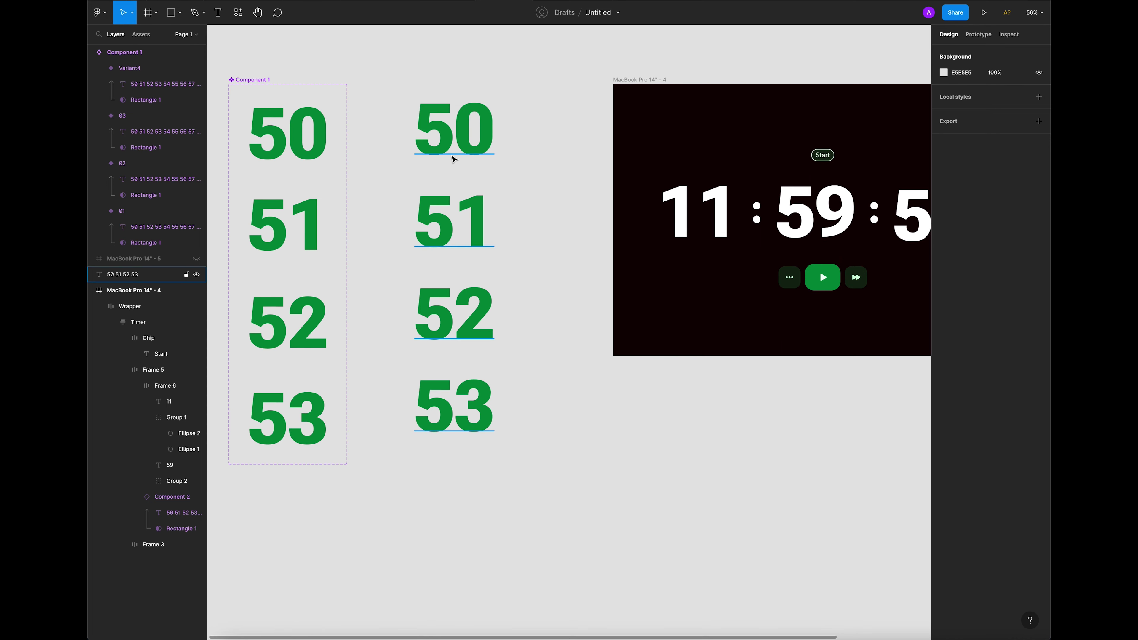
left_click(462, 160)
left_click(541, 139)
Draw a rectangle about 701 × 377 on the empty canvas below the MacBook frame.
left_click(302, 129)
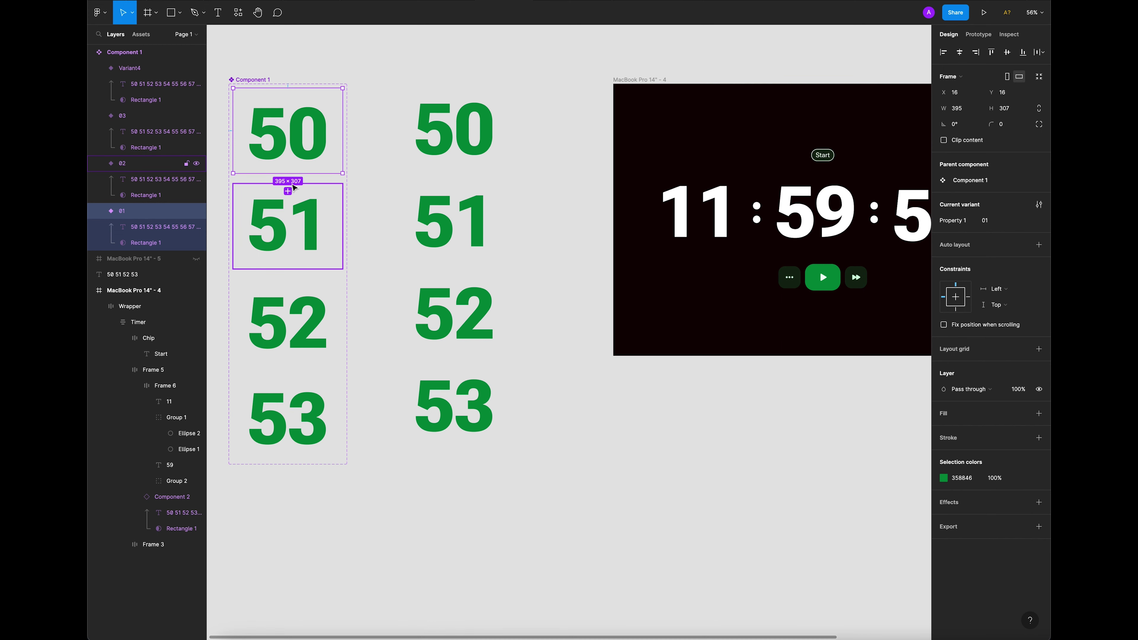
left_click(180, 14)
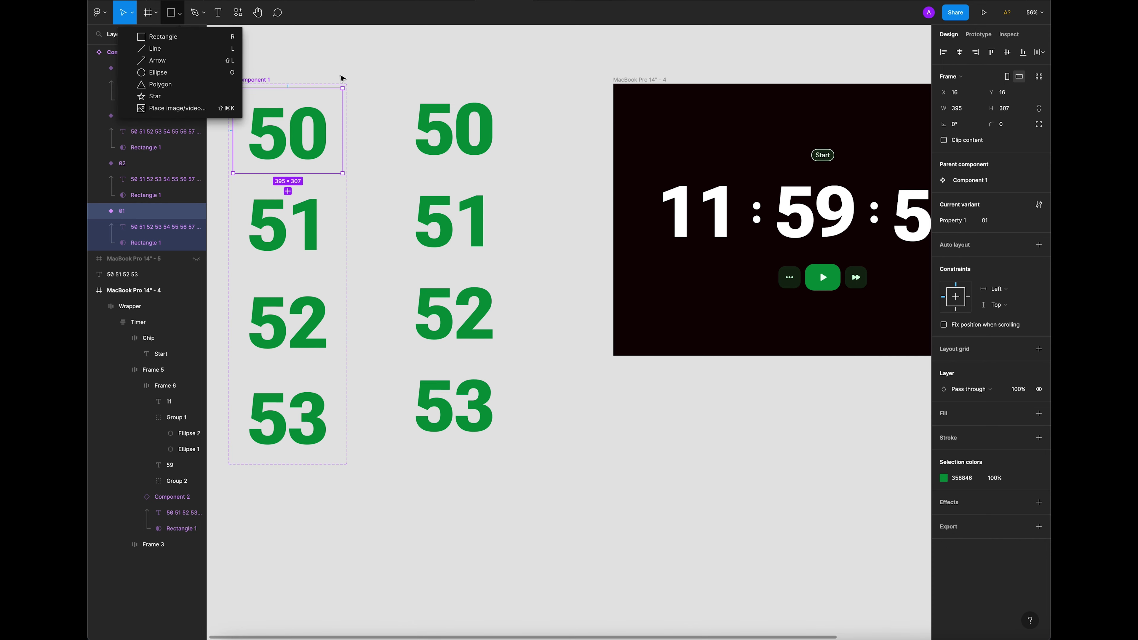
left_click(180, 37)
scroll(504, 228, "down", 3)
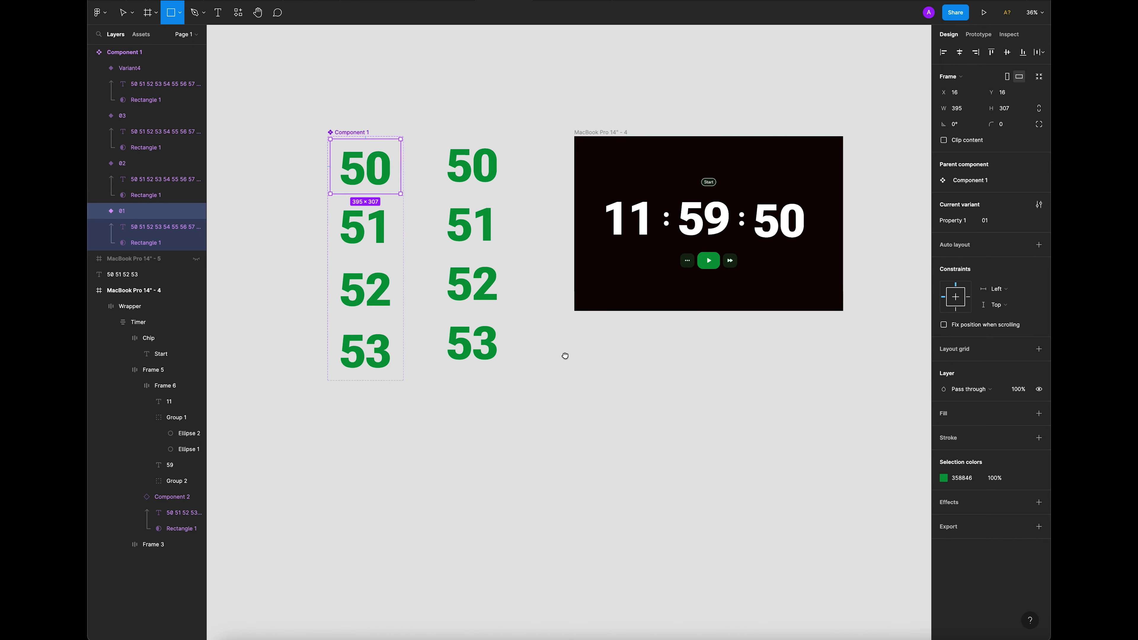
left_click_drag(565, 357, 518, 306)
left_click_drag(709, 396, 583, 329)
Set the new rectangle's width to 395 and height to 305.
left_click(973, 92)
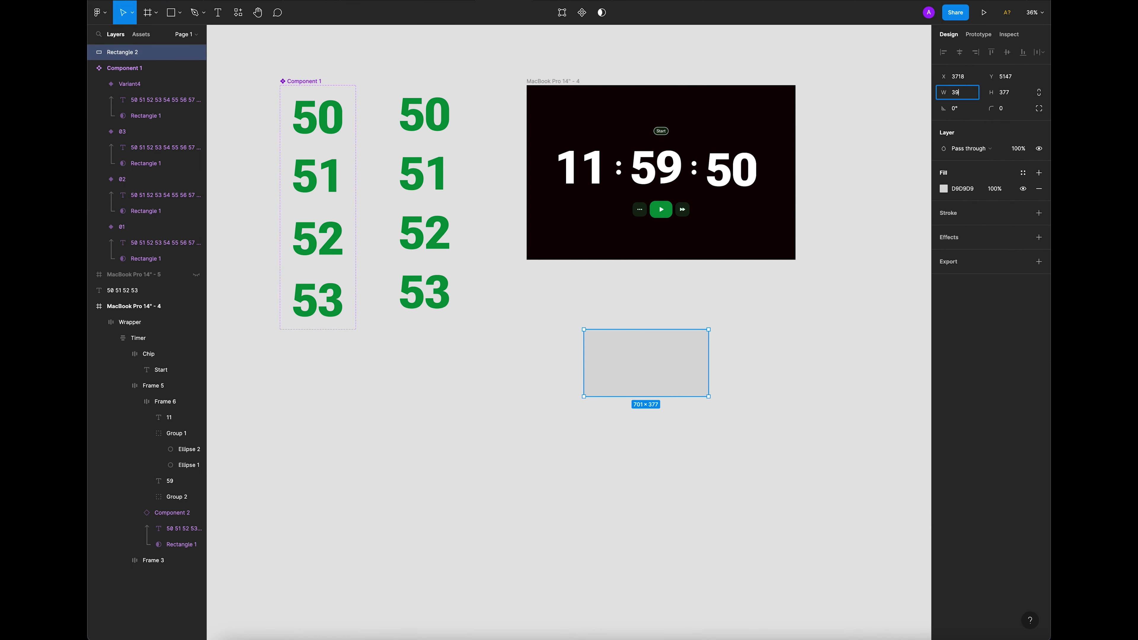
key("Tab")
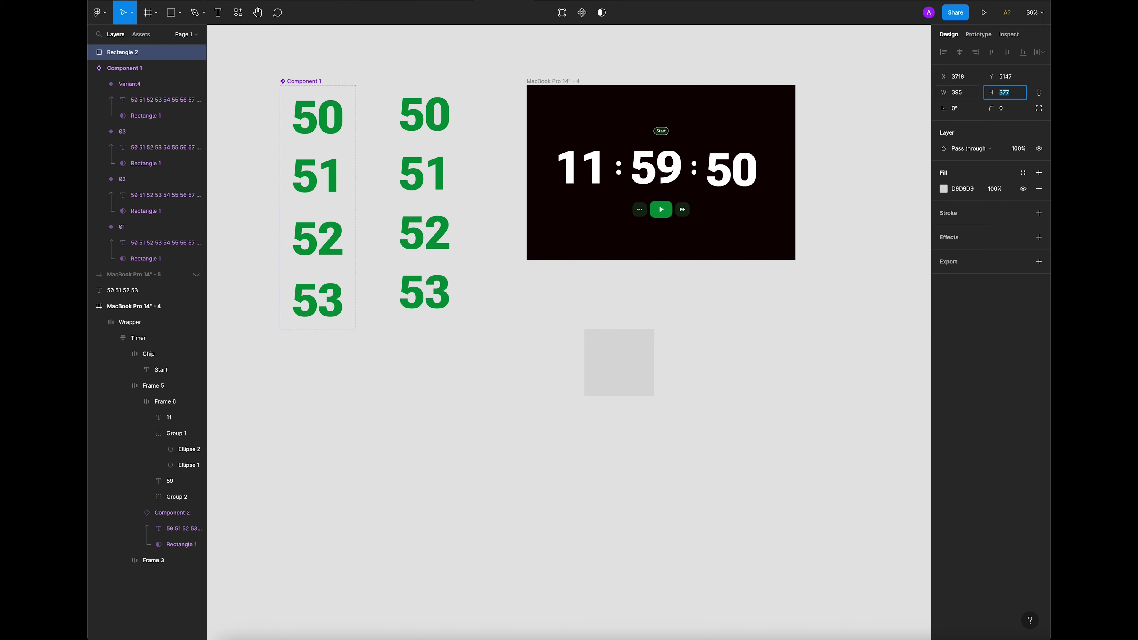
key("Return")
left_click(391, 191)
Move the 50–53 number column over the grey rectangle so that 50 falls inside it.
left_click_drag(433, 122, 646, 386)
scroll(623, 363, "up", 5)
scroll(690, 315, "down", 1)
left_click_drag(630, 312, 594, 271)
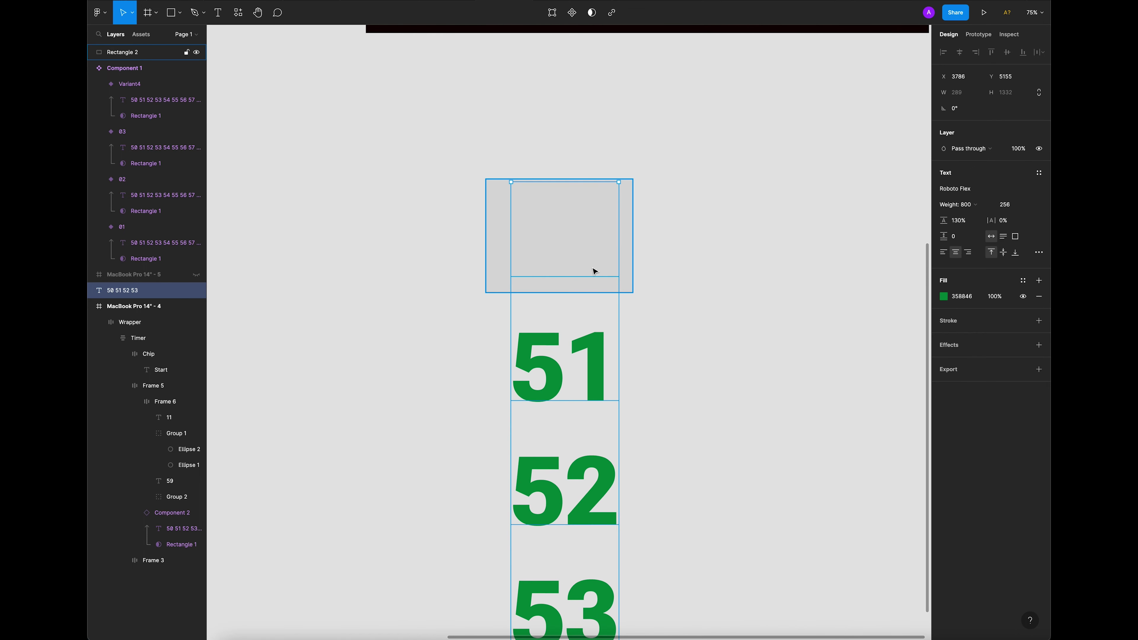
Bring the number column to the front and center it horizontally on the rectangle, flush with its upper edge.
key("super+alt+bracketright")
left_click(687, 256)
left_click_drag(610, 245, 604, 242)
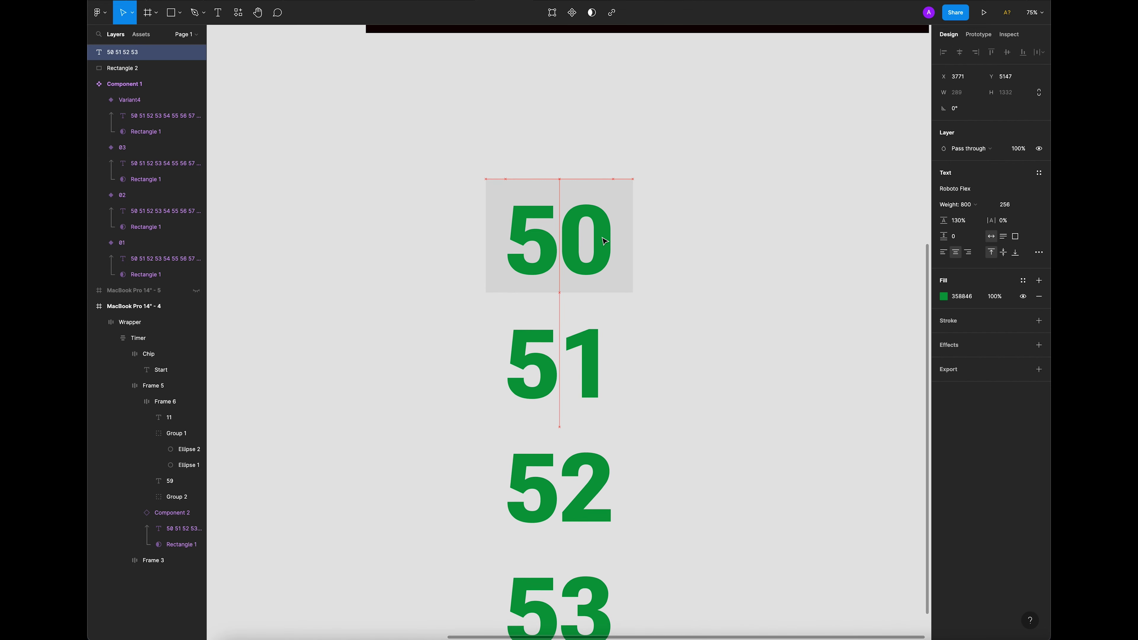
left_click(698, 254)
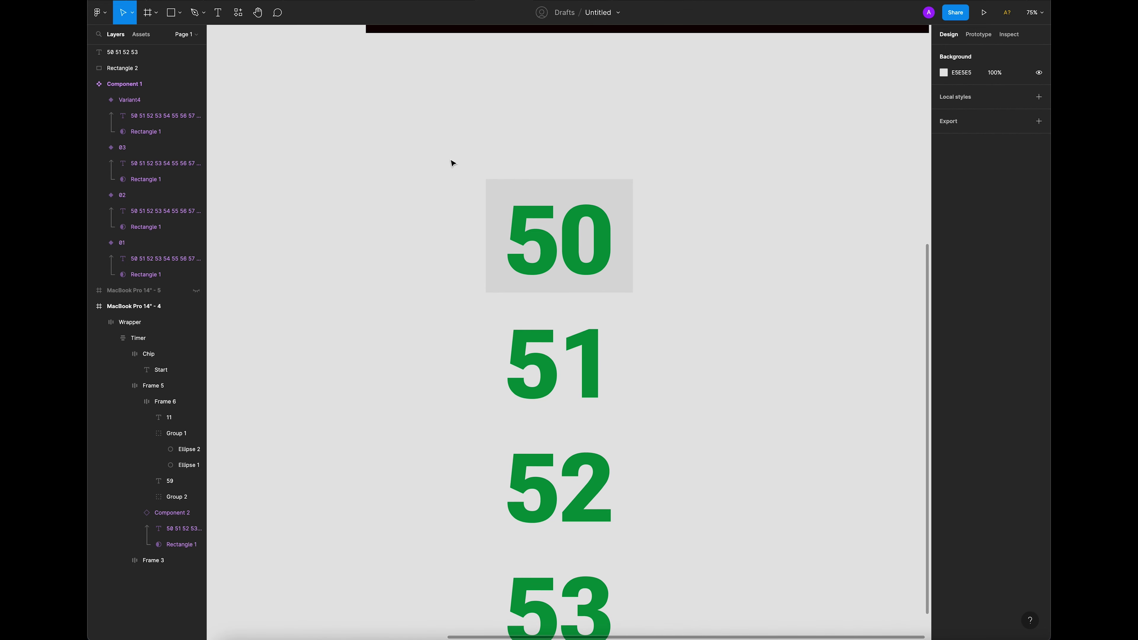
Mask the number column with the grey rectangle.
left_click_drag(450, 148, 748, 451)
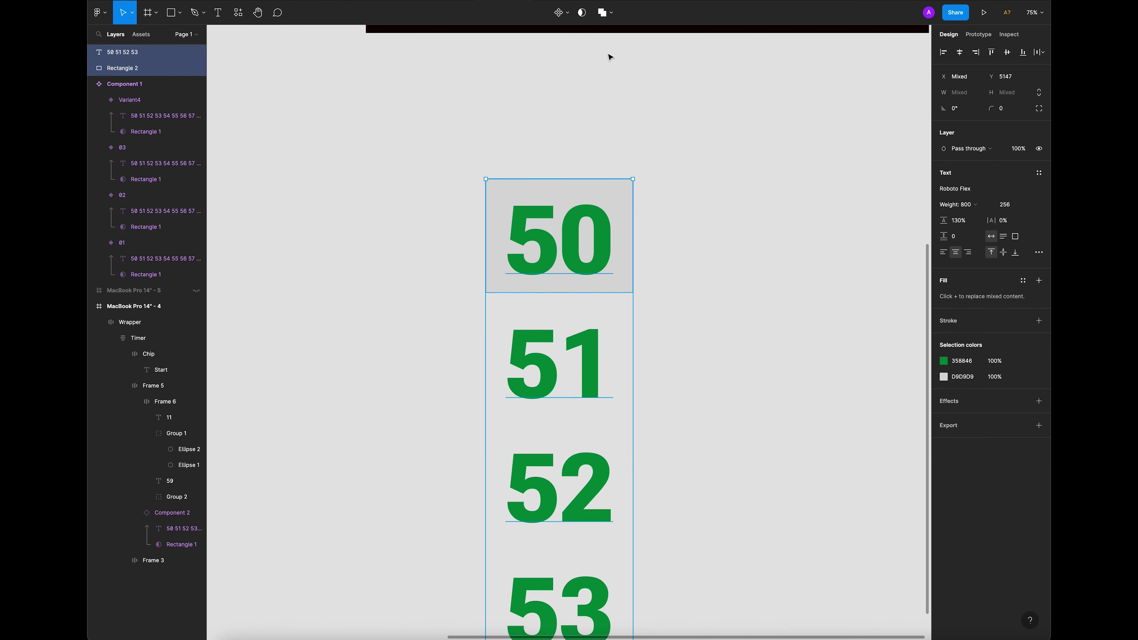
left_click(582, 13)
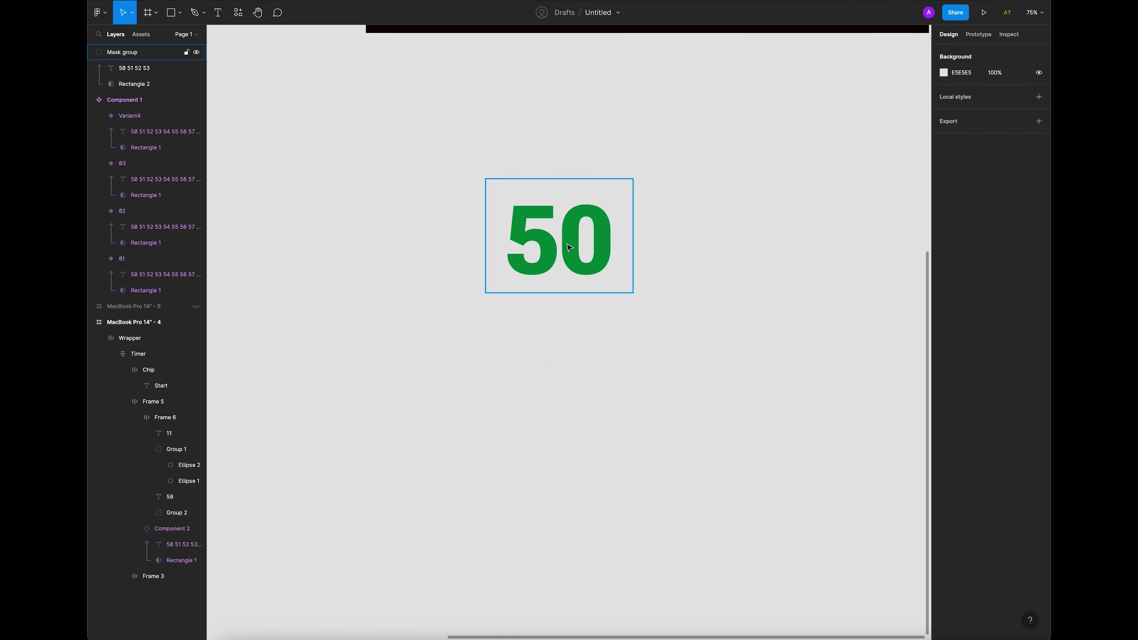
double_click(598, 258)
left_click(692, 286)
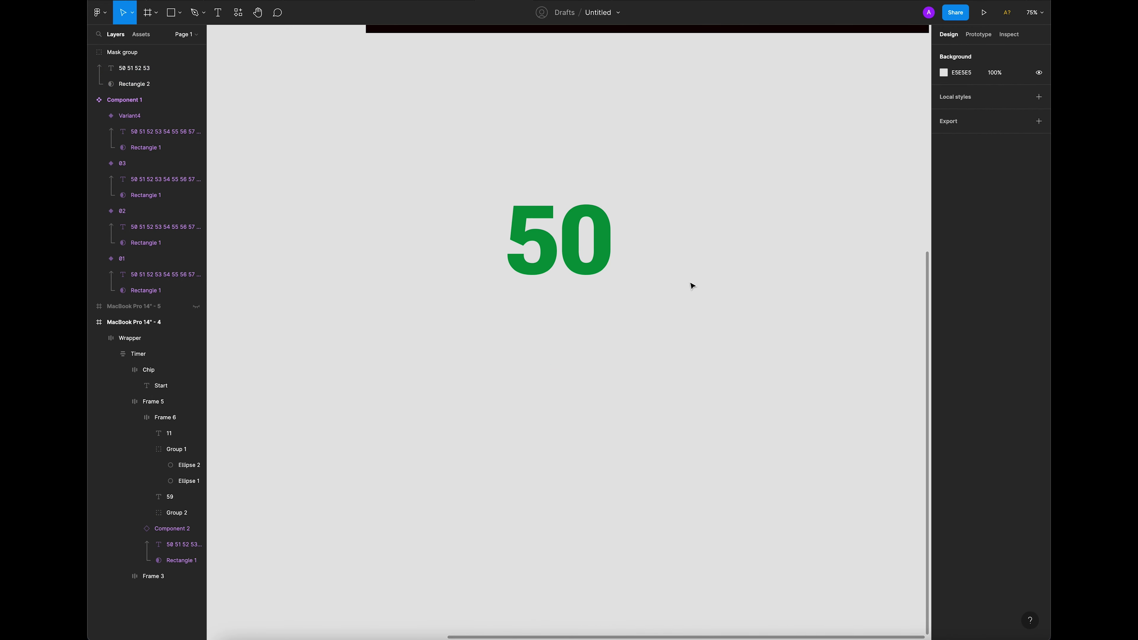
Duplicate the masked 50 group and place the copy directly beneath the original.
scroll(686, 294, "down", 3)
scroll(685, 294, "right", 3)
left_click(524, 178)
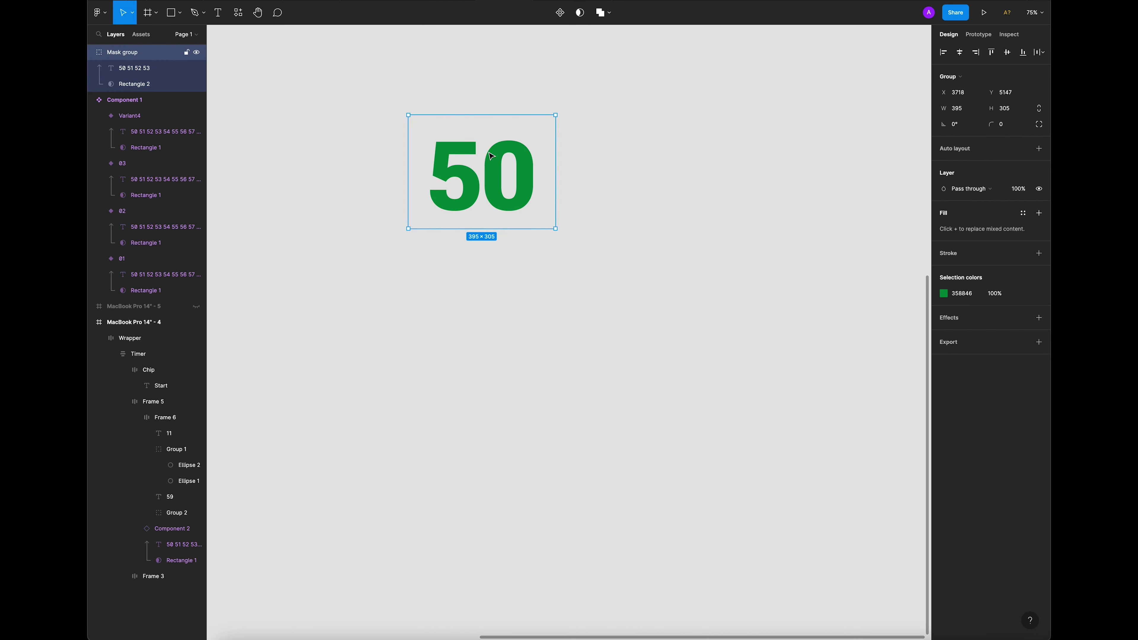
left_click(580, 186)
scroll(520, 175, "left", 1)
left_click(463, 155)
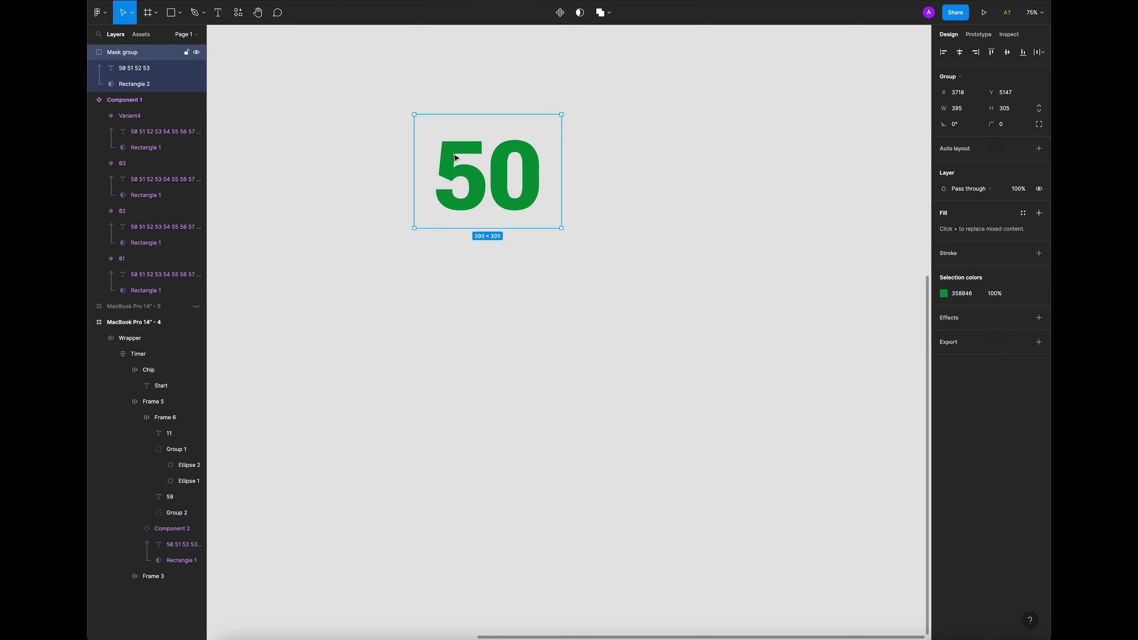
left_click_drag(499, 166, 497, 271)
left_click(675, 283)
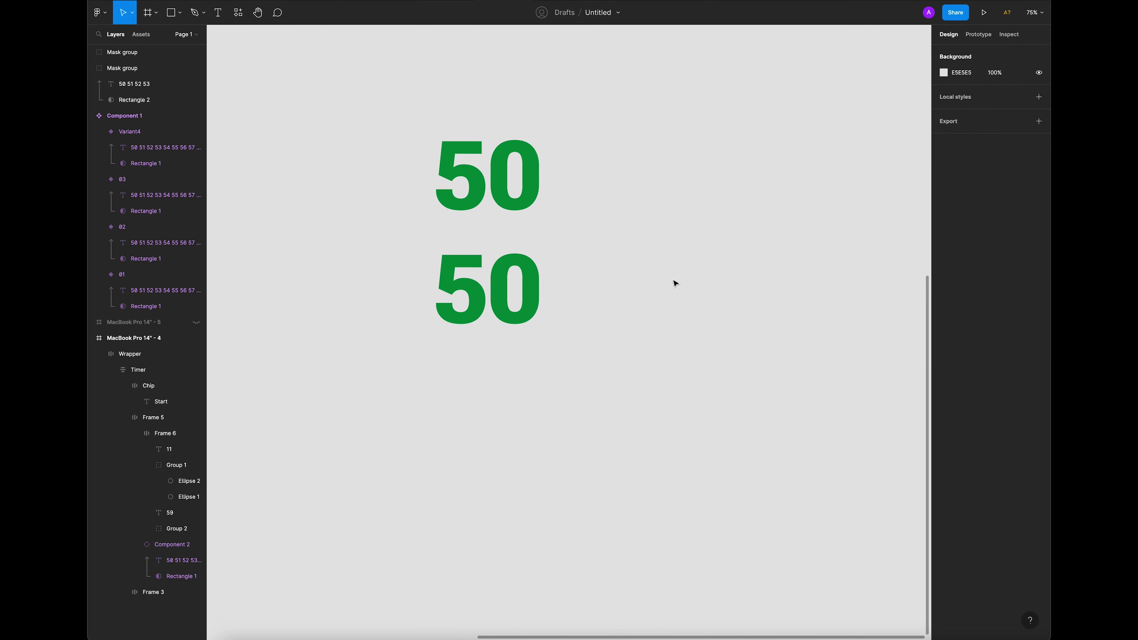
Shift the number column up inside the second mask group until 51 fills the mask.
left_click(527, 289, "super")
key("shift+Up")
key("shift+Up")
key("shift+Up")
key("shift+Up")
key("shift+Up")
key("shift+Up")
key("shift+Up")
key("shift+Up")
key("shift+Up")
key("shift+Up")
key("shift+Up")
key("shift+Up")
key("shift+Up")
key("shift+Up")
key("shift+Up")
key("shift+Up")
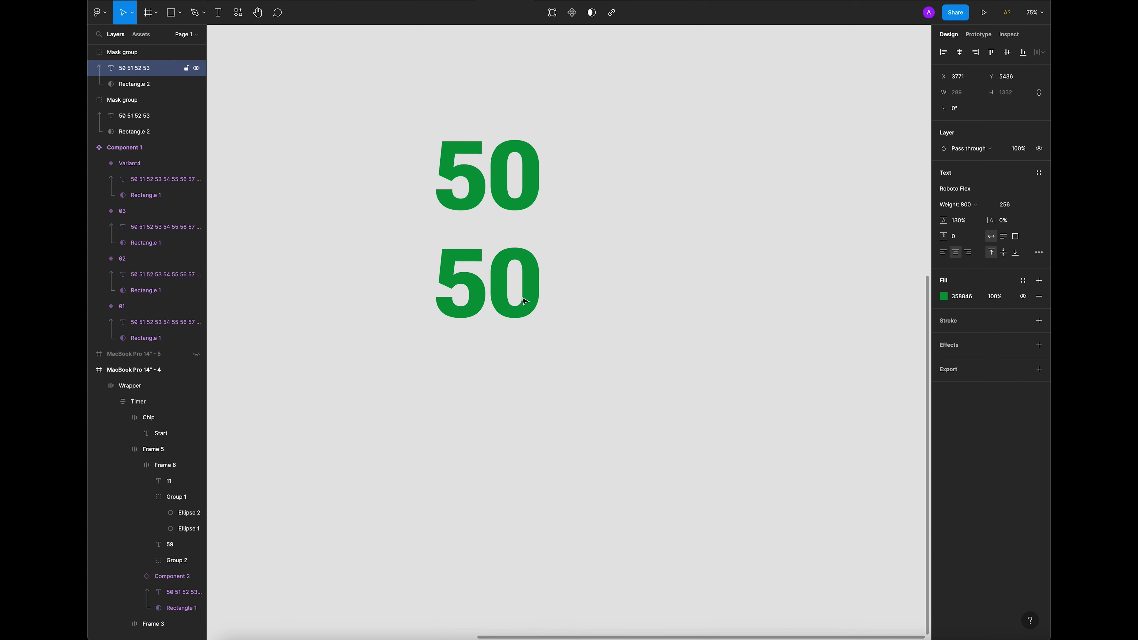
key("shift+Up")
key("shift+Up")
key("shift+Up")
key("shift+Up")
key("shift+Up")
key("shift+Up")
key("shift+Up")
key("shift+Up")
key("shift+Up")
key("shift+Up")
key("shift+Up")
key("shift+Up")
key("shift+Up")
key("shift+Up")
key("shift+Up")
key("shift+Up")
key("shift+Up")
key("shift+Up")
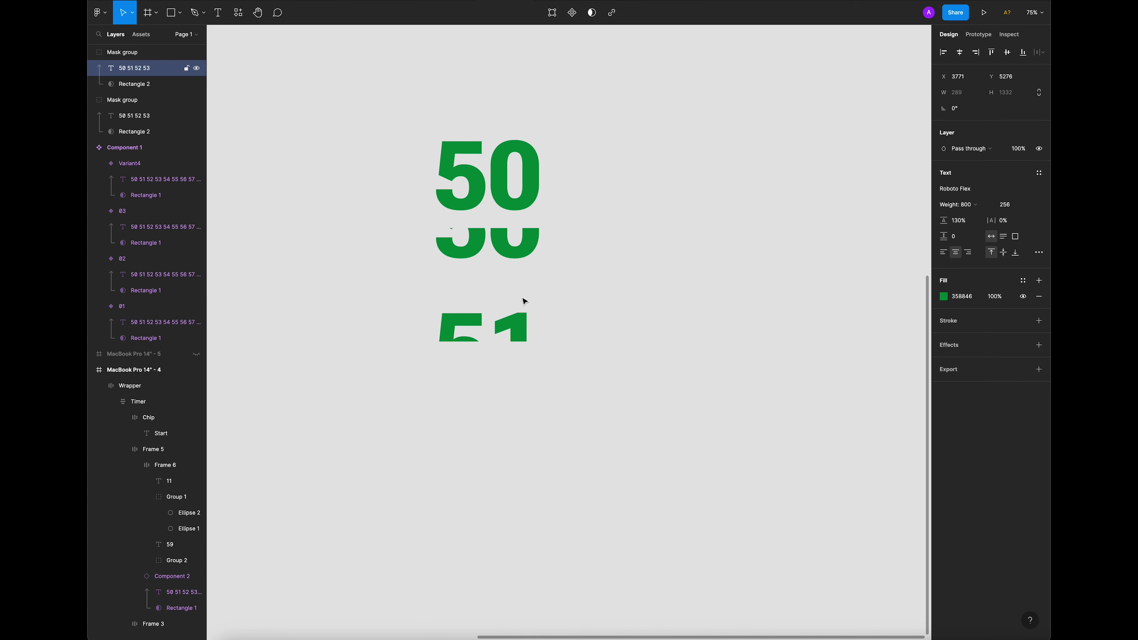
key("shift+Up")
key("shift+Up")
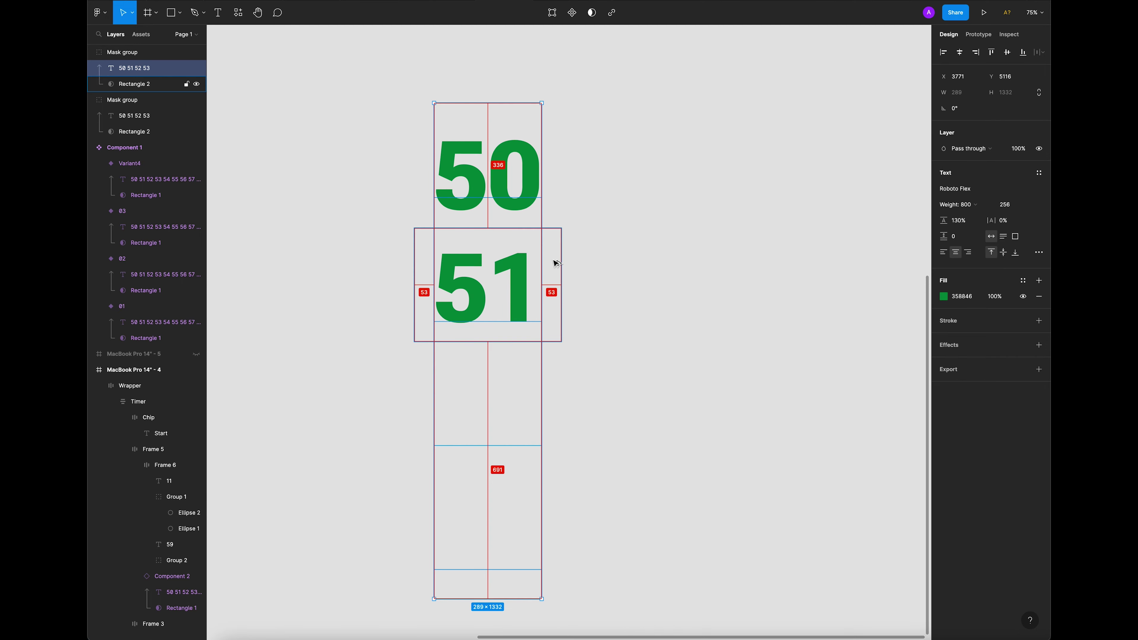
key("Escape")
Duplicate the masked 51 group and place the copy directly below it.
left_click(507, 267)
left_click_drag(506, 266, 516, 381, "alt")
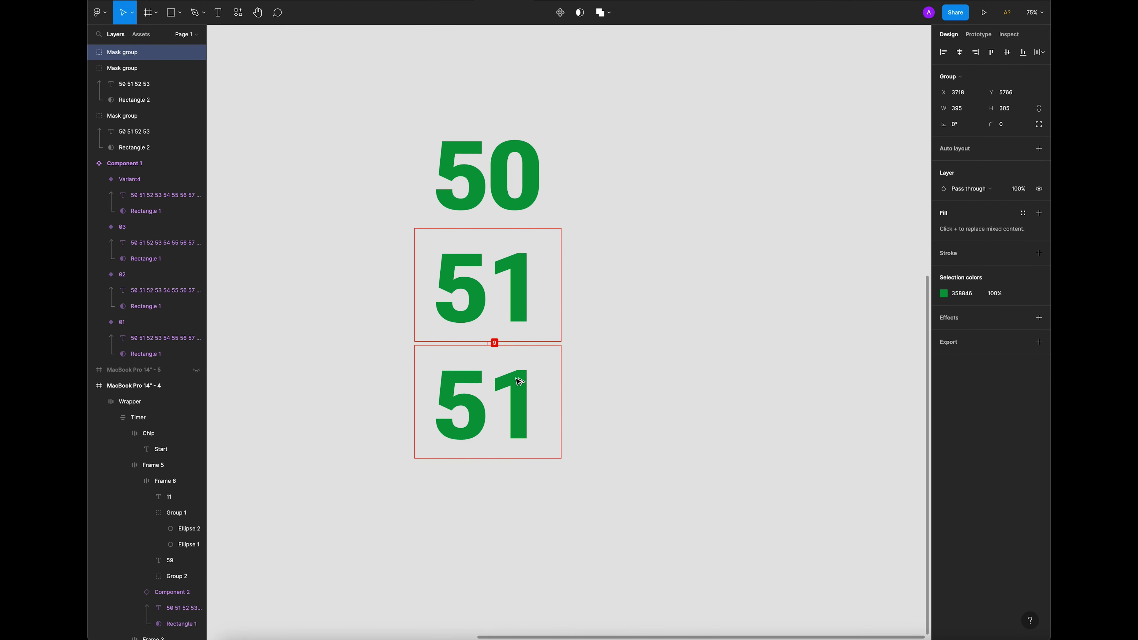
left_click(687, 392)
Shift the number column up inside the third mask group until 52 shows in the mask.
double_click(518, 405)
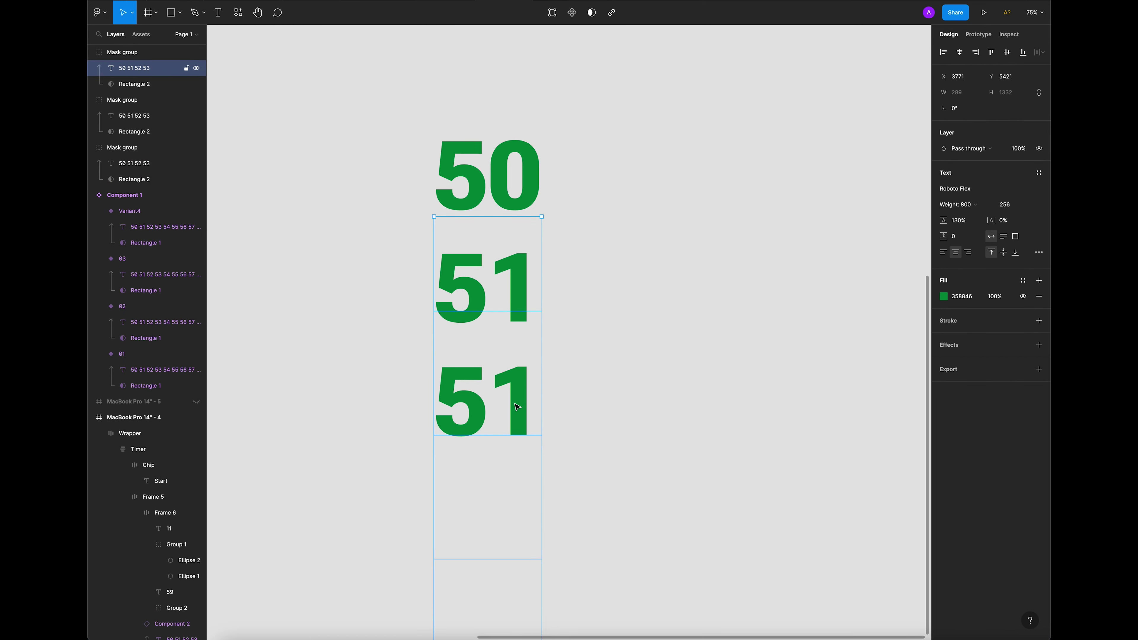
key("Up")
key("Up")
key("Up")
key("Up")
key("Up")
key("Up")
key("Up")
key("Up")
key("Up")
key("Up")
key("Up")
key("Up")
key("Up")
key("Up")
key("Up")
key("Up")
key("Up")
key("Up")
key("Up")
key("Up")
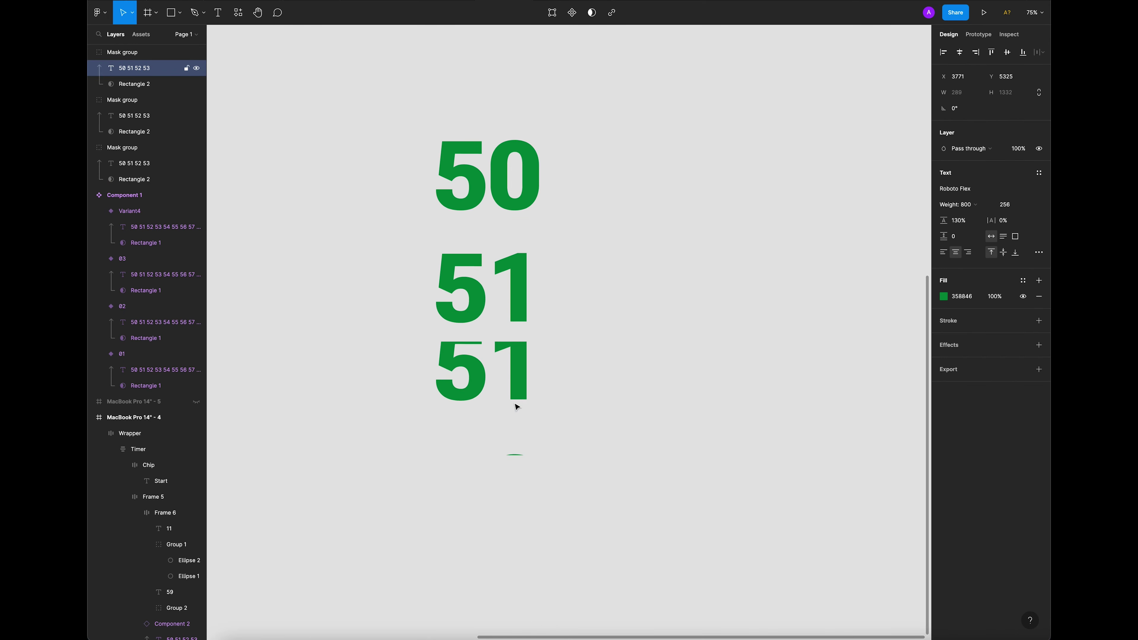
key("shift+Up")
key("shift+Up")
key("shift+Up")
key("shift+Up")
key("shift+Up")
key("shift+Up")
key("shift+Up")
key("shift+Up")
key("shift+Up")
key("shift+Up")
key("shift+Up")
key("shift+Up")
key("shift+Up")
key("shift+Up")
key("shift+Up")
key("shift+Up")
key("shift+Up")
key("shift+Up")
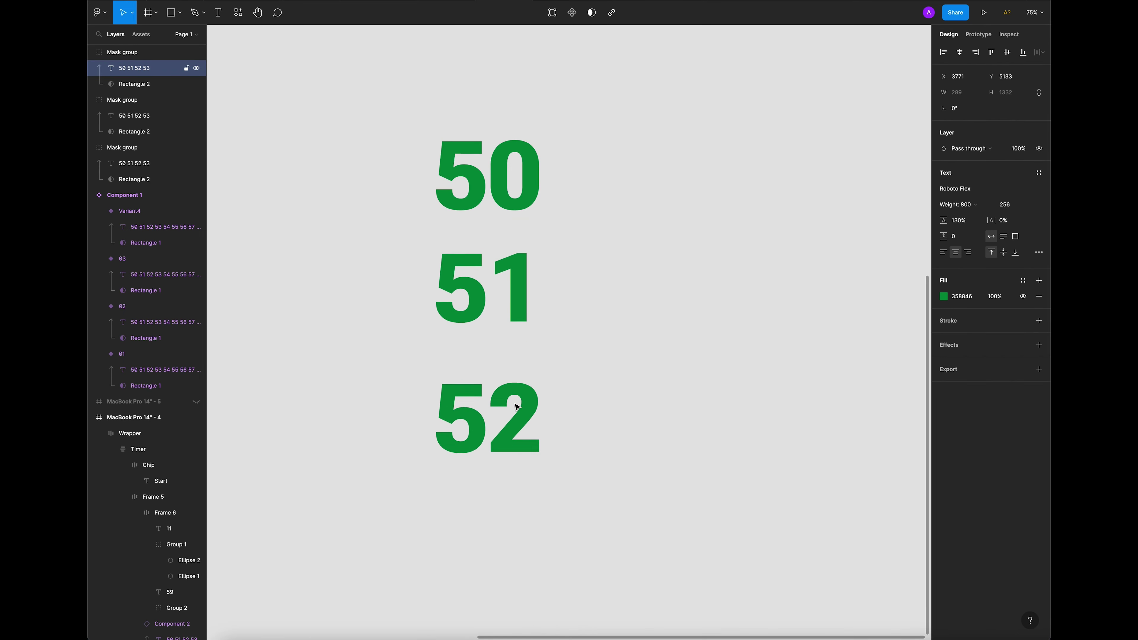
key("shift+Up")
key("shift+Up")
key("shift+Up")
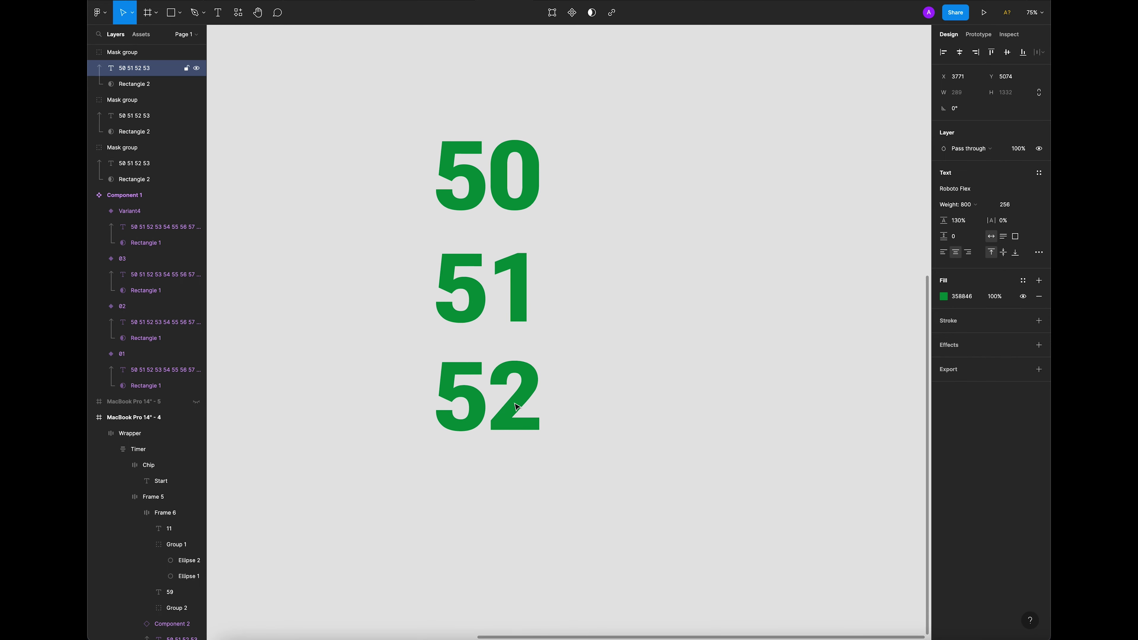
left_click_drag(500, 403, 501, 392)
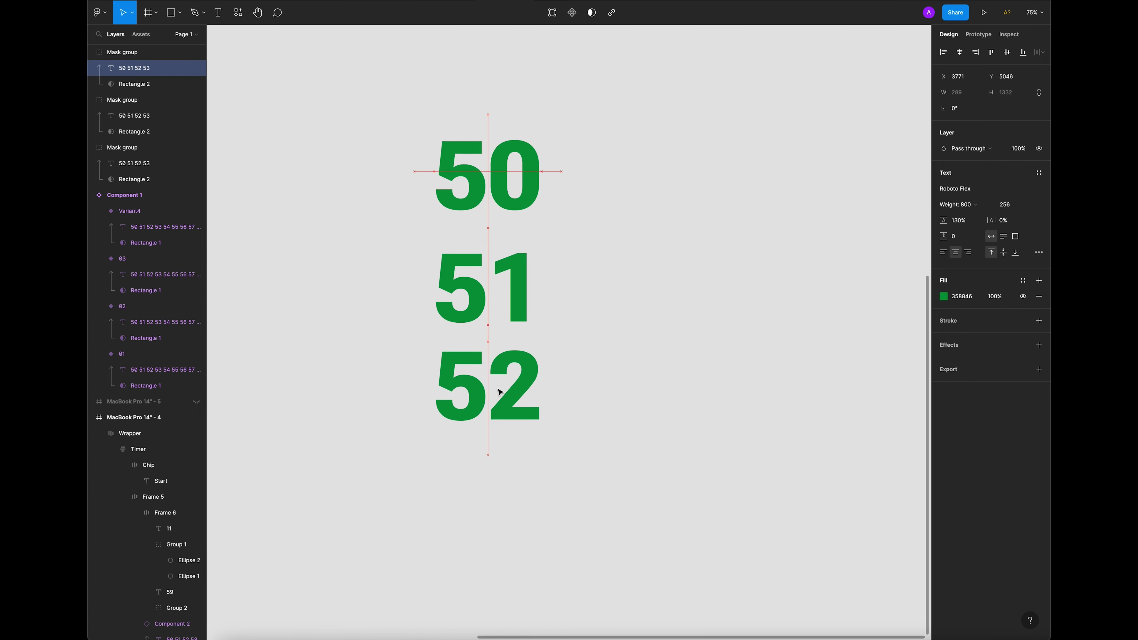
left_click(637, 392)
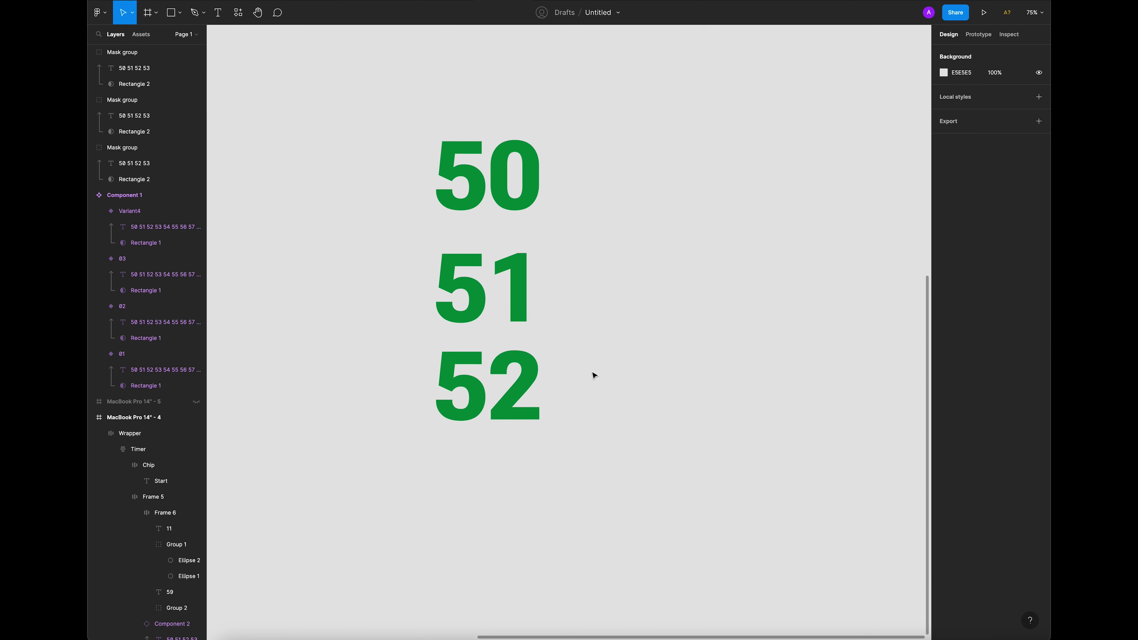
Collapse the three mask groups and batch-rename them with descending numbers 03, 02 and 01.
left_click_drag(345, 112, 685, 459)
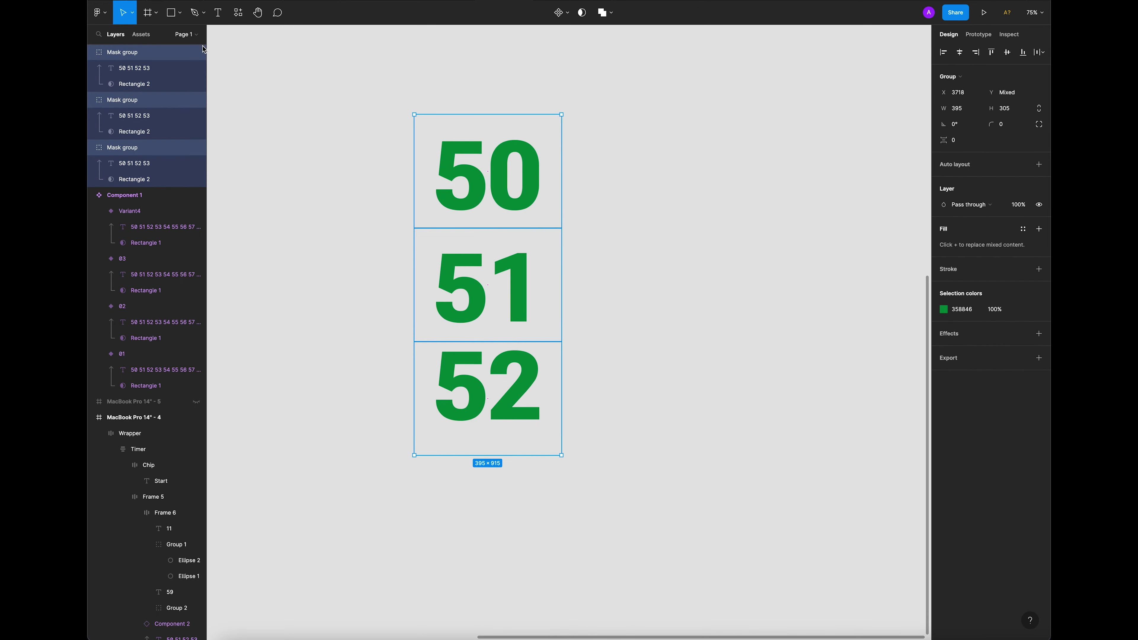
left_click(91, 52)
left_click(91, 67)
left_click(91, 84)
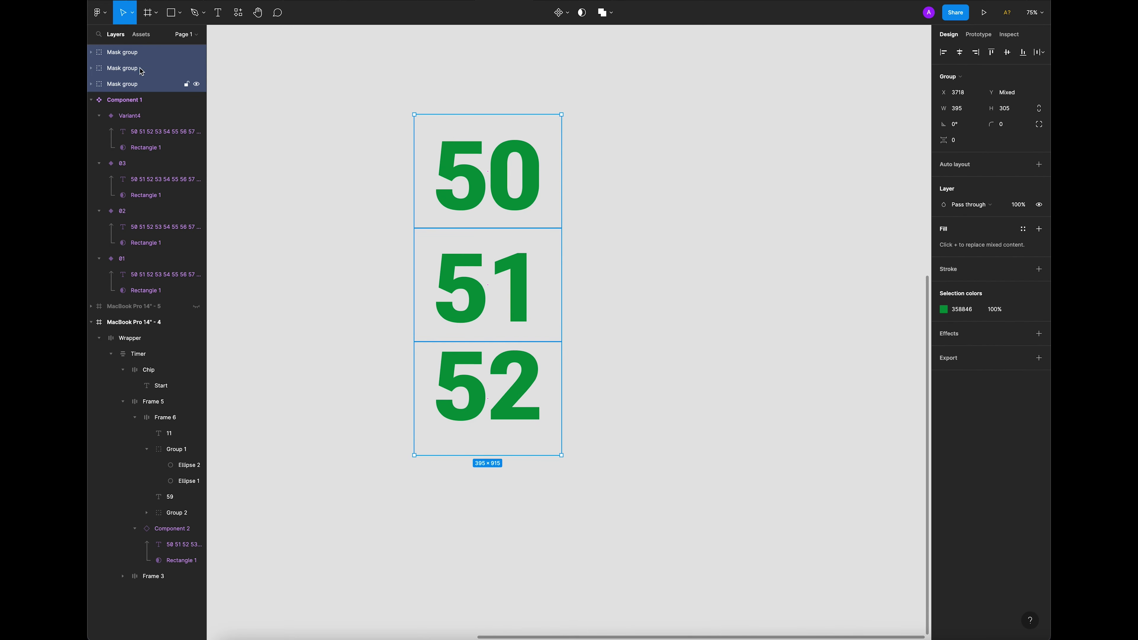
key("super+r")
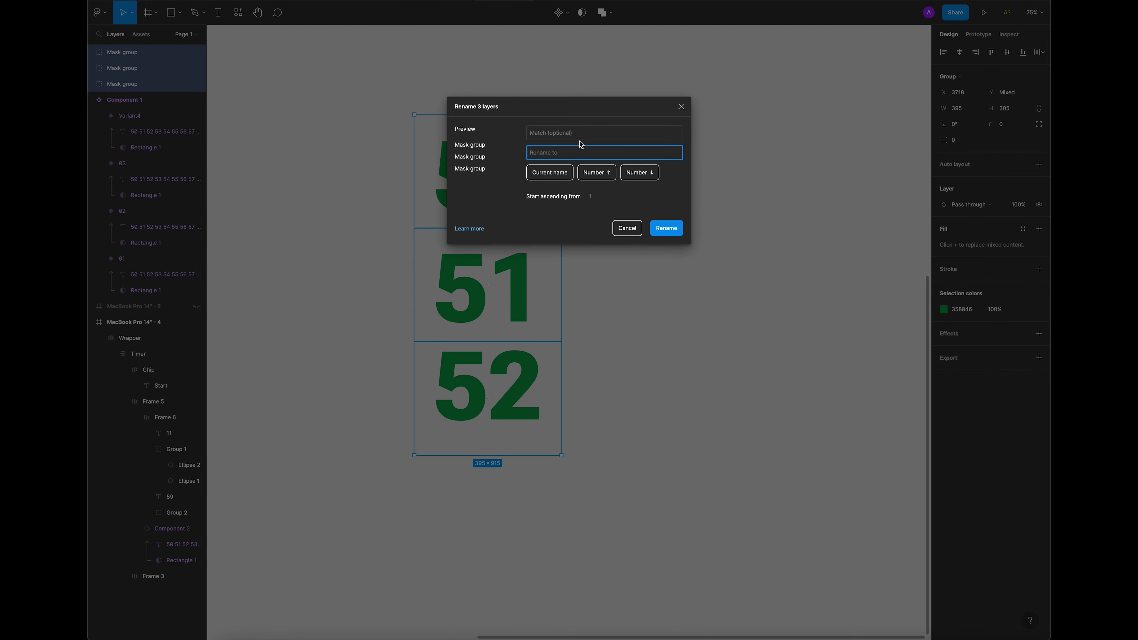
left_click(649, 176)
left_click(671, 230)
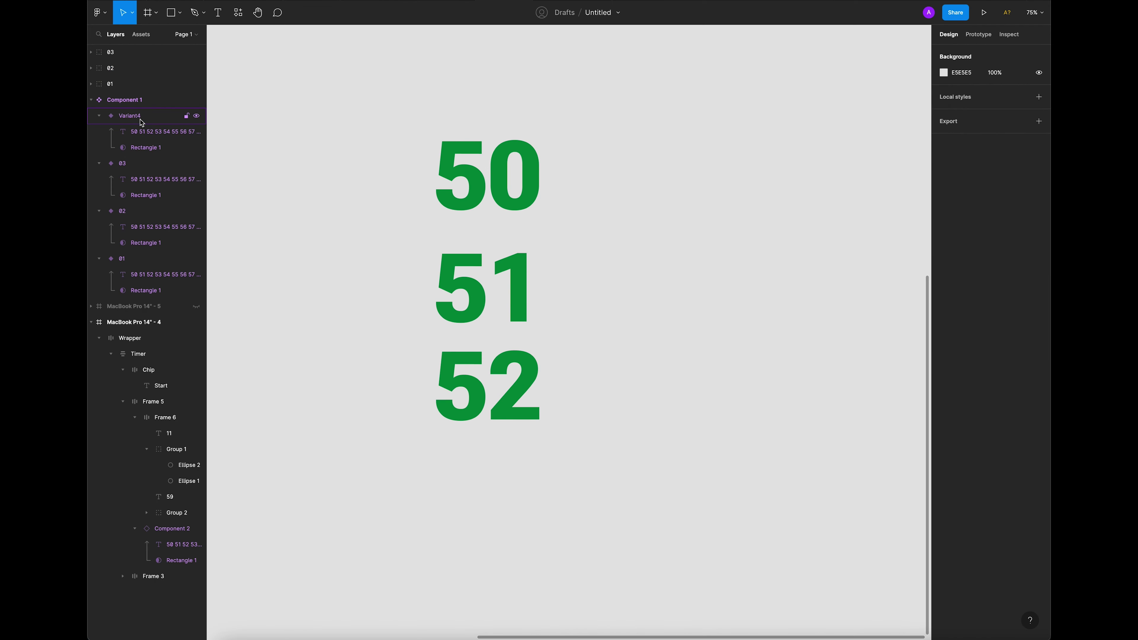
Move the three numbered groups into the gap between Component 1 and the MacBook Pro 14" - 4 frame.
scroll(813, 259, "down", 5)
scroll(600, 232, "up", 1)
left_click_drag(614, 227, 508, 113)
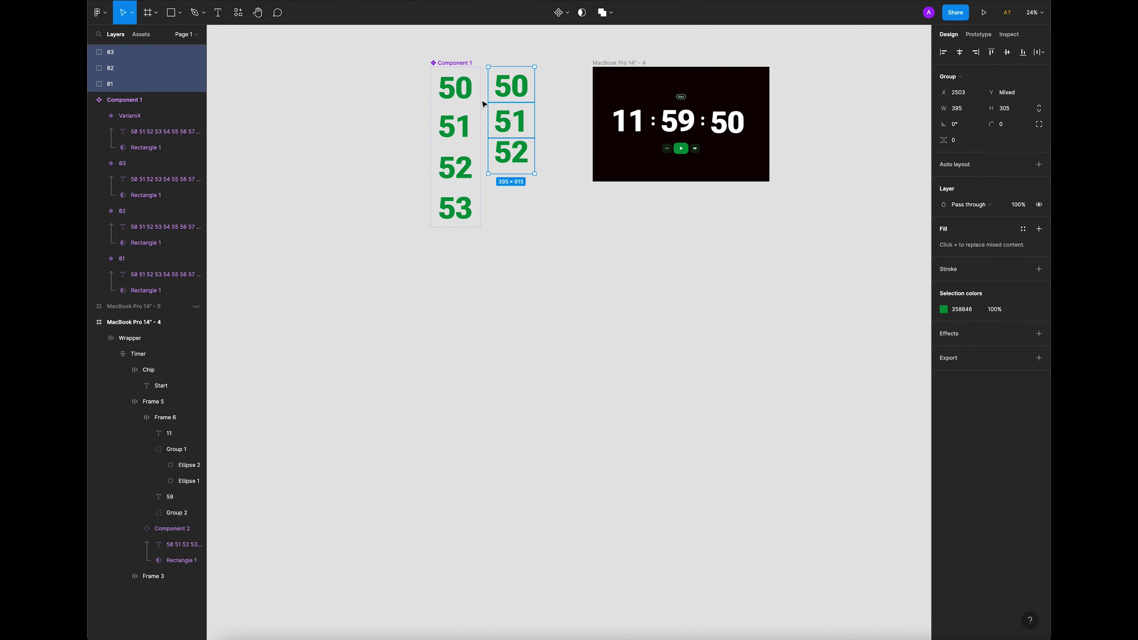
scroll(484, 90, "up", 5)
scroll(551, 196, "down", 1)
scroll(551, 195, "right", 1)
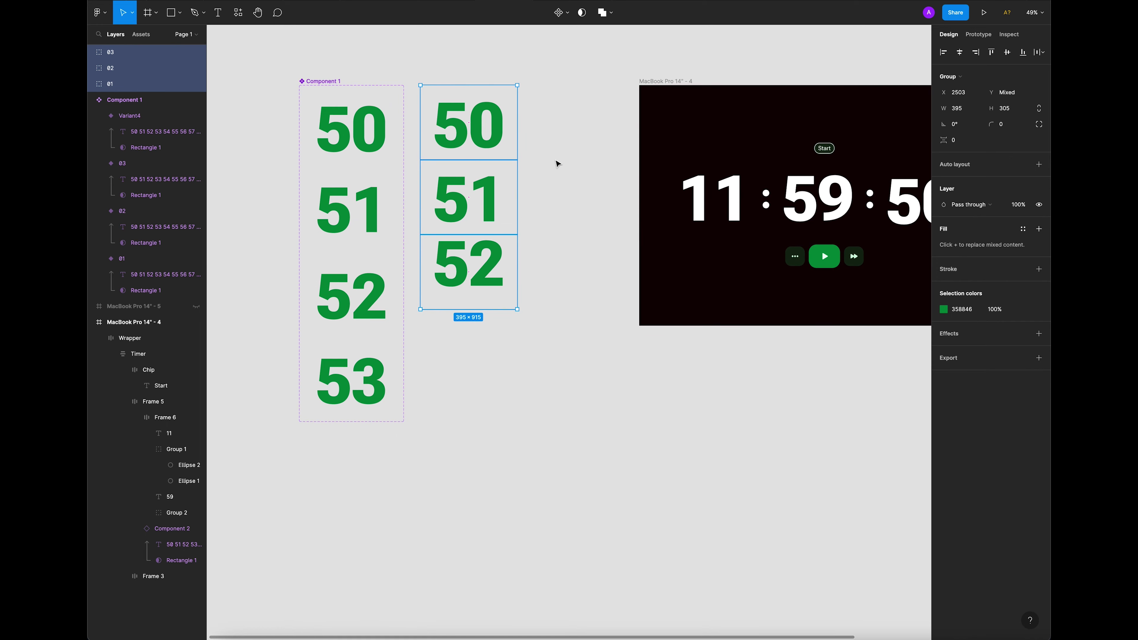
left_click_drag(500, 127, 518, 127)
left_click(620, 137)
Combine the 50, 51 and 52 groups into a component set.
left_click_drag(433, 68, 550, 326)
left_click(561, 13)
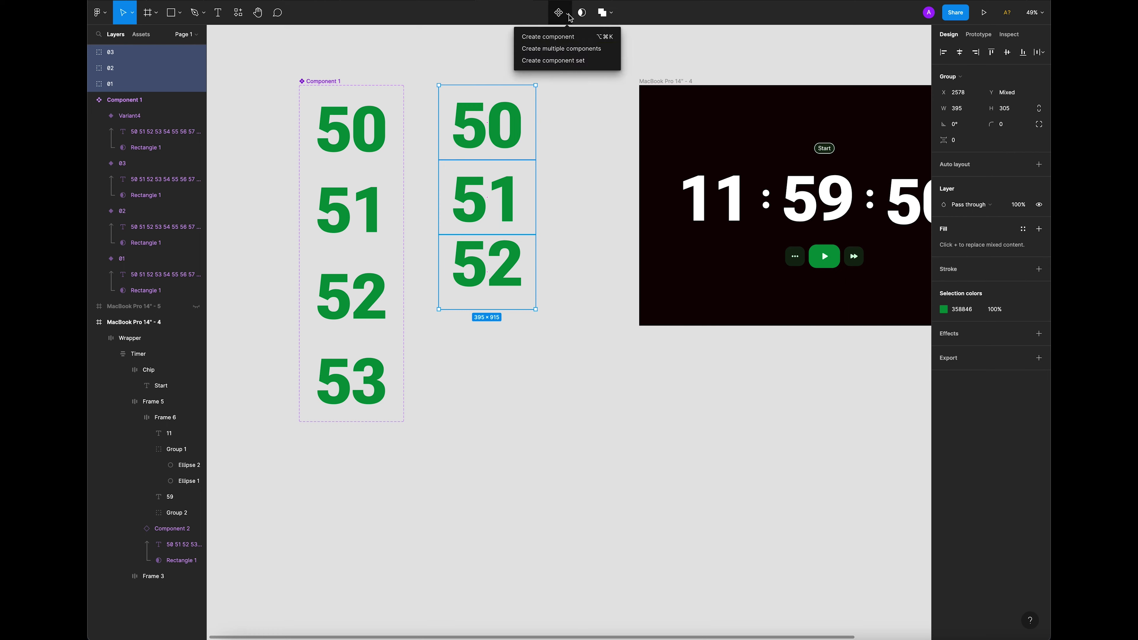
left_click(567, 52)
Examine the new component set's property values and its 50, 51 and 52 variants.
left_click(1008, 200)
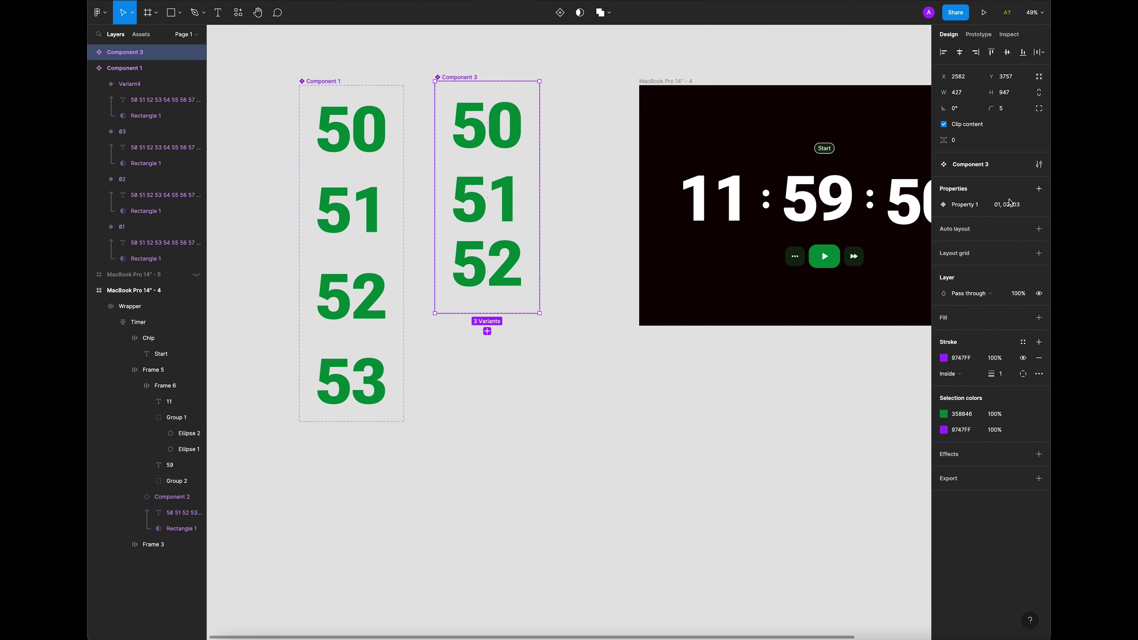
left_click(521, 119)
left_click(516, 204)
left_click(515, 292)
left_click(563, 335)
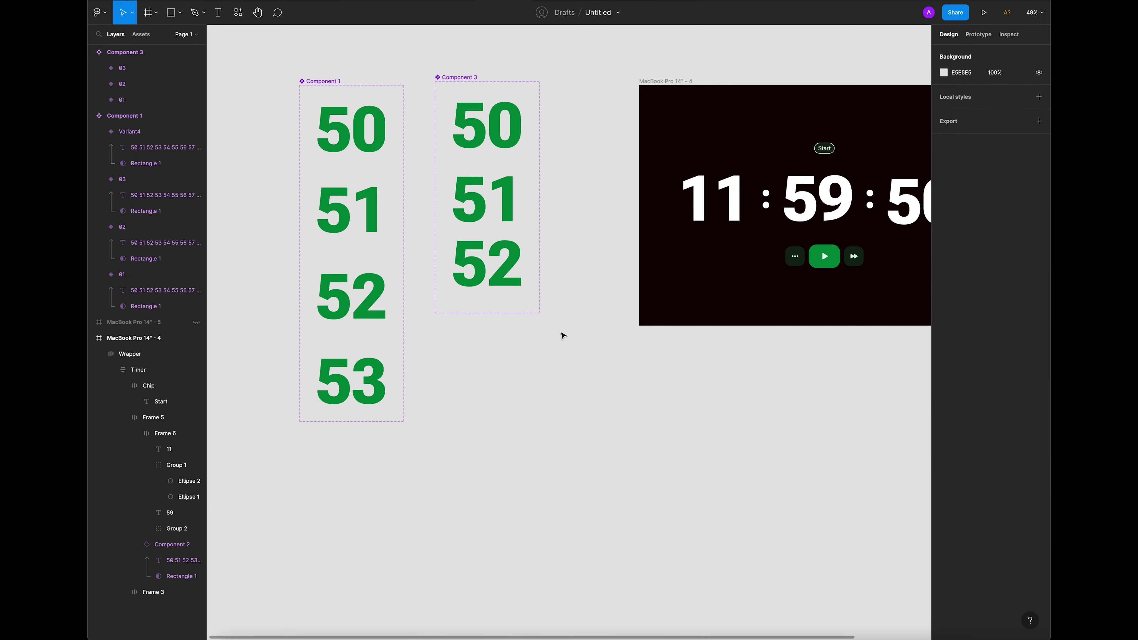
left_click(523, 298)
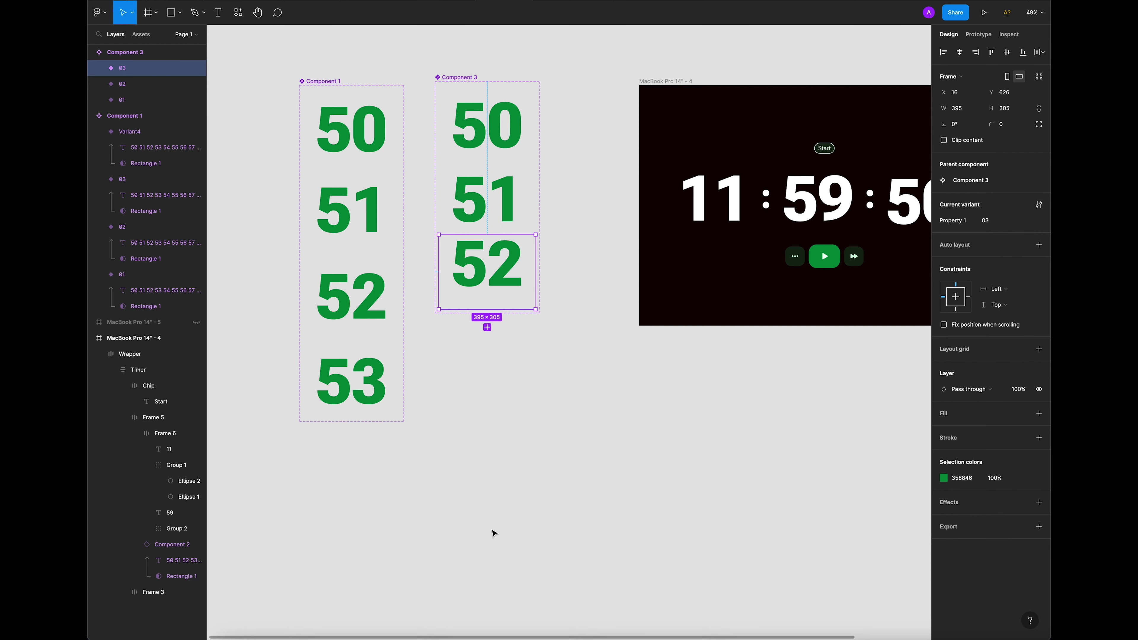
Delete the Component 3 set, leaving Component 1 as the working component.
left_click(472, 65)
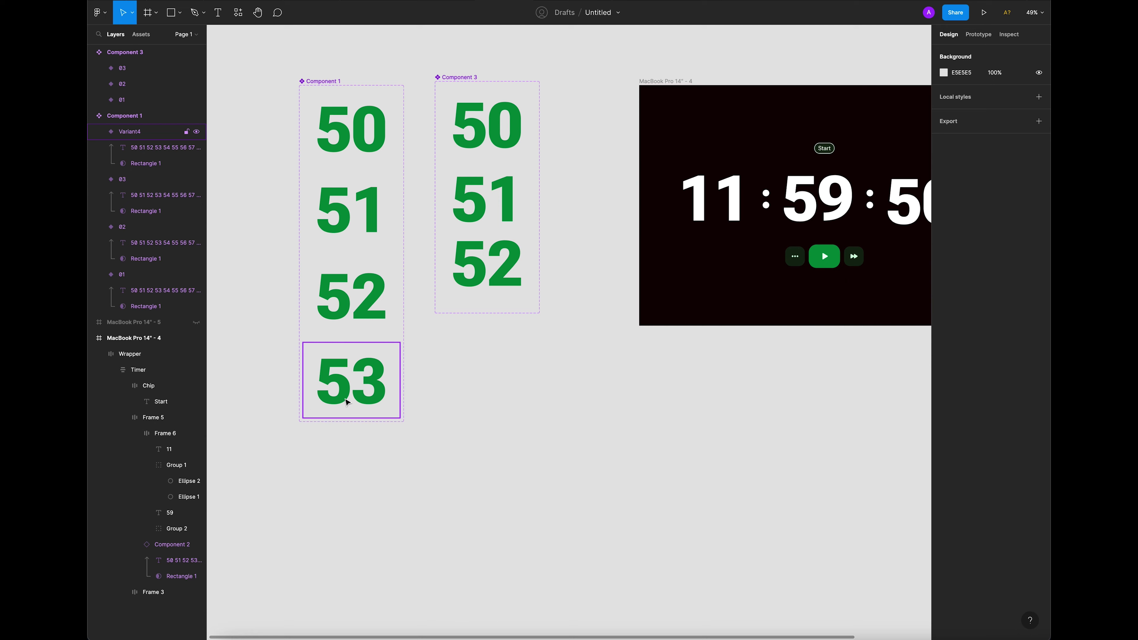
left_click(460, 75)
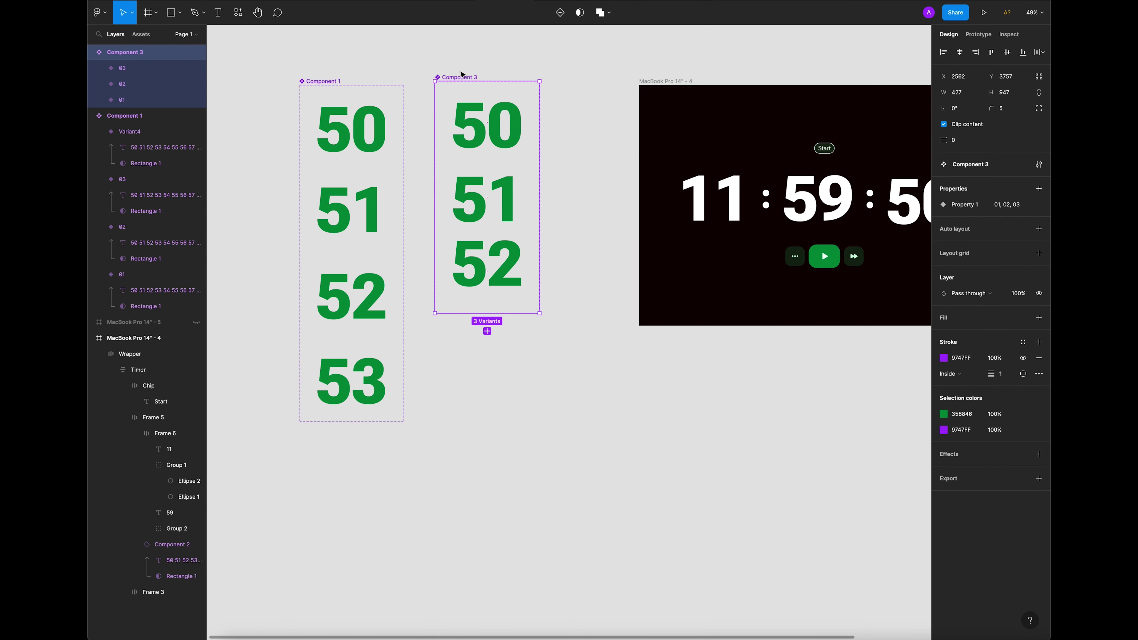
key("Delete")
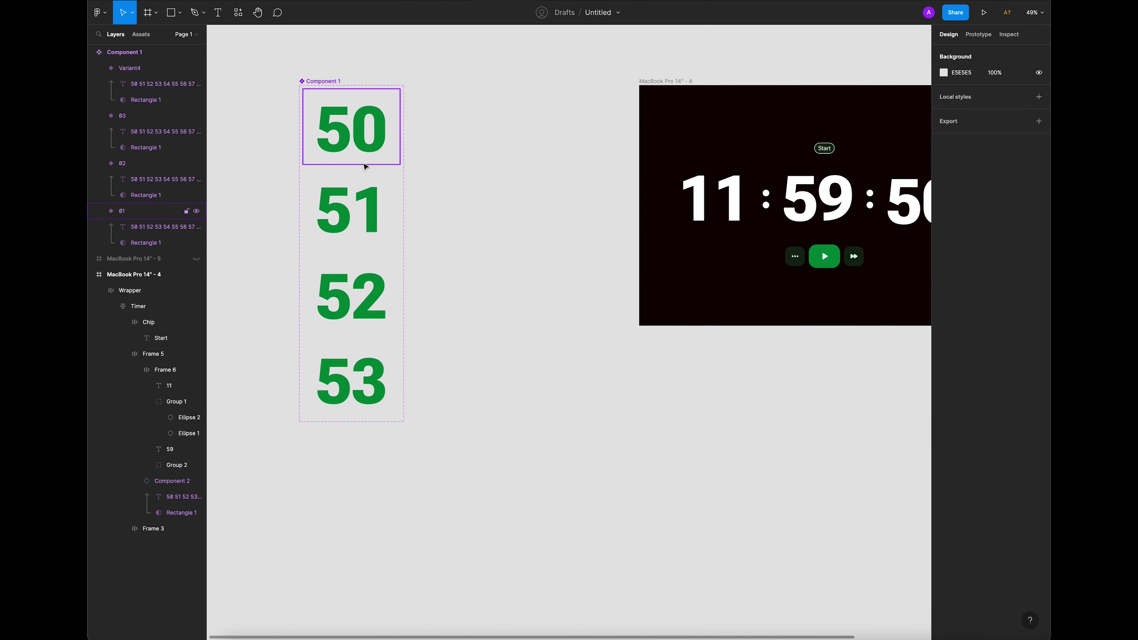
Add a new variant below the 53 variant in Component 1.
scroll(497, 314, "down", 3)
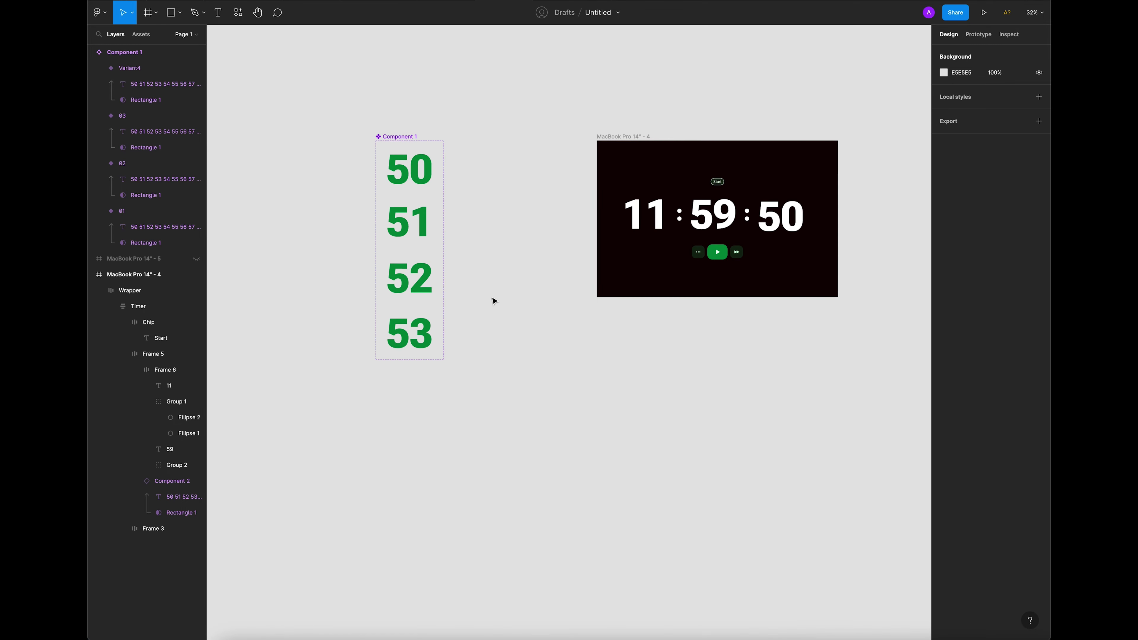
left_click(392, 323)
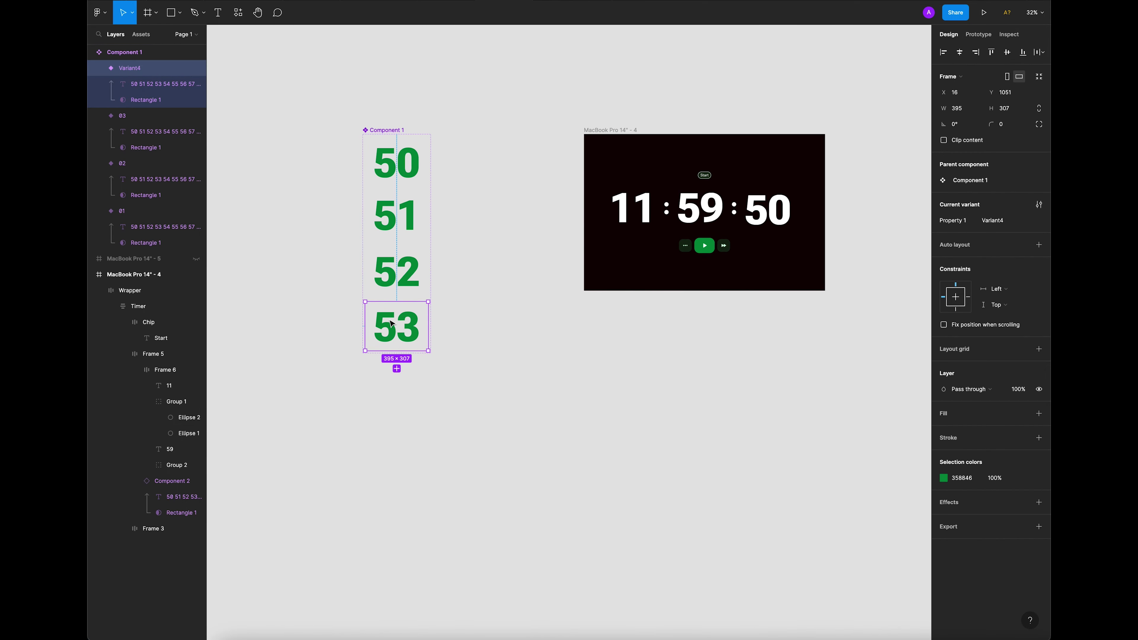
scroll(387, 347, "up", 5)
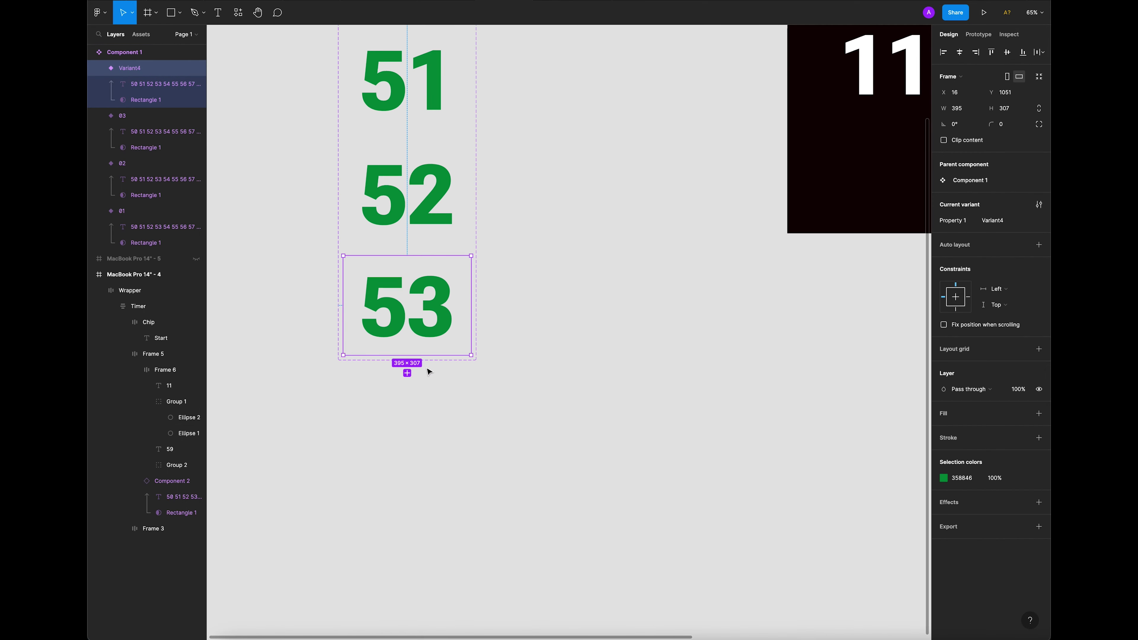
left_click(407, 374)
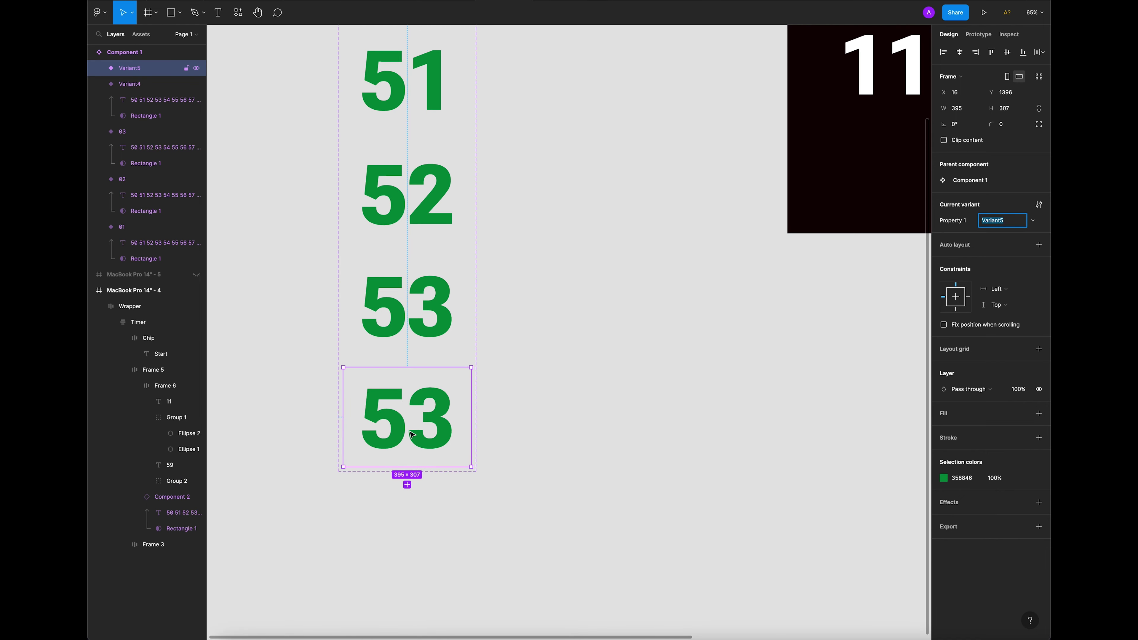
Shift the number column up inside the new fifth variant until 54 fills the mask.
double_click(427, 420)
left_click_drag(420, 415, 452, 413)
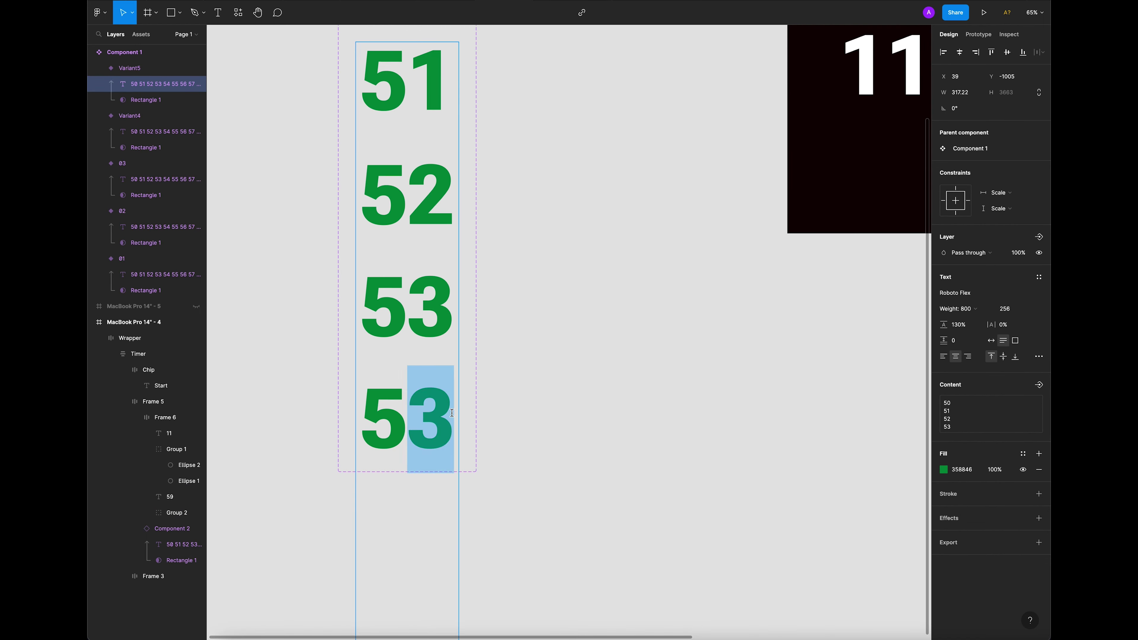
key("Escape")
key("shift+Up")
key("shift+Up")
key("shift+Up")
key("shift+Up")
key("shift+Up")
key("shift+Up")
key("shift+Up")
key("shift+Up")
key("shift+Up")
key("shift+Up")
key("shift+Up")
key("shift+Up")
key("shift+Up")
key("shift+Up")
key("shift+Up")
key("shift+Up")
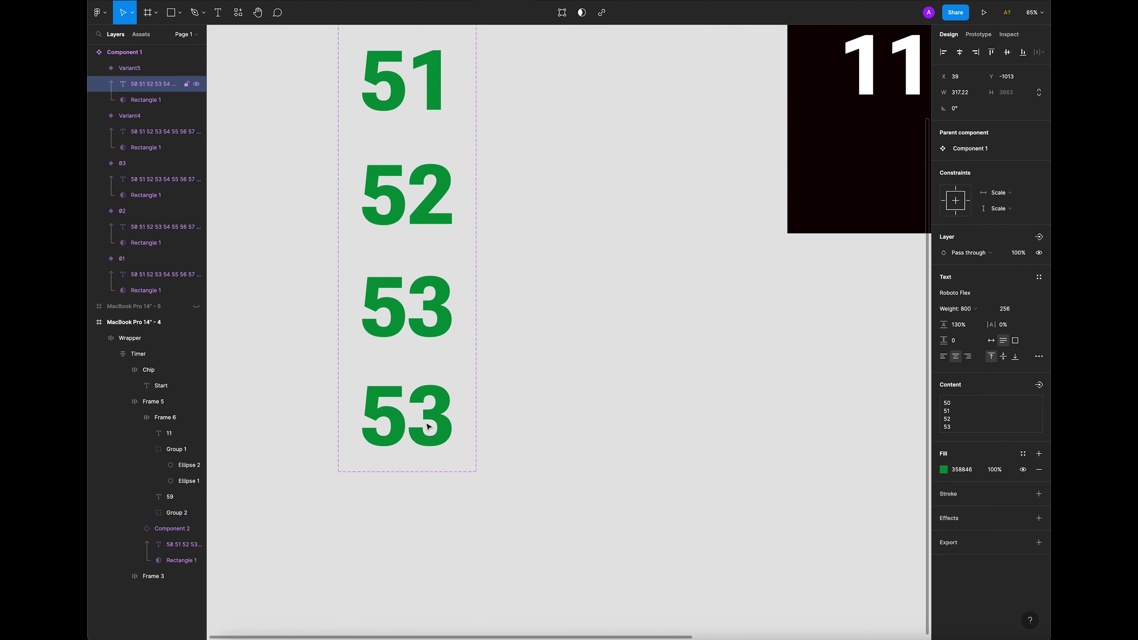
key("shift+Up")
key("shift+Up")
key("shift+Up")
key("shift+Up")
key("shift+Up")
key("shift+Up")
key("shift+Up")
key("shift+Up")
key("shift+Up")
key("shift+Up")
key("shift+Up")
key("shift+Up")
key("shift+Up")
key("shift+Up")
key("shift+Up")
key("shift+Up")
key("shift+Up")
key("shift+Up")
key("shift+Up")
key("shift+Up")
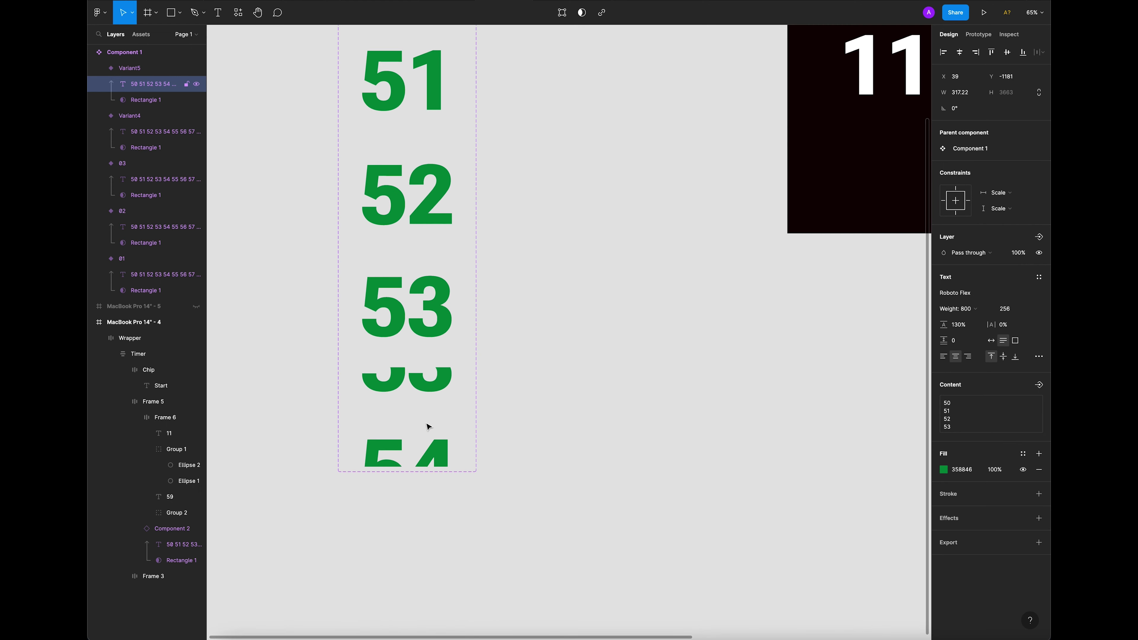
key("shift+Up")
key("shift+Up")
key("shift+Up")
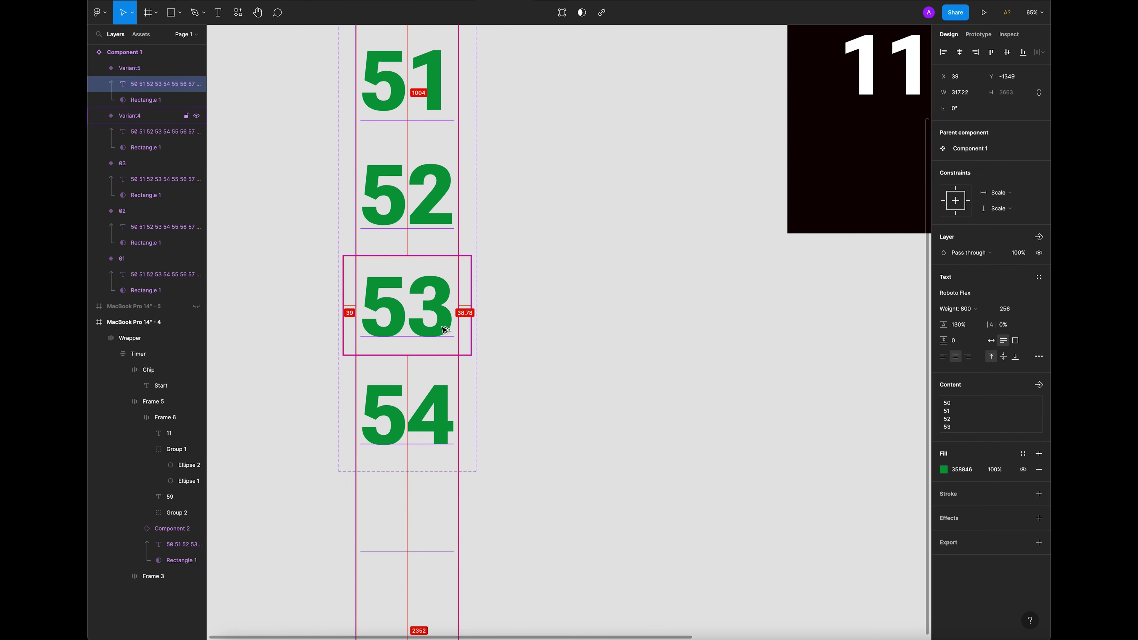
Nudge the fifth variant's number column slightly down to center 54 in the mask.
left_click(557, 429)
left_click(431, 412)
left_click(432, 413)
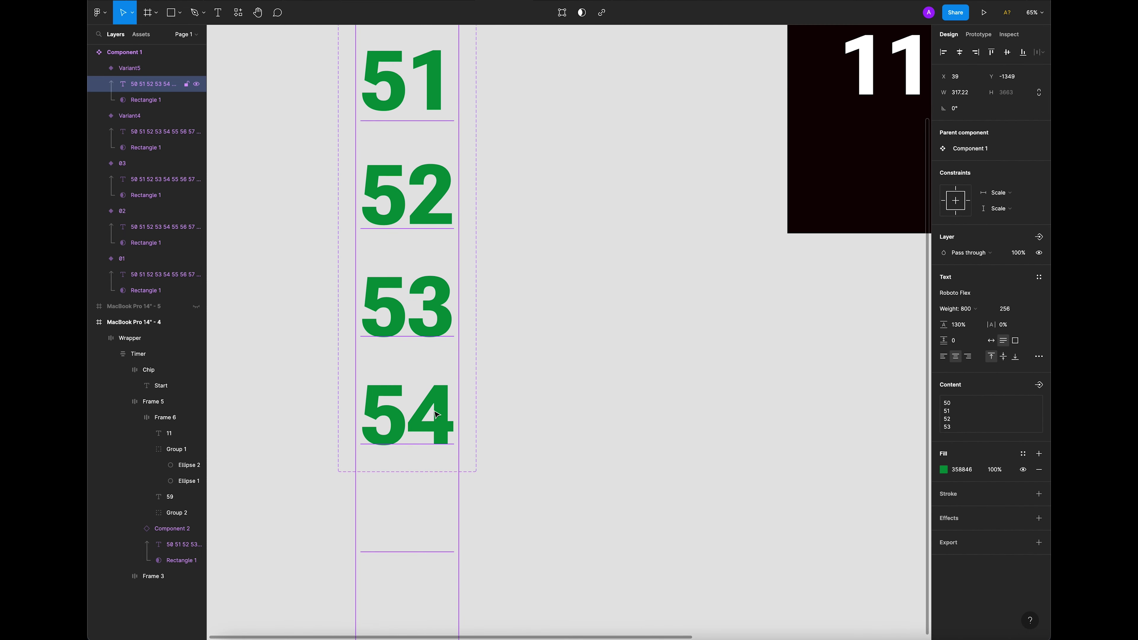
key("Down")
key("Down")
key("Down")
key("Down")
key("Down")
key("Down")
key("Down")
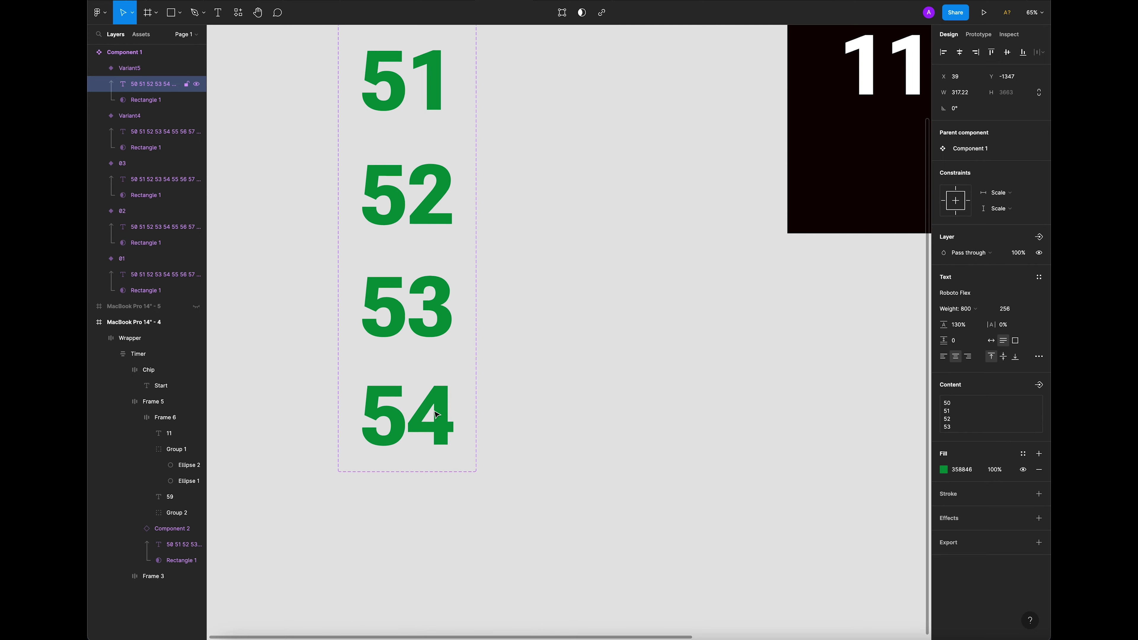
Add another variant below the 54 variant in Component 1.
left_click(381, 441)
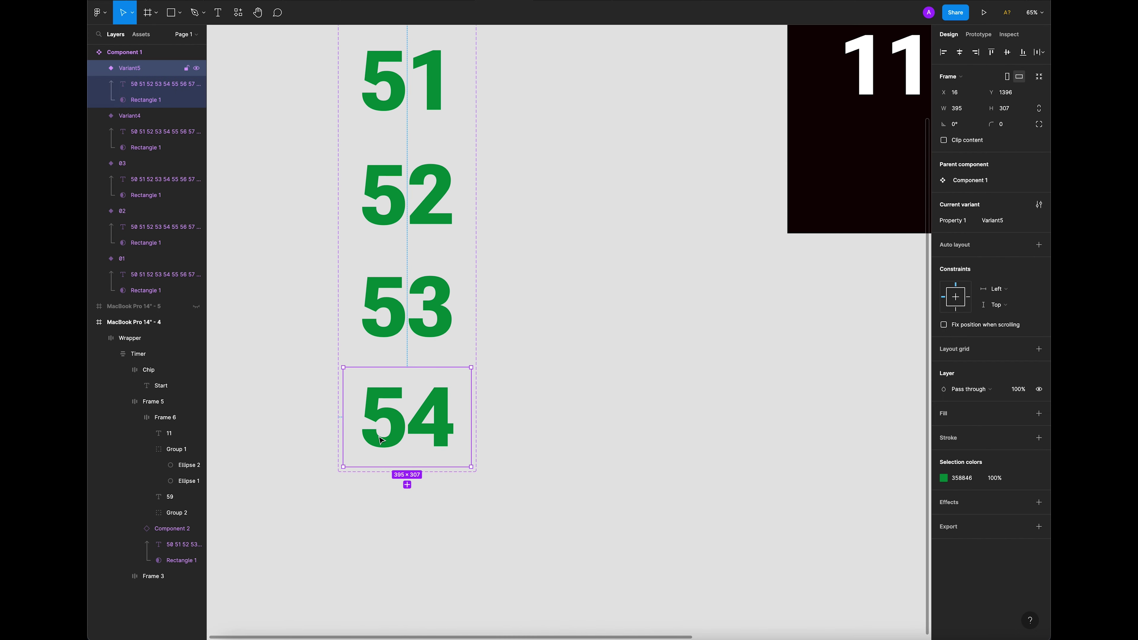
left_click(407, 486)
scroll(516, 386, "down", 3)
Shift the number column up inside the new sixth variant until 55 is centered in the mask.
double_click(427, 393)
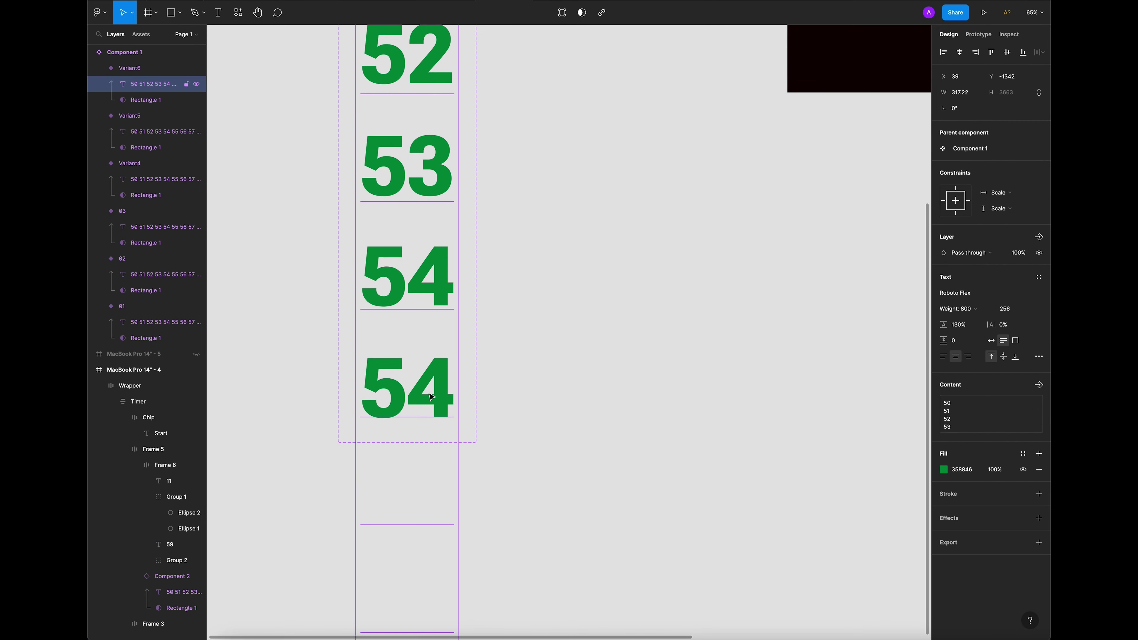
key("shift+Up")
key("shift+Up")
key("shift+Up")
key("shift+Up")
key("shift+Up")
key("shift+Up")
key("shift+Up")
key("shift+Up")
key("shift+Up")
key("shift+Up")
key("shift+Up")
key("shift+Up")
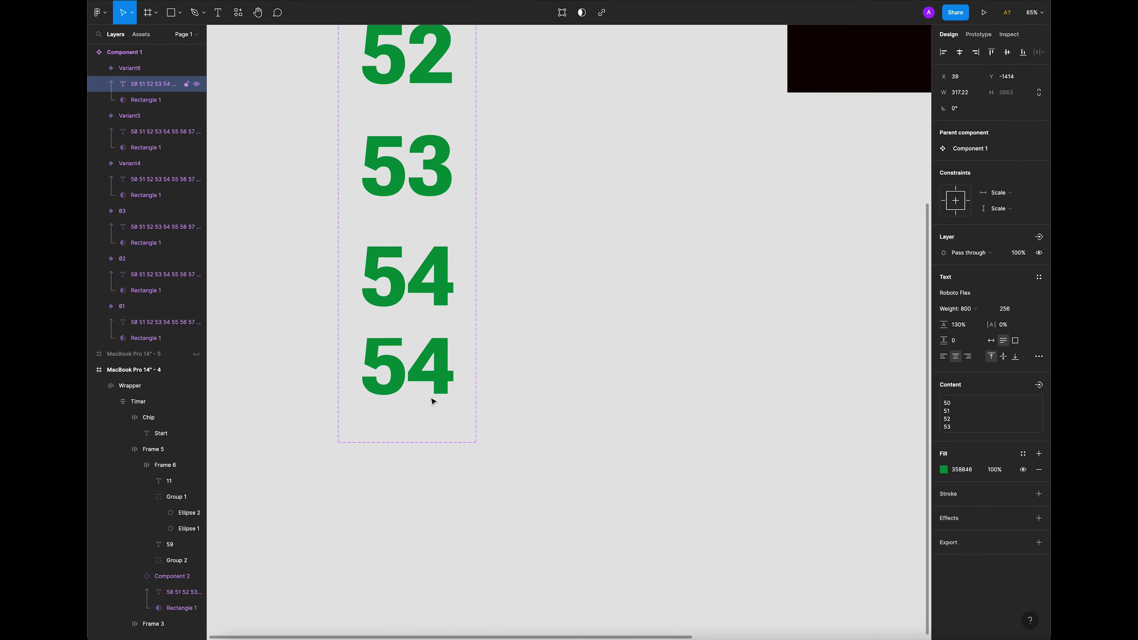
key("shift+Up")
key("shift+Up")
key("shift+Up")
key("shift+Up")
key("shift+Up")
key("shift+Up")
key("shift+Up")
key("shift+Up")
key("shift+Up")
key("shift+Up")
key("shift+Up")
key("shift+Up")
key("shift+Up")
key("shift+Up")
key("shift+Up")
key("shift+Up")
key("shift+Up")
key("shift+Up")
key("shift+Up")
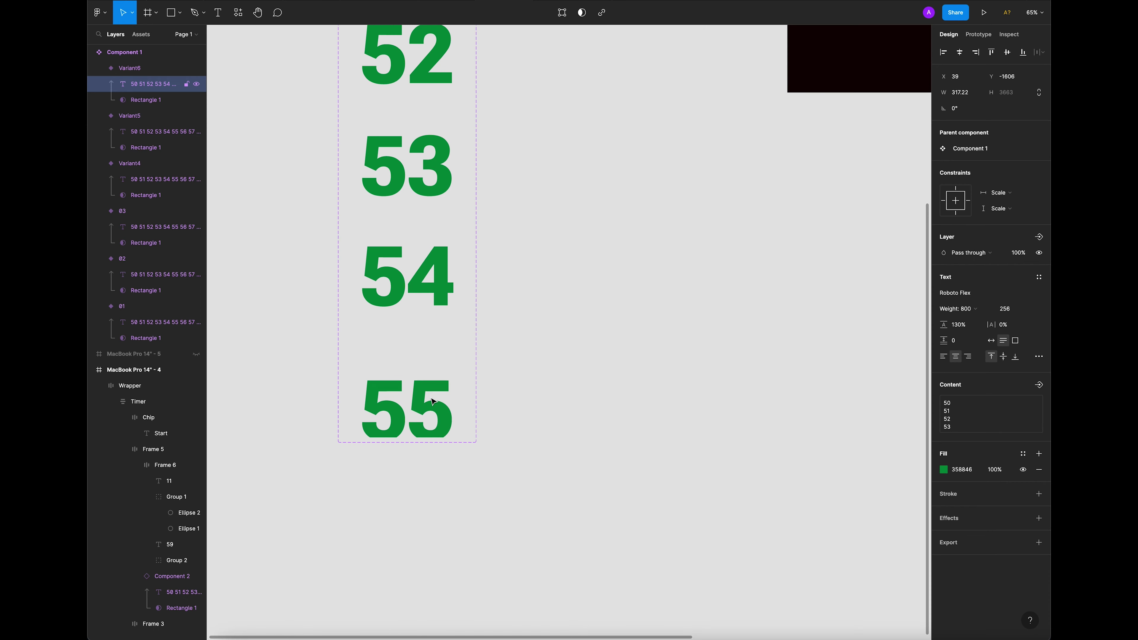
key("shift+Up")
key("shift+Up")
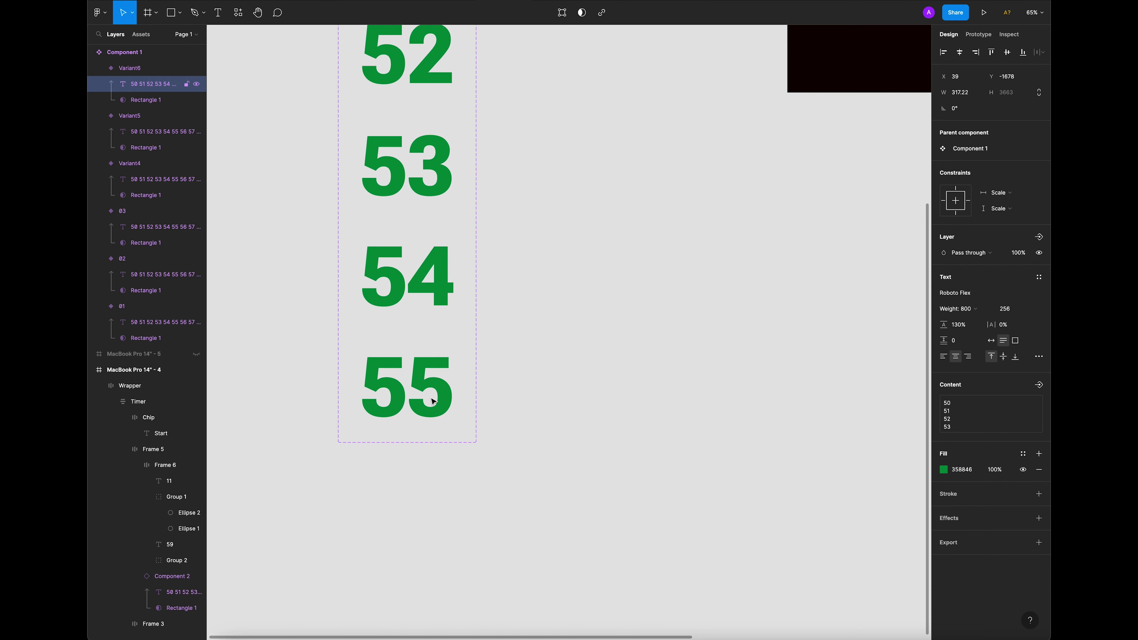
left_click(599, 303)
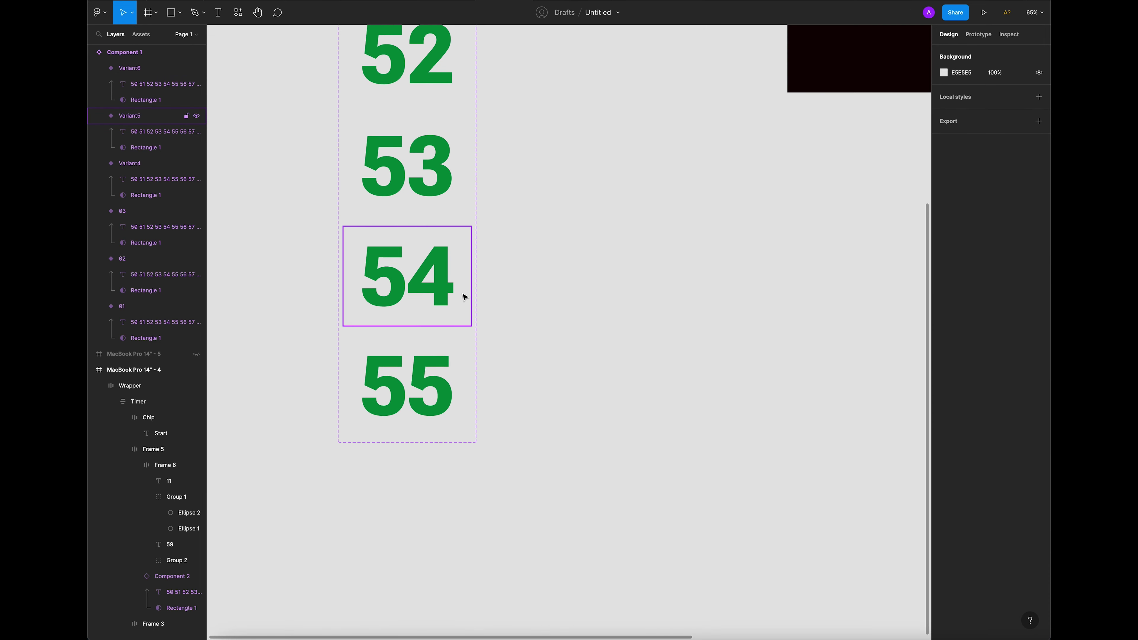
Switch to prototype mode to show the connections between Component 1's variants.
scroll(462, 296, "down", 5)
left_click_drag(504, 310, 440, 331)
scroll(440, 331, "down", 2)
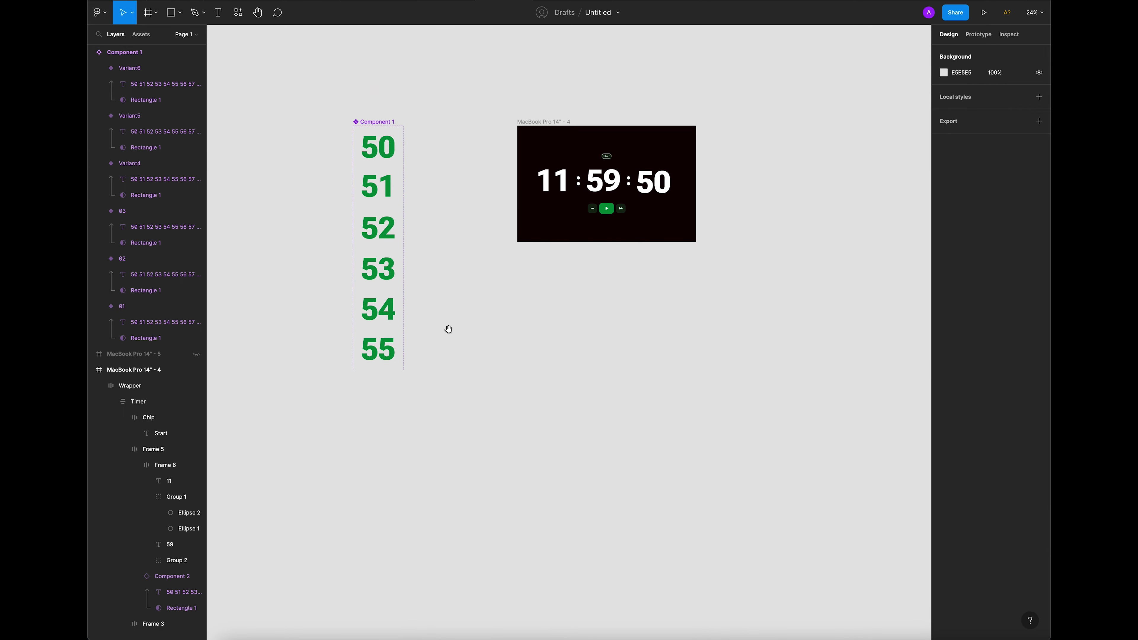
scroll(449, 330, "down", 1)
scroll(461, 304, "right", 2)
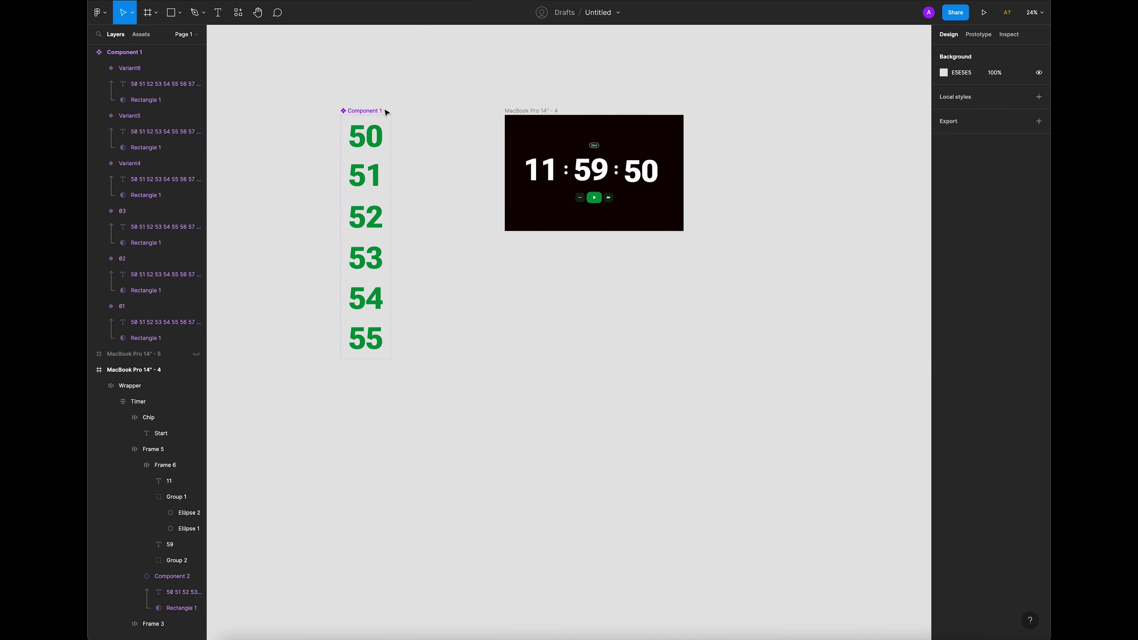
scroll(386, 112, "up", 2)
scroll(432, 134, "down", 1)
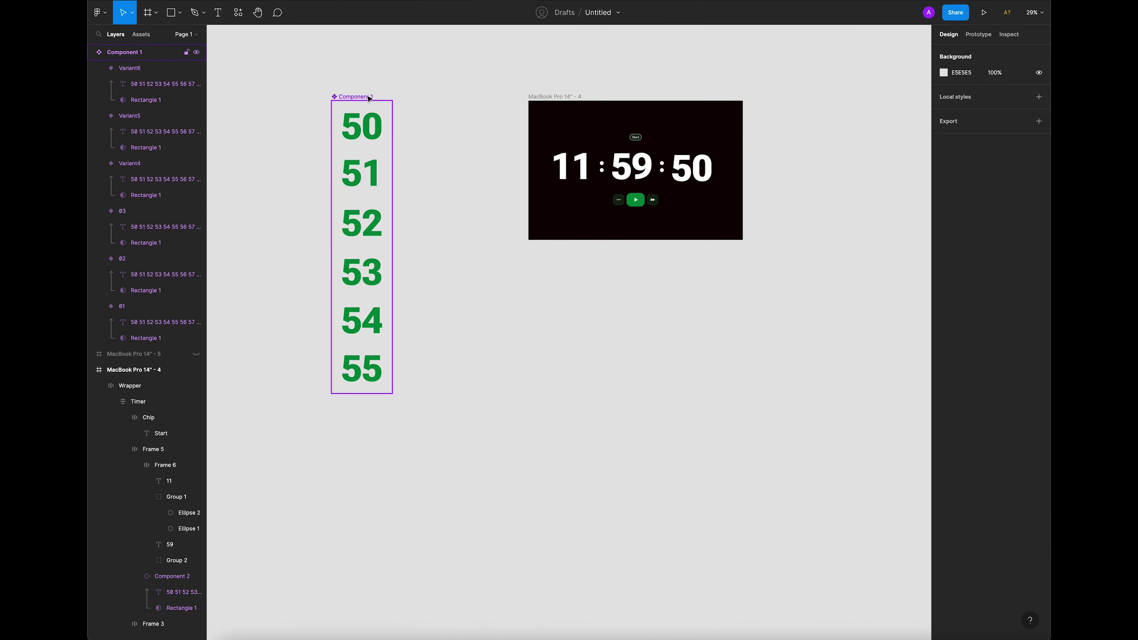
left_click(988, 37)
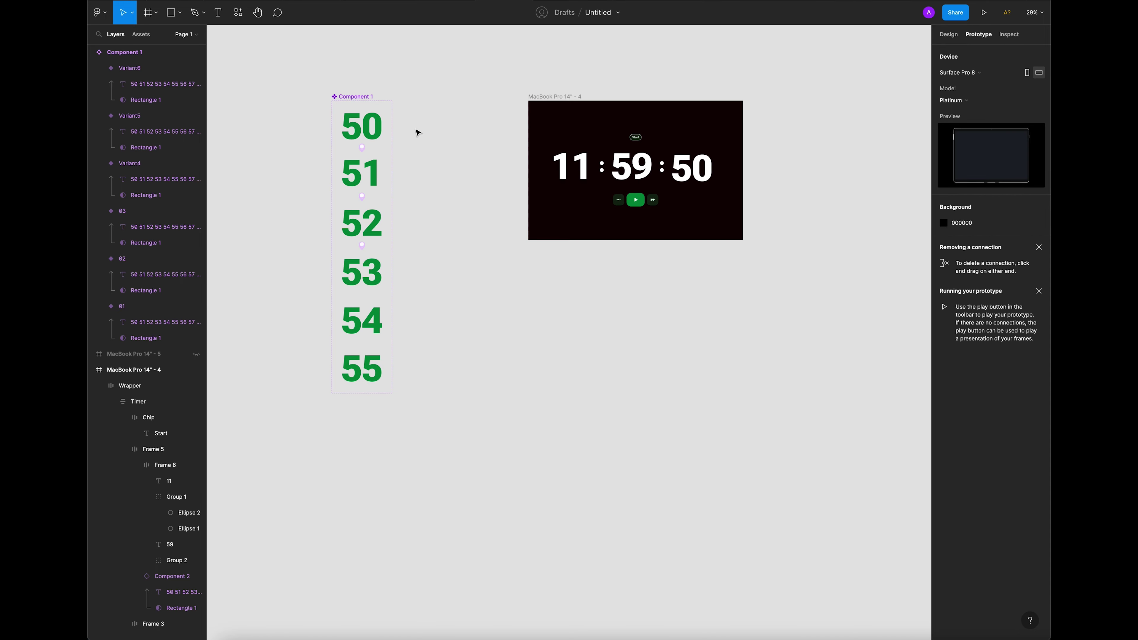
Examine the trigger, easing, duration and spring settings of the interaction from the 50 variant to the 51 variant.
scroll(380, 140, "up", 6)
scroll(429, 254, "up", 3)
scroll(389, 254, "up", 8)
left_click(475, 238)
scroll(475, 238, "down", 5)
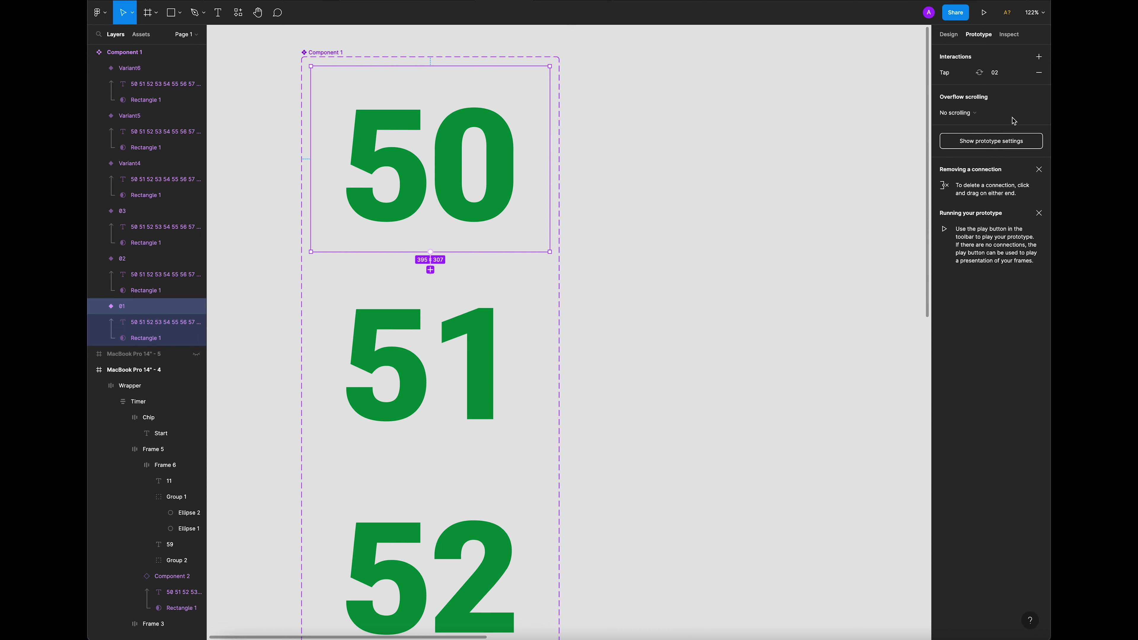
left_click(448, 267)
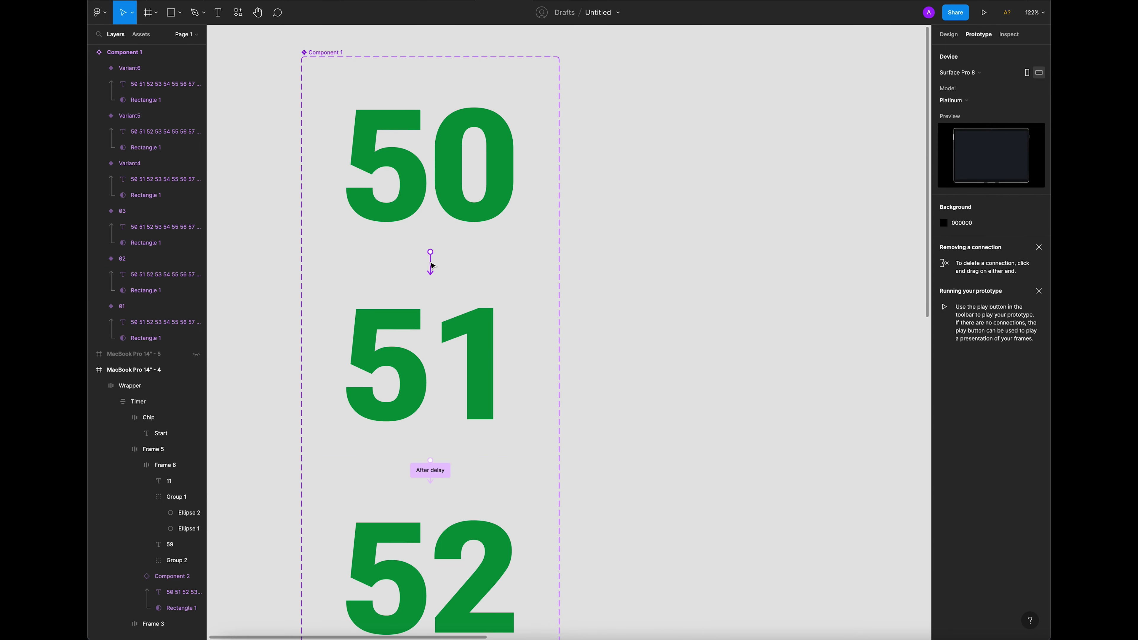
left_click_drag(432, 267, 432, 274)
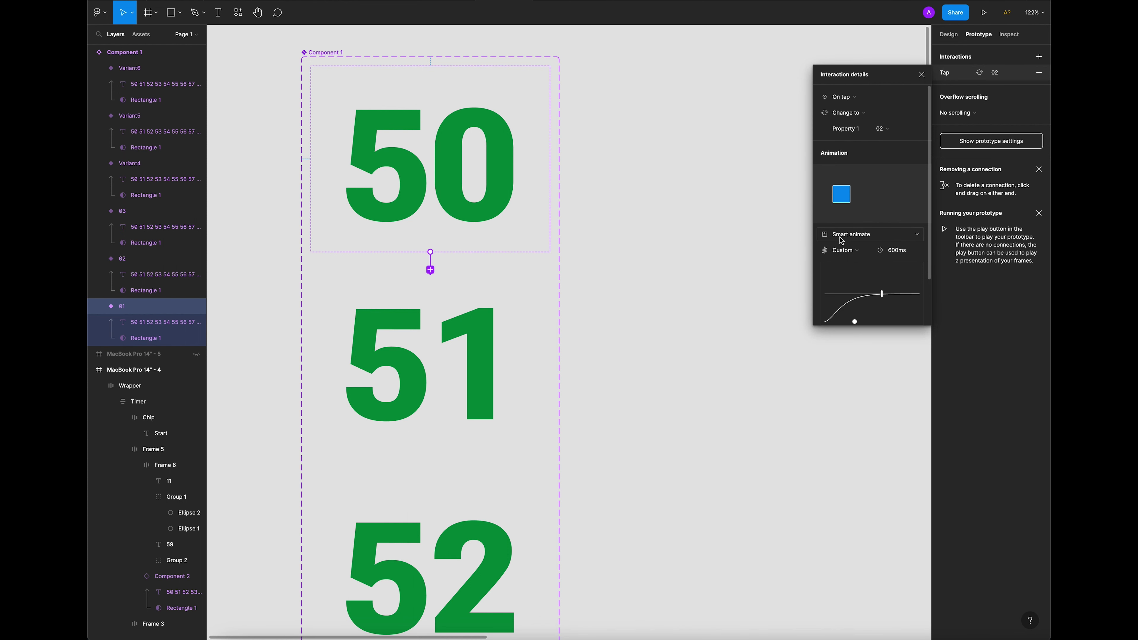
left_click(862, 253)
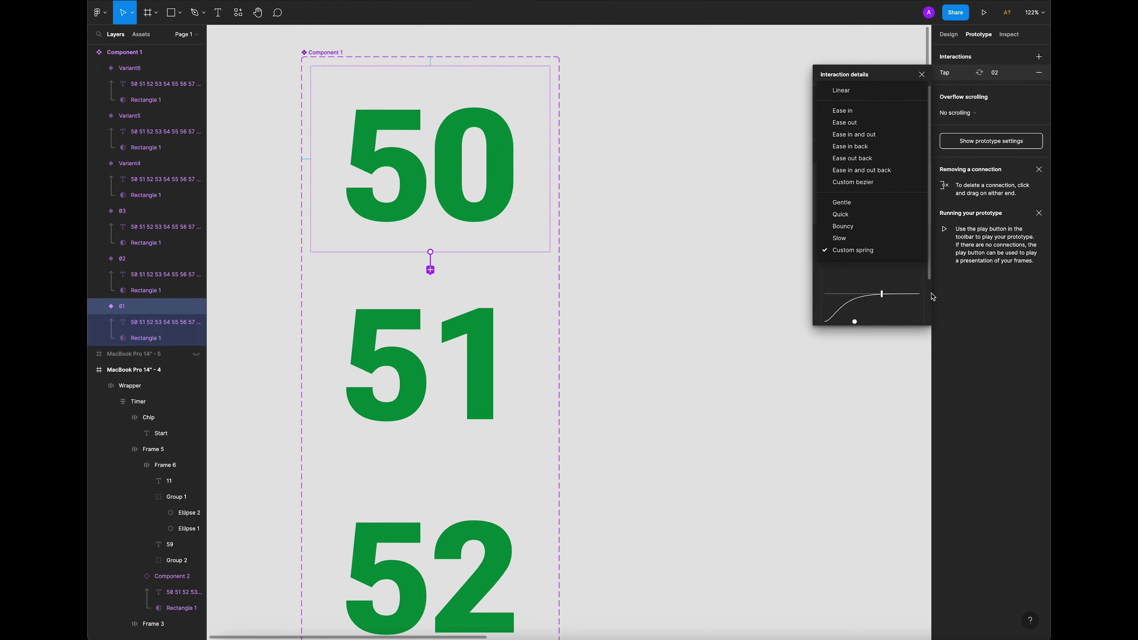
left_click(894, 250)
scroll(893, 249, "down", 1)
scroll(889, 269, "down", 2)
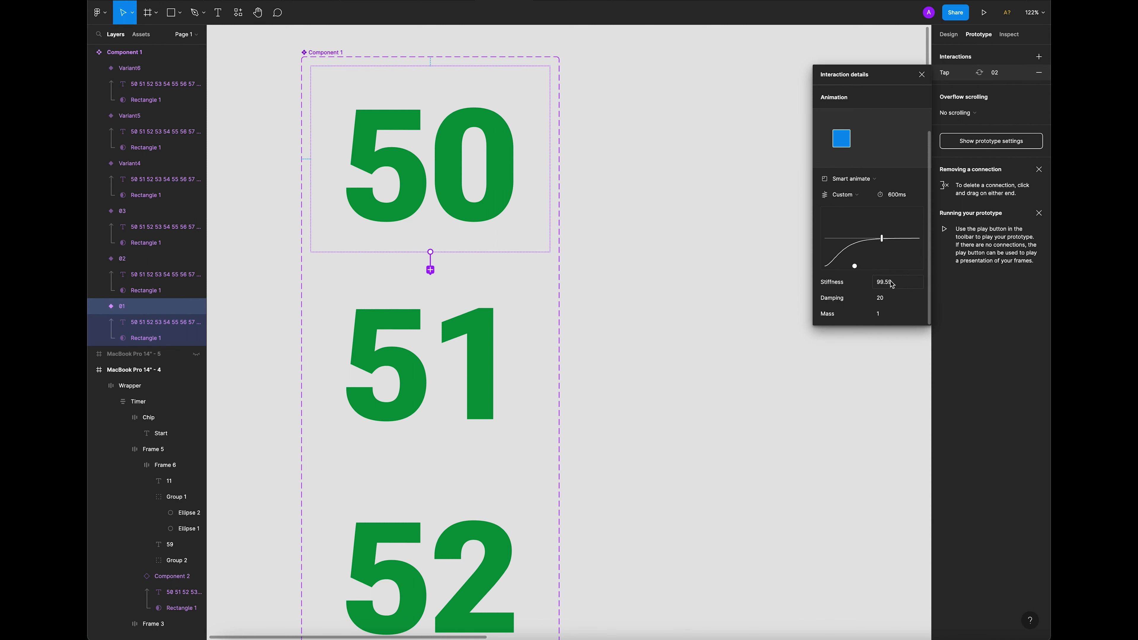
scroll(896, 237, "up", 3)
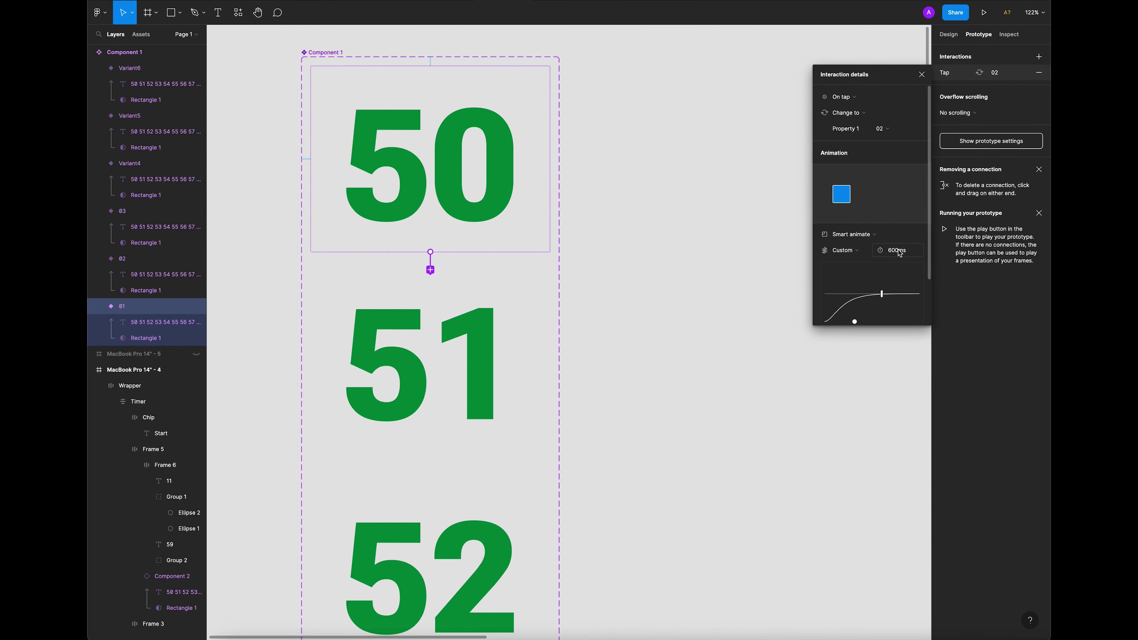
left_click(923, 75)
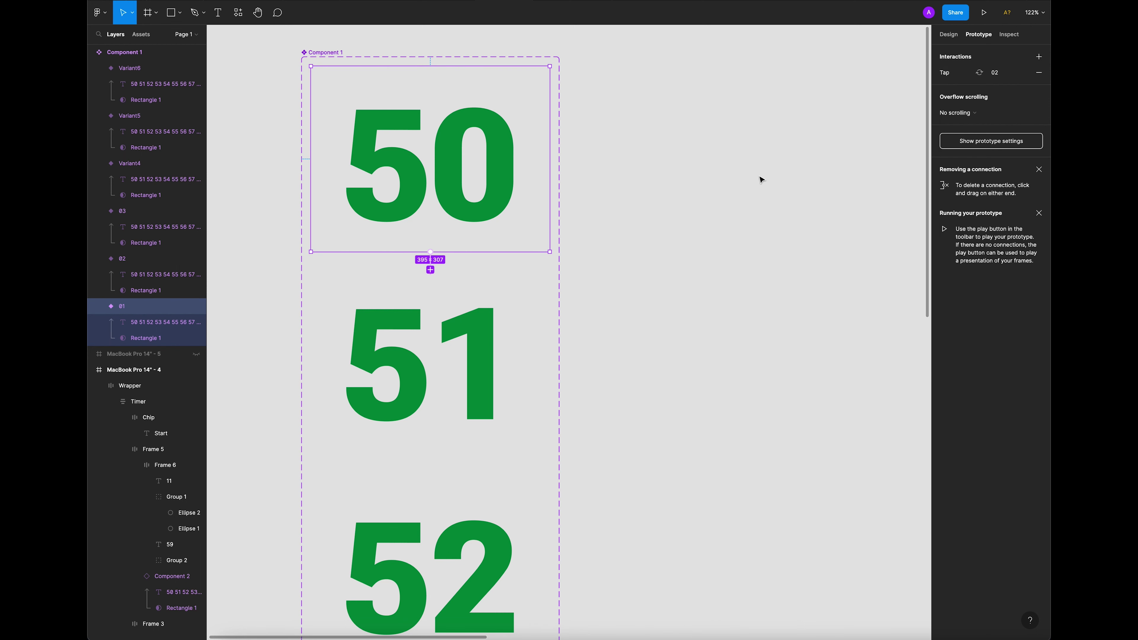
Examine the delay trigger and custom spring settings of the interaction from the 51 variant to the 52 variant.
left_click(437, 342)
scroll(433, 317, "down", 3)
left_click(439, 332)
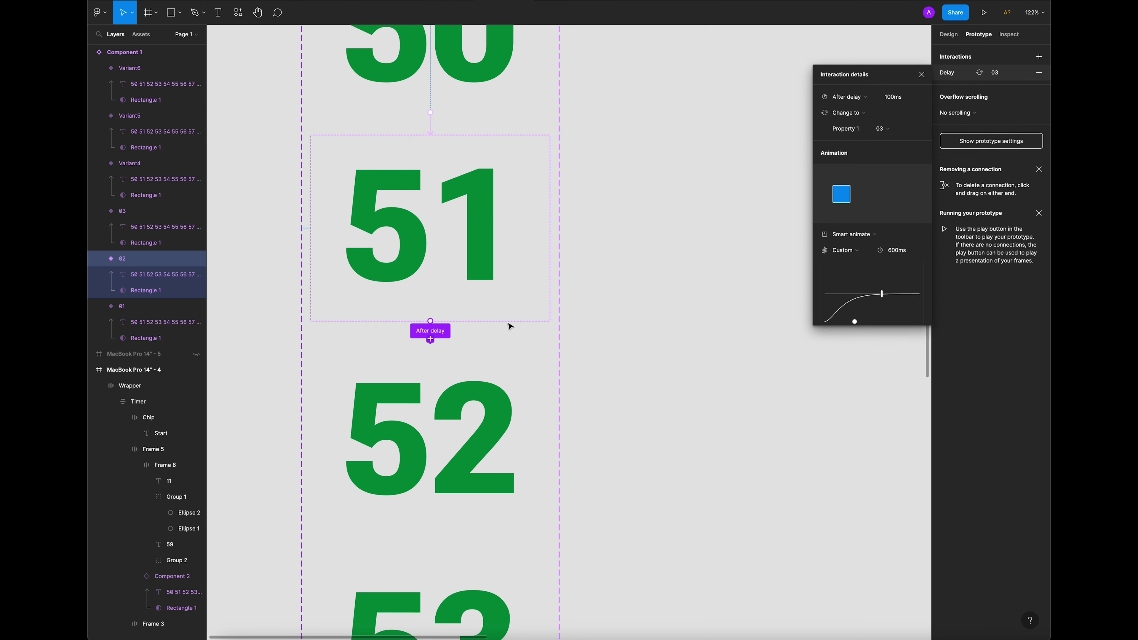
left_click(834, 98)
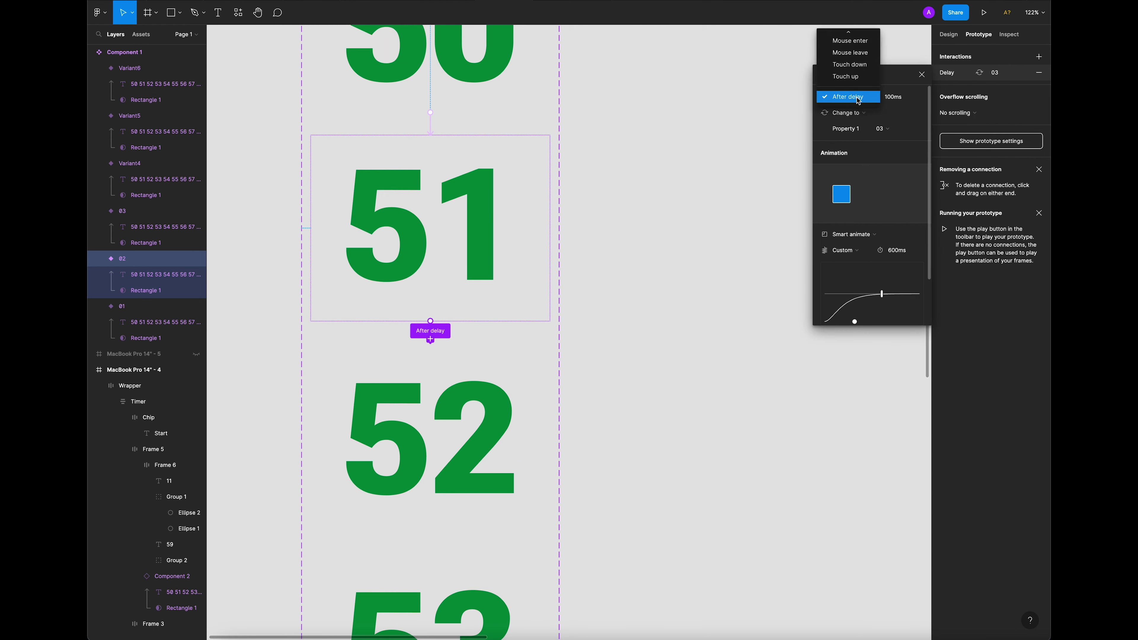
left_click(898, 102)
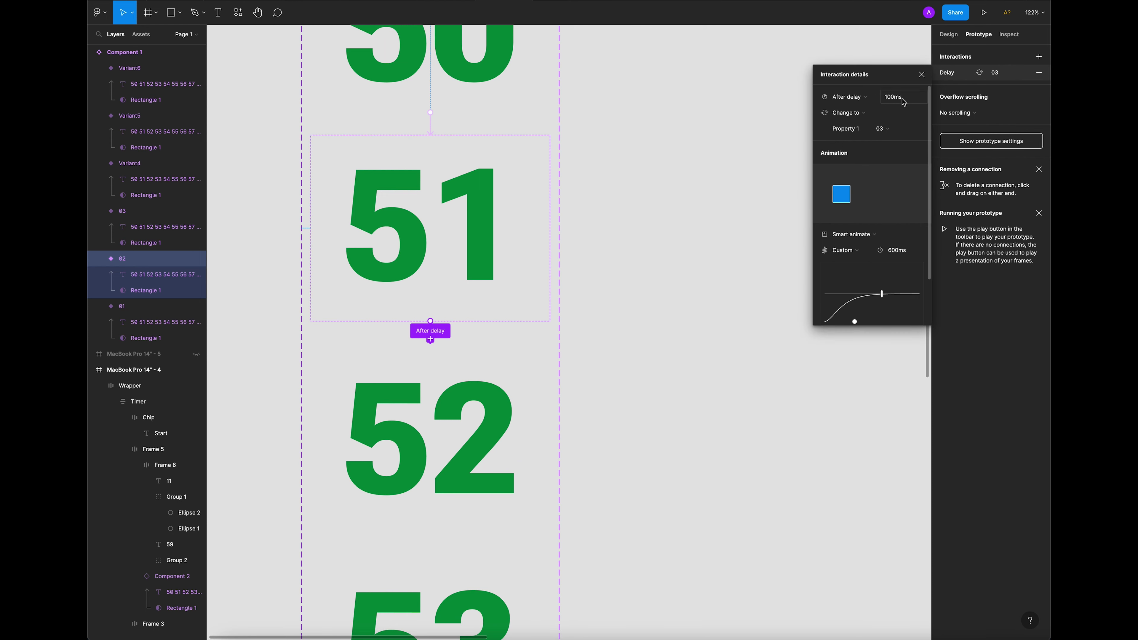
left_click(849, 251)
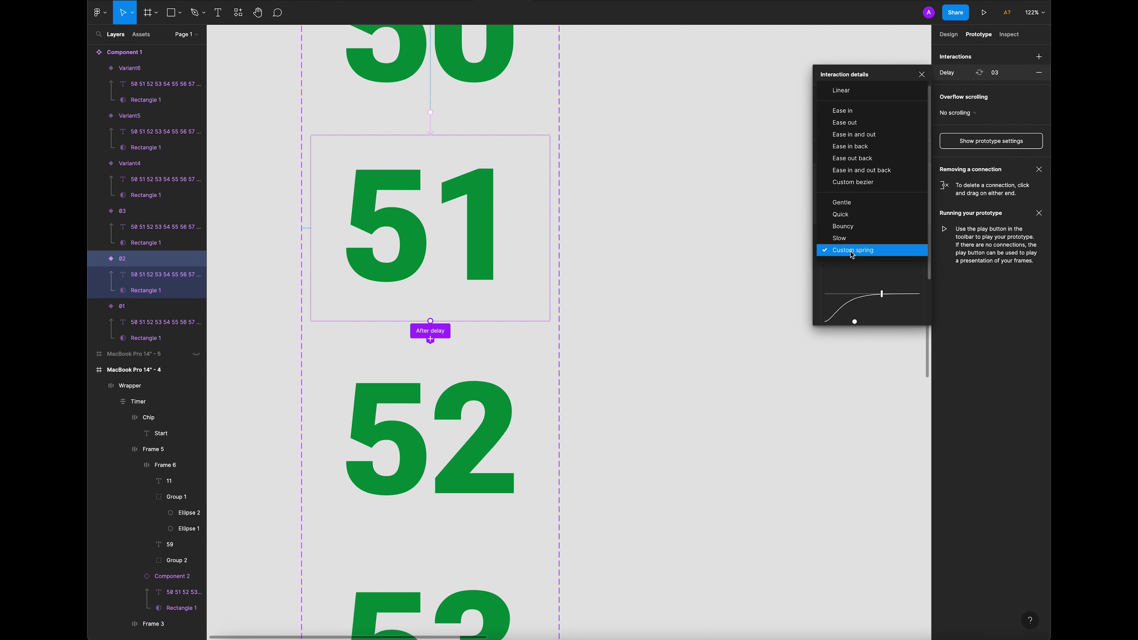
left_click(868, 256)
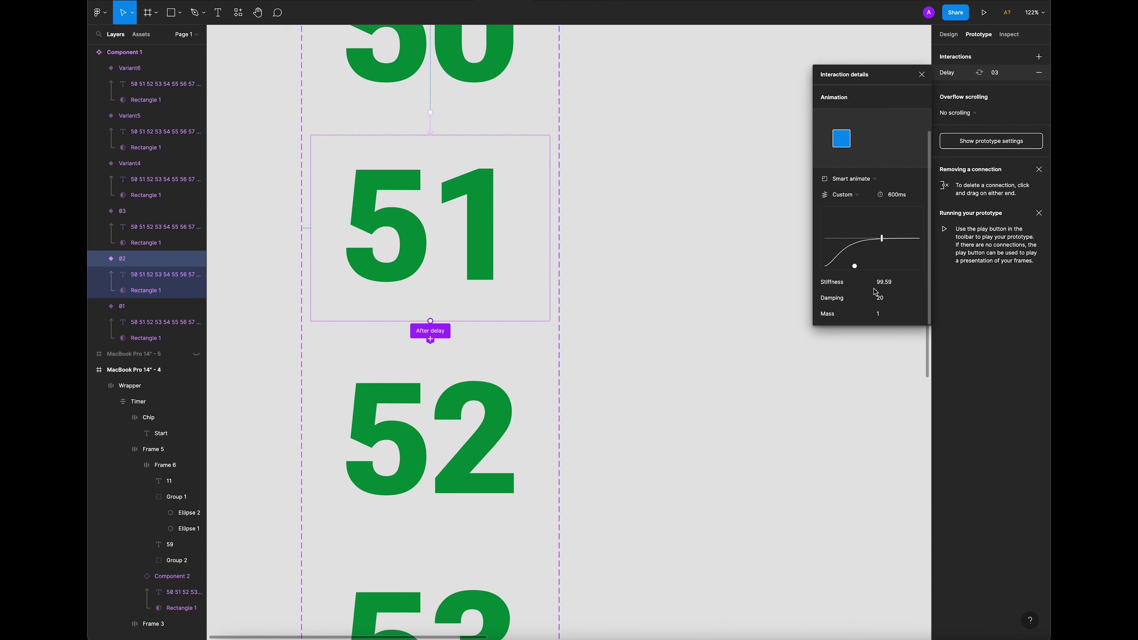
left_click(694, 376)
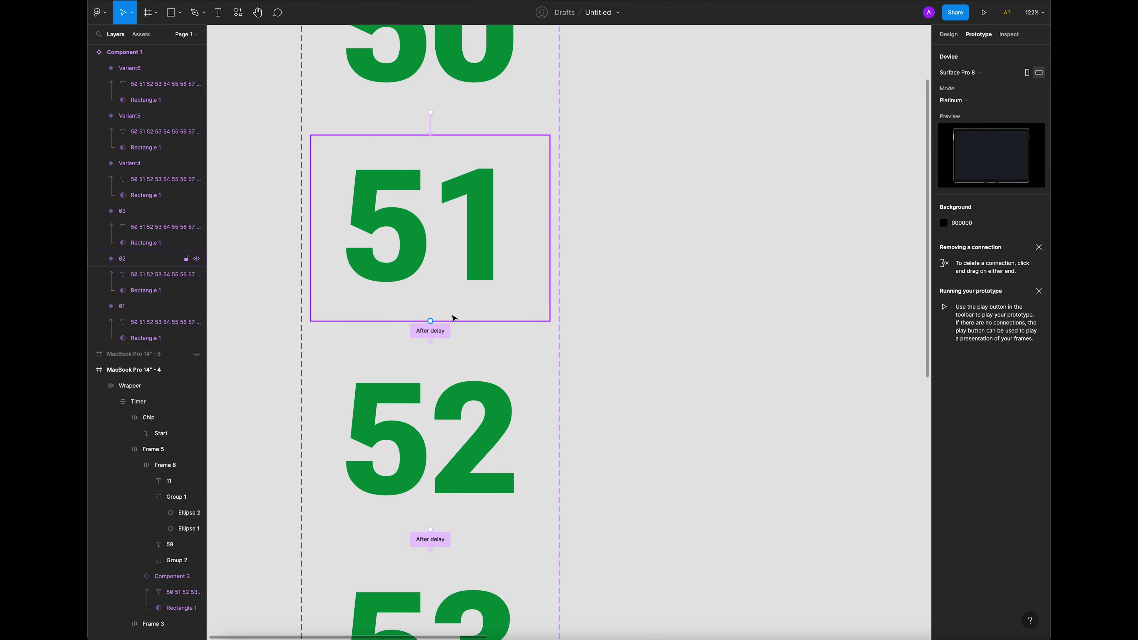
Check the trigger and animation settings of the interaction from the 52 variant to the 53 variant.
scroll(637, 326, "down", 2)
key("minus")
key("shift+space")
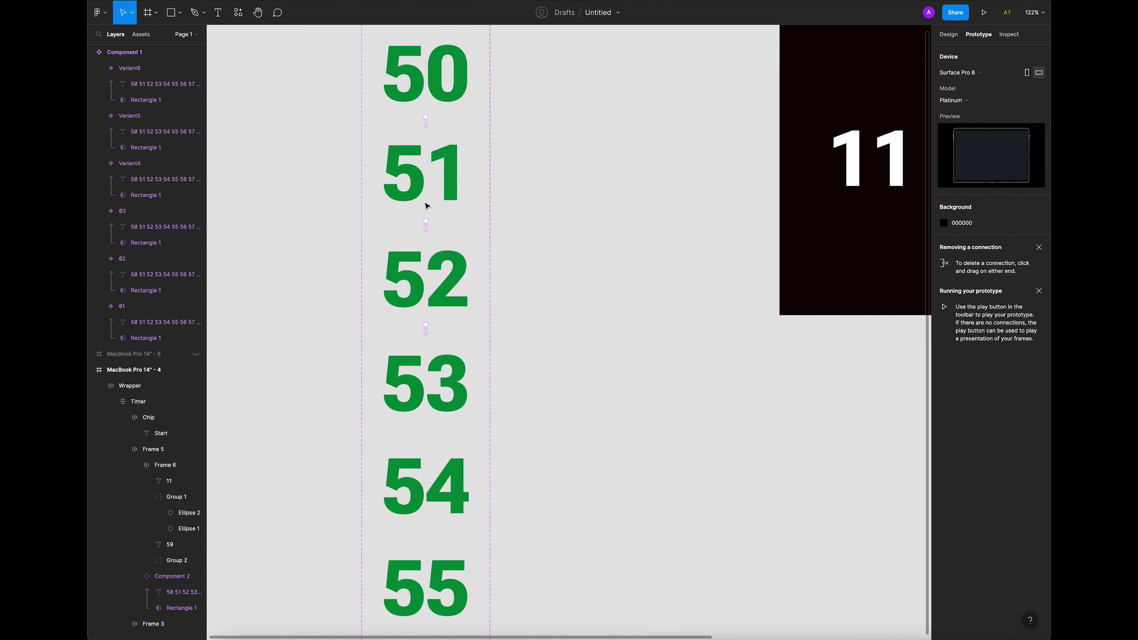
scroll(521, 247, "down", 2)
scroll(513, 249, "down", 1)
scroll(425, 249, "up", 5)
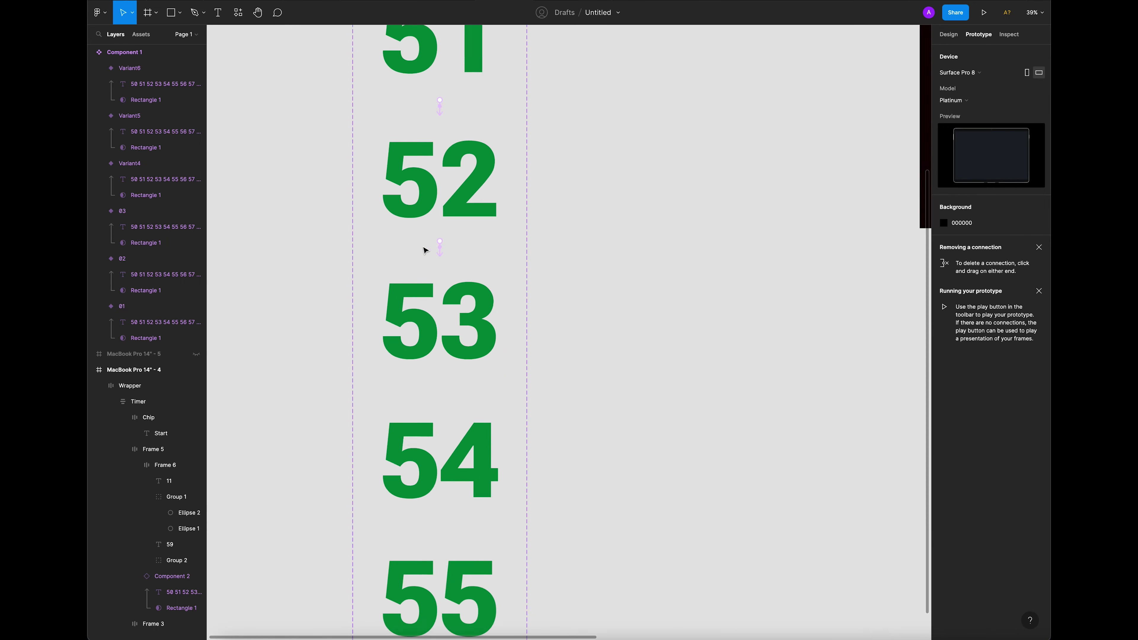
left_click(451, 259)
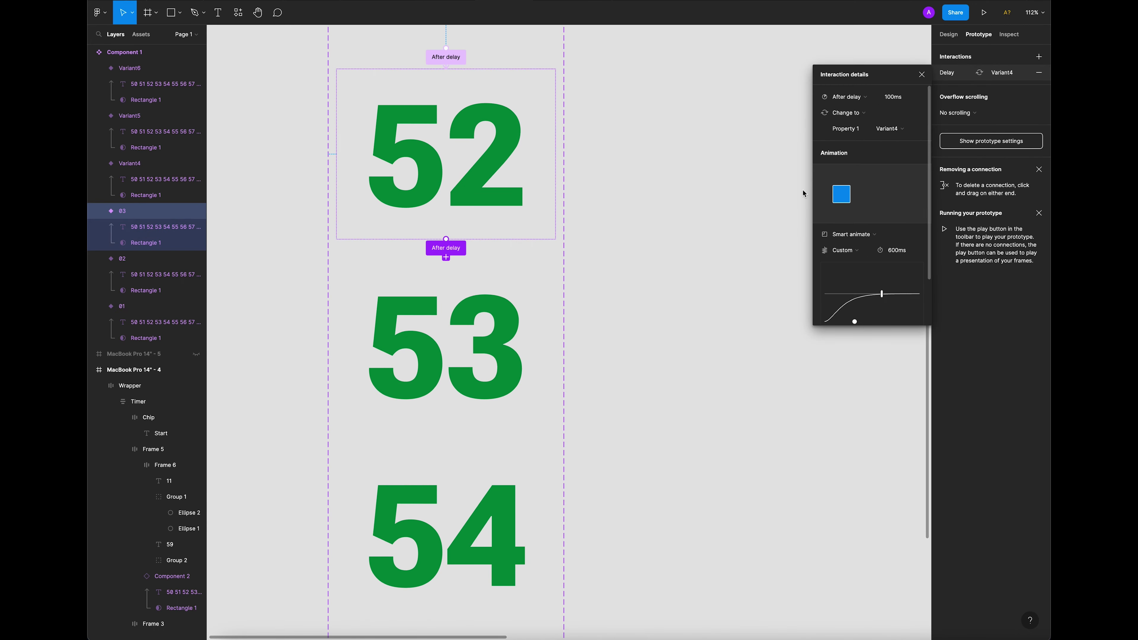
left_click(661, 246)
Connect the 53 variant to the 54 variant with an After delay trigger of 100 ms.
scroll(554, 310, "down", 3)
scroll(496, 339, "down", 2)
left_click(495, 339)
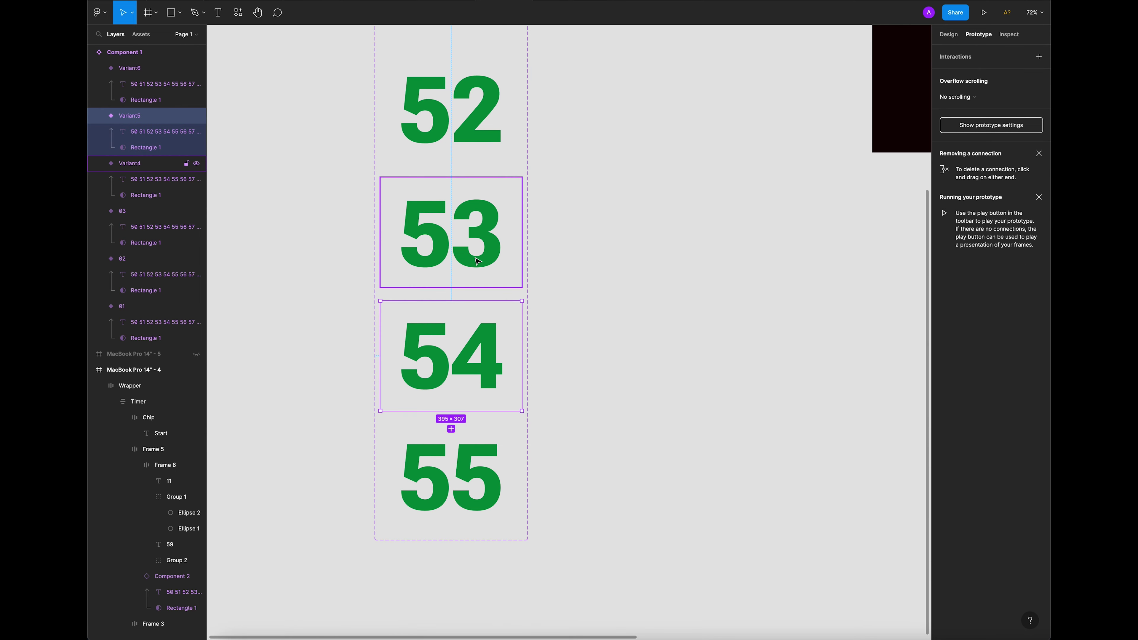
left_click(455, 273)
left_click_drag(454, 289, 451, 314)
left_click(870, 95)
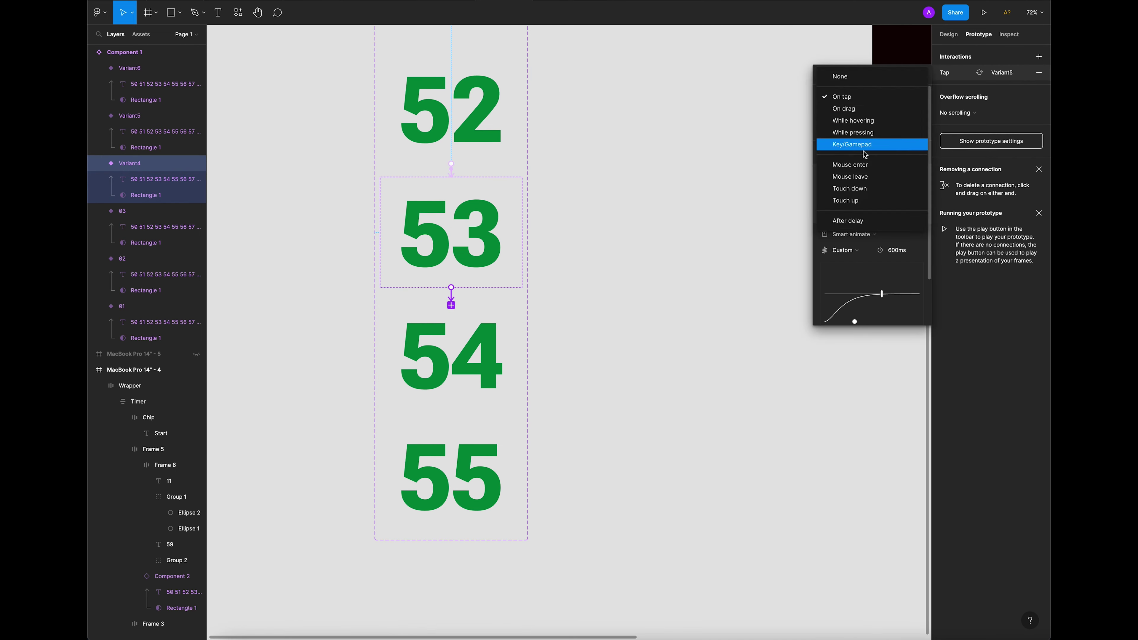
left_click(866, 221)
left_click(889, 100)
left_click(888, 99)
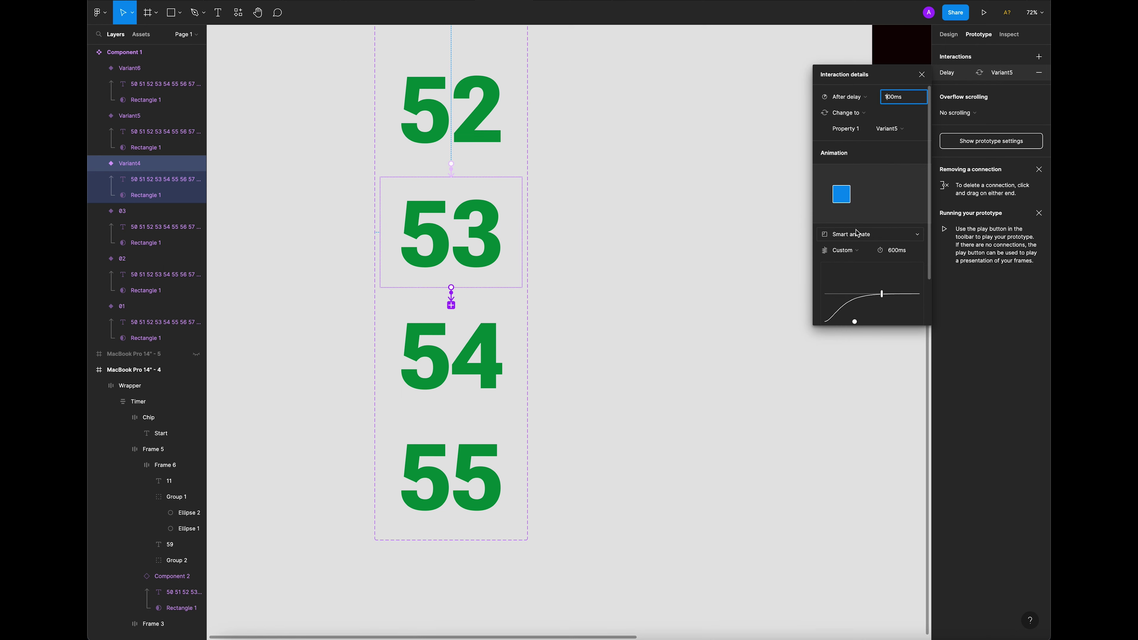
scroll(874, 203, "down", 2)
left_click(633, 292)
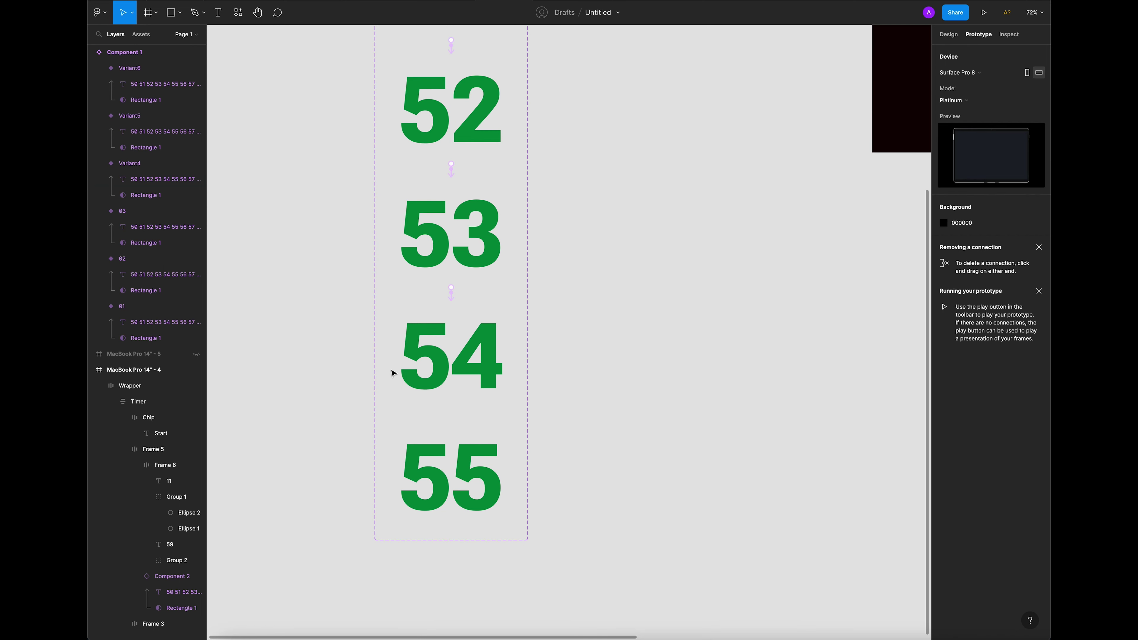
Connect the 54 variant to the 55 variant with an After delay trigger of 100 ms.
left_click(446, 397)
left_click_drag(451, 410, 452, 458)
left_click(860, 107)
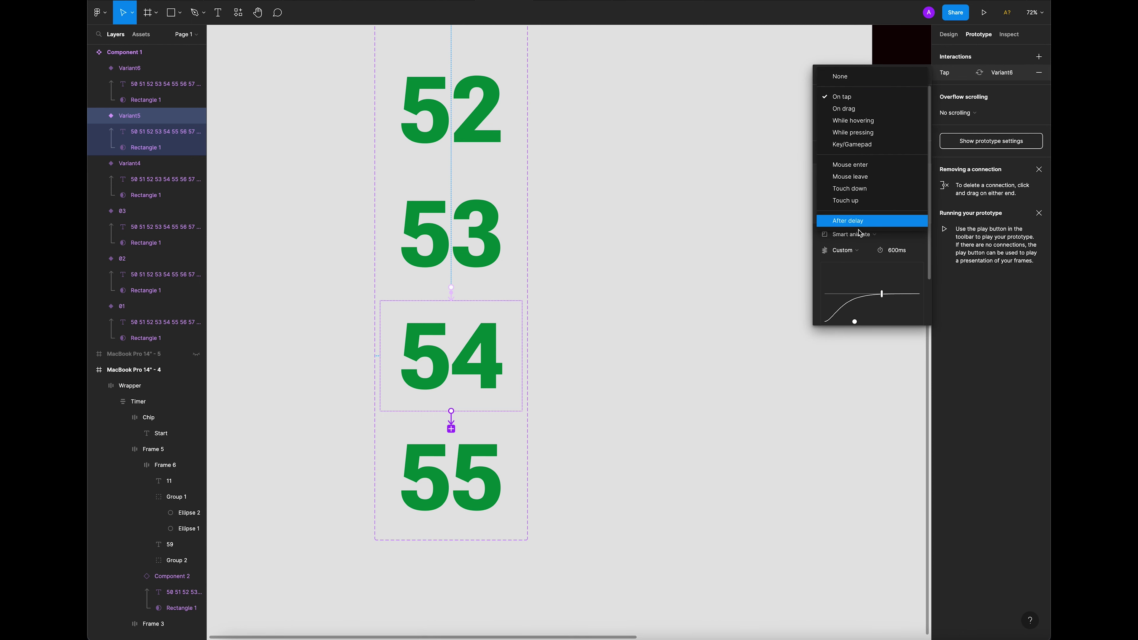
left_click(848, 221)
scroll(890, 271, "down", 2)
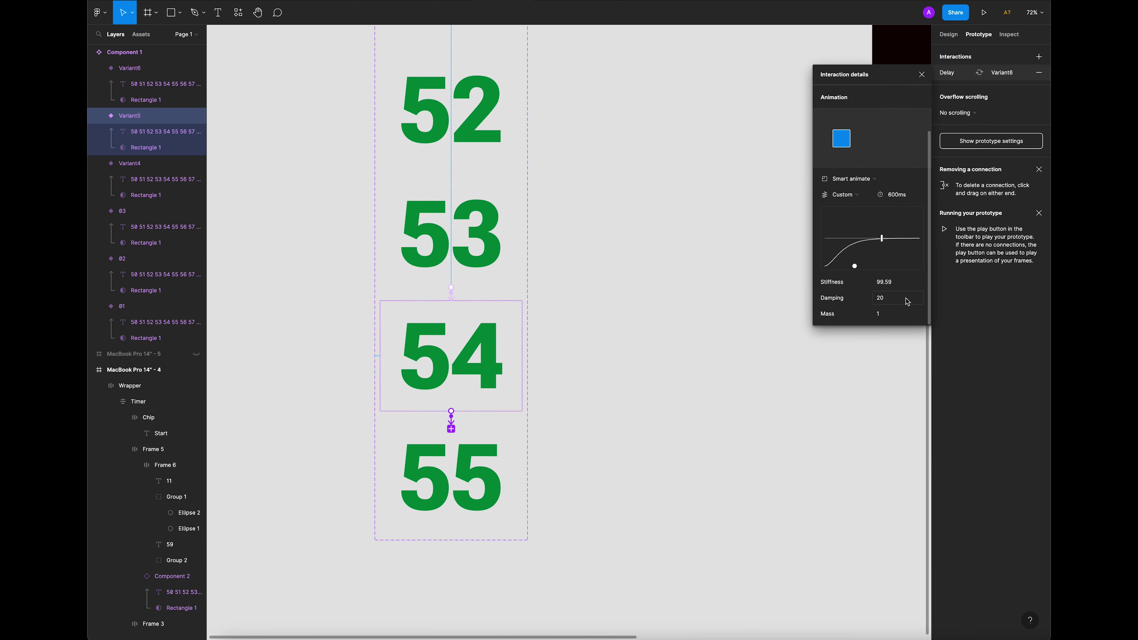
scroll(898, 196, "up", 3)
left_click_drag(890, 103, 880, 100)
type("1")
key("Return")
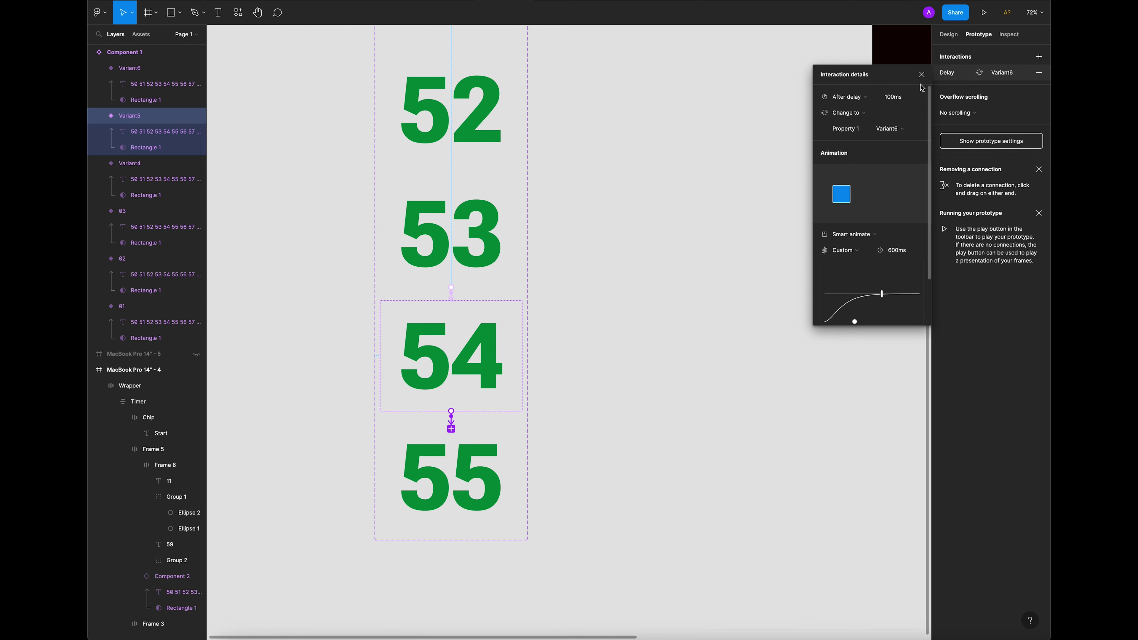
left_click(921, 75)
left_click(645, 282)
Add a Back interaction to the 55 variant at the end of Component 1.
left_click(493, 456)
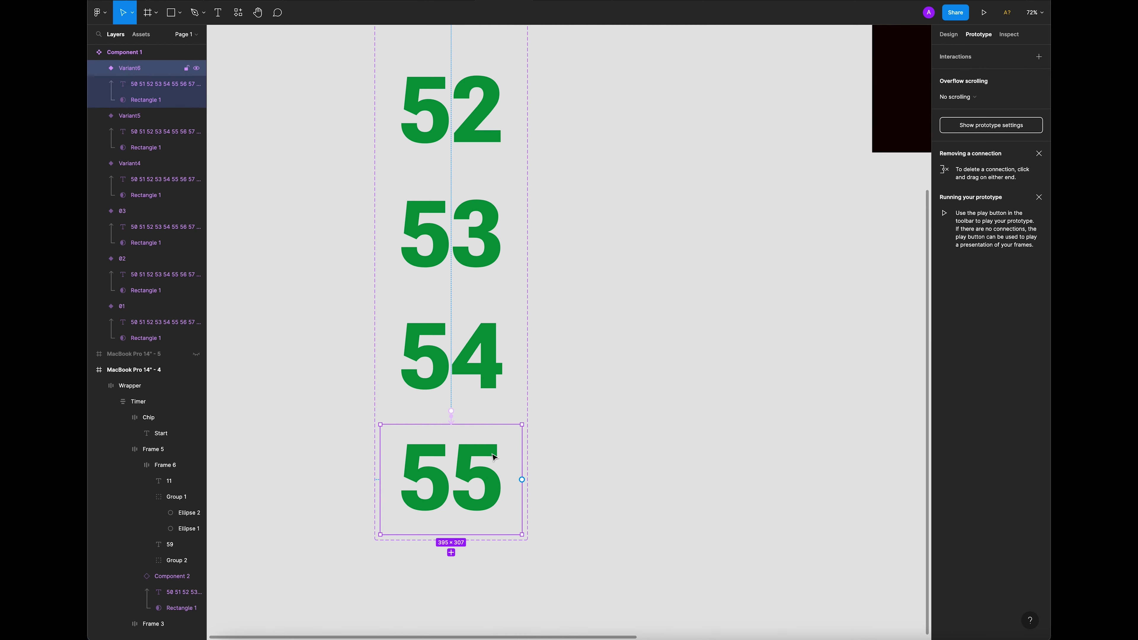
scroll(493, 456, "down", 10)
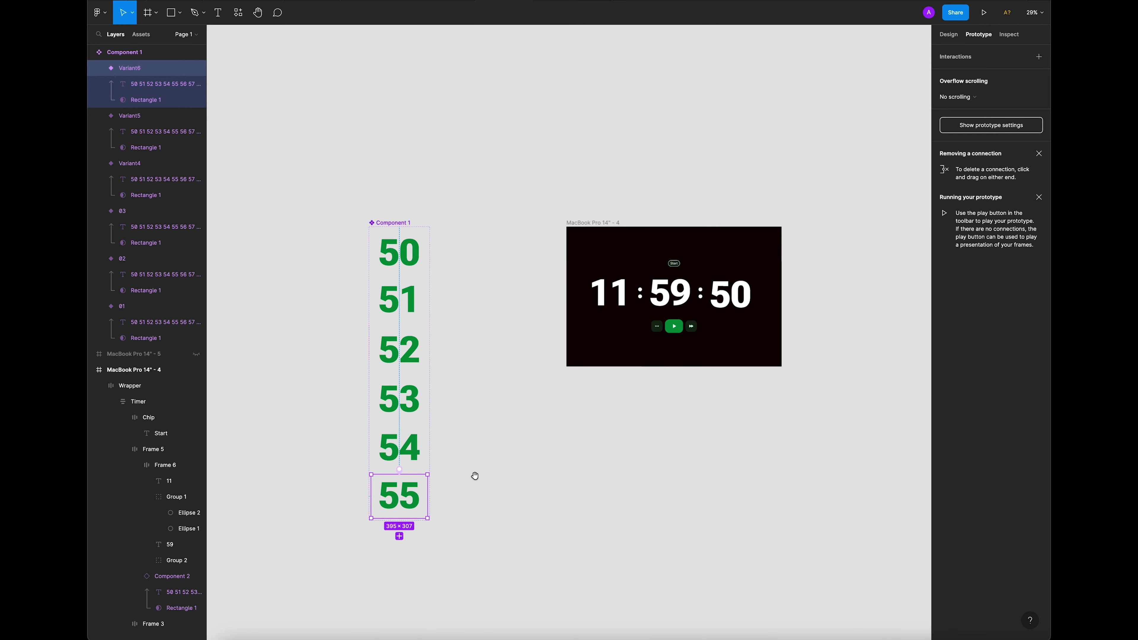
left_click_drag(476, 476, 436, 262)
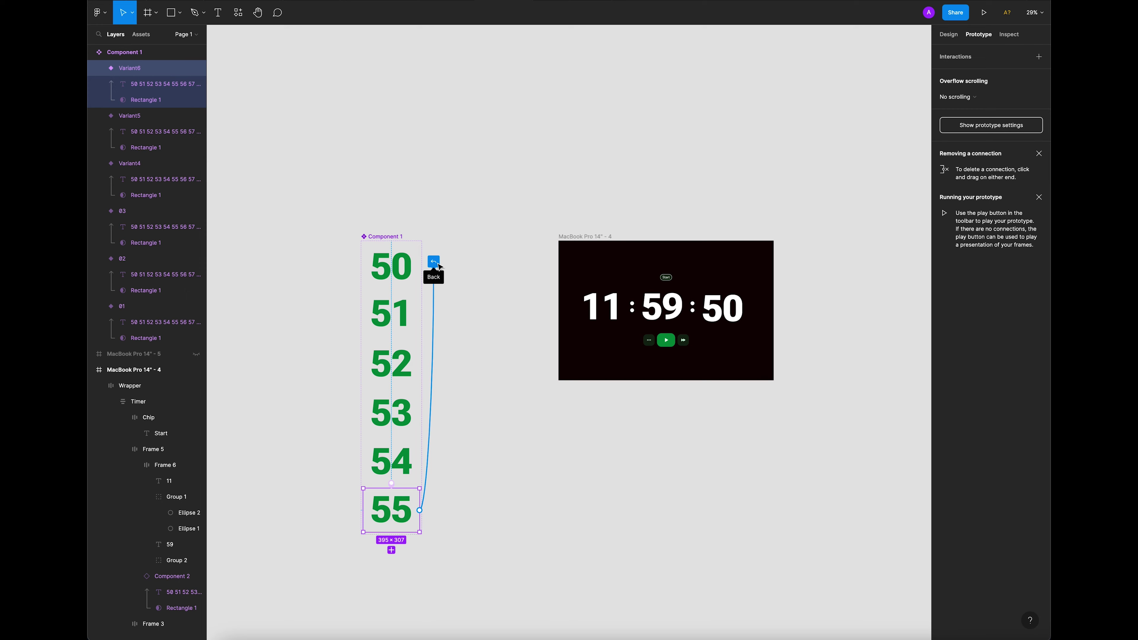
left_click(497, 292)
scroll(454, 276, "down", 3)
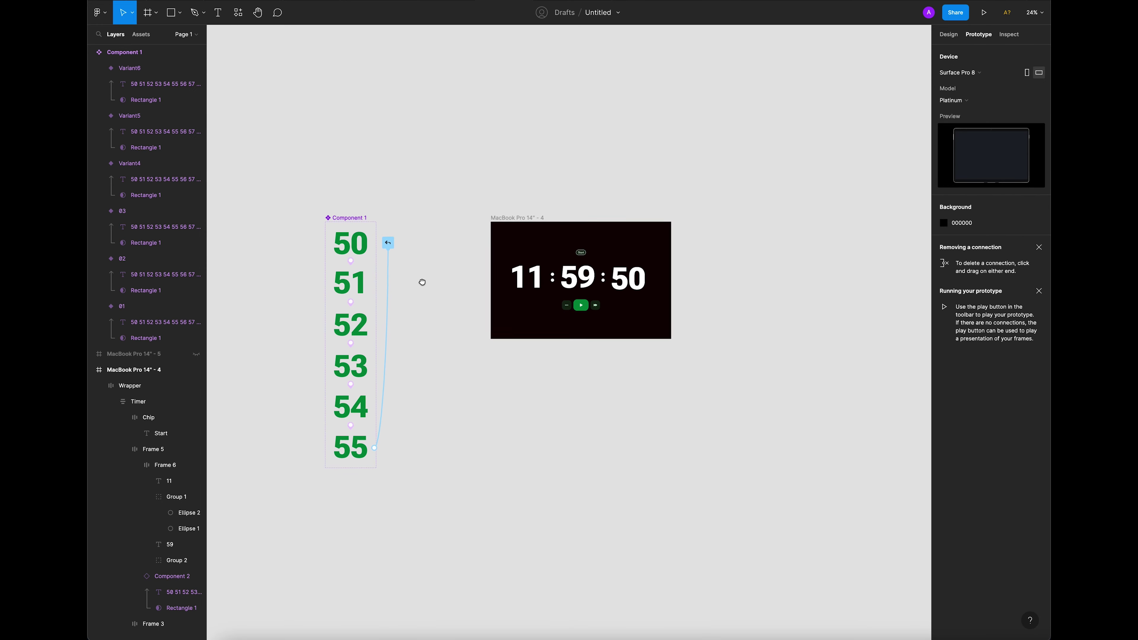
scroll(426, 283, "up", 3)
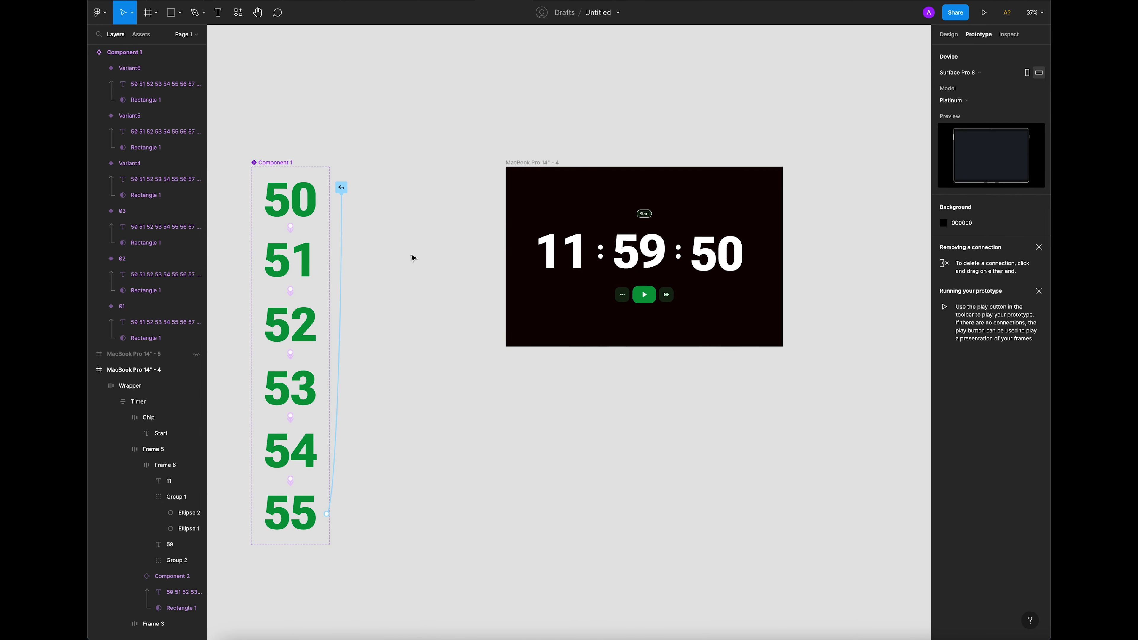
Place an instance of Component 1's 50 variant between the component set and the MacBook Pro 14" - 4 frame.
scroll(421, 260, "down", 1)
left_click(347, 218)
left_click_drag(314, 204, 403, 218)
left_click(437, 333)
left_click(399, 198)
left_click(949, 34)
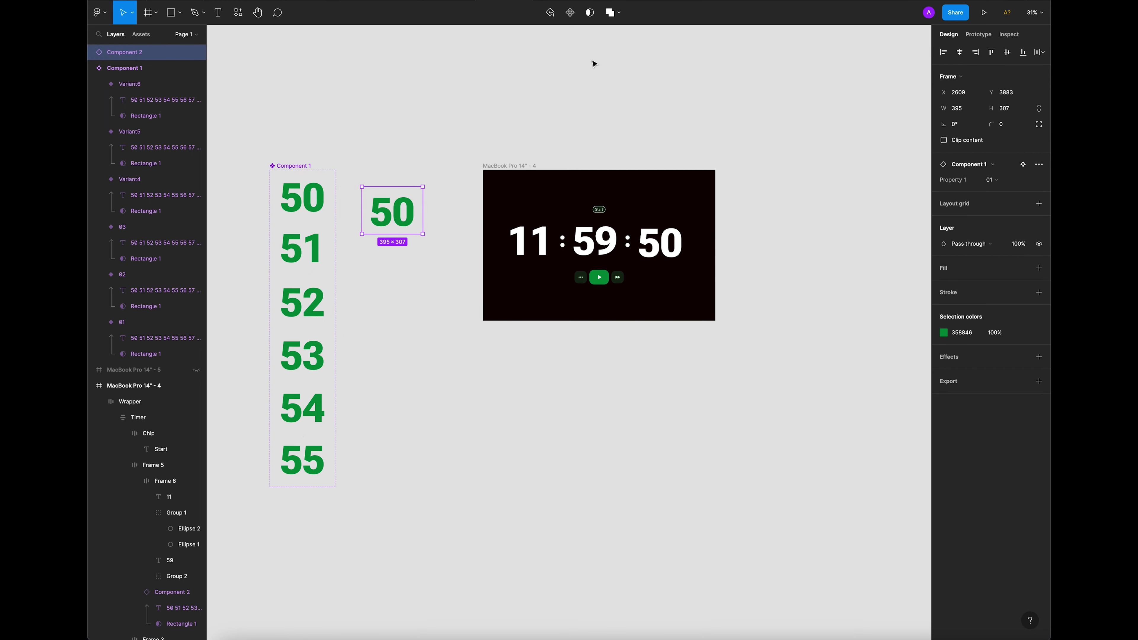
left_click(437, 214)
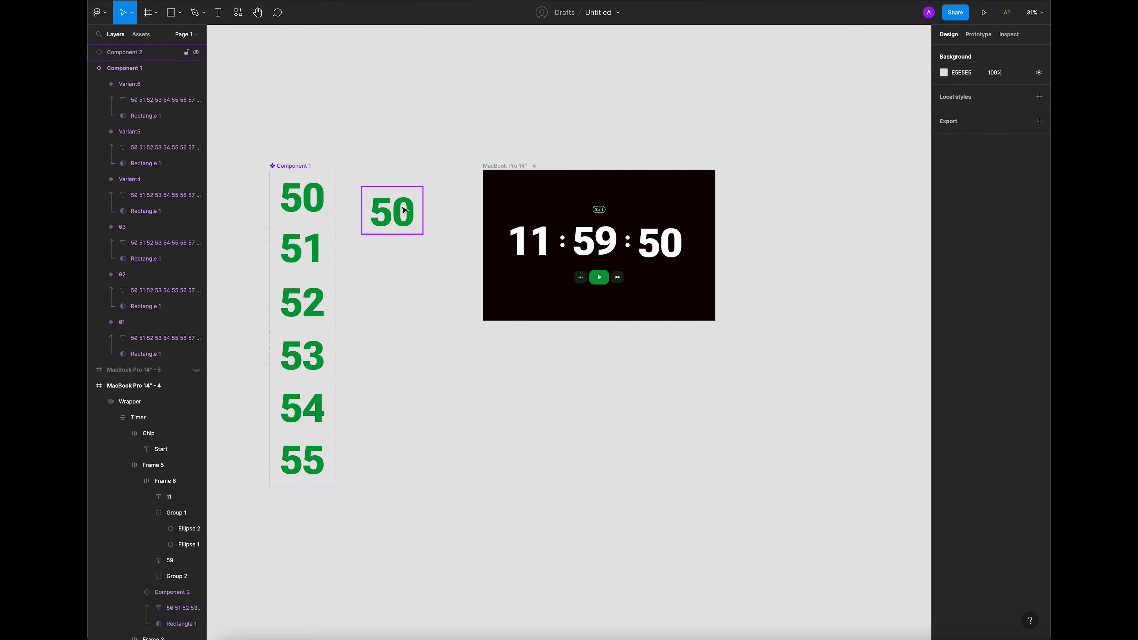
Move the green 50 instance beneath the timer frame and back to the empty canvas beside the frame's lower left edge.
left_click(404, 226)
left_click_drag(395, 214, 671, 305)
double_click(658, 251)
double_click(658, 251)
scroll(656, 248, "up", 3)
scroll(770, 359, "down", 2)
left_click_drag(663, 437, 670, 381)
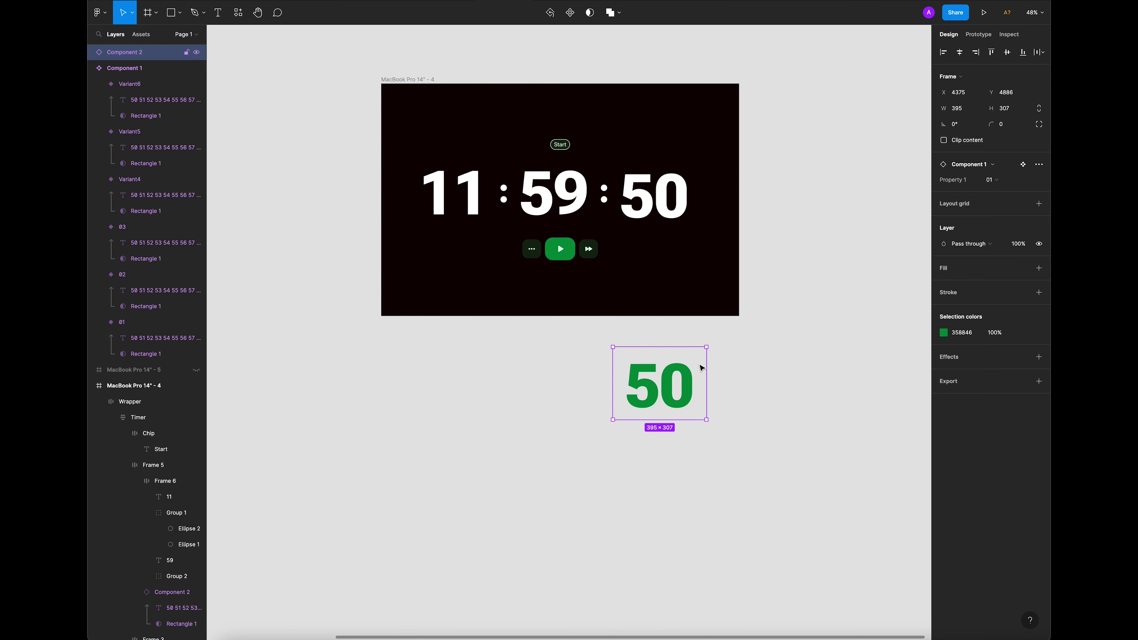
left_click_drag(646, 386, 285, 291)
left_click(538, 448)
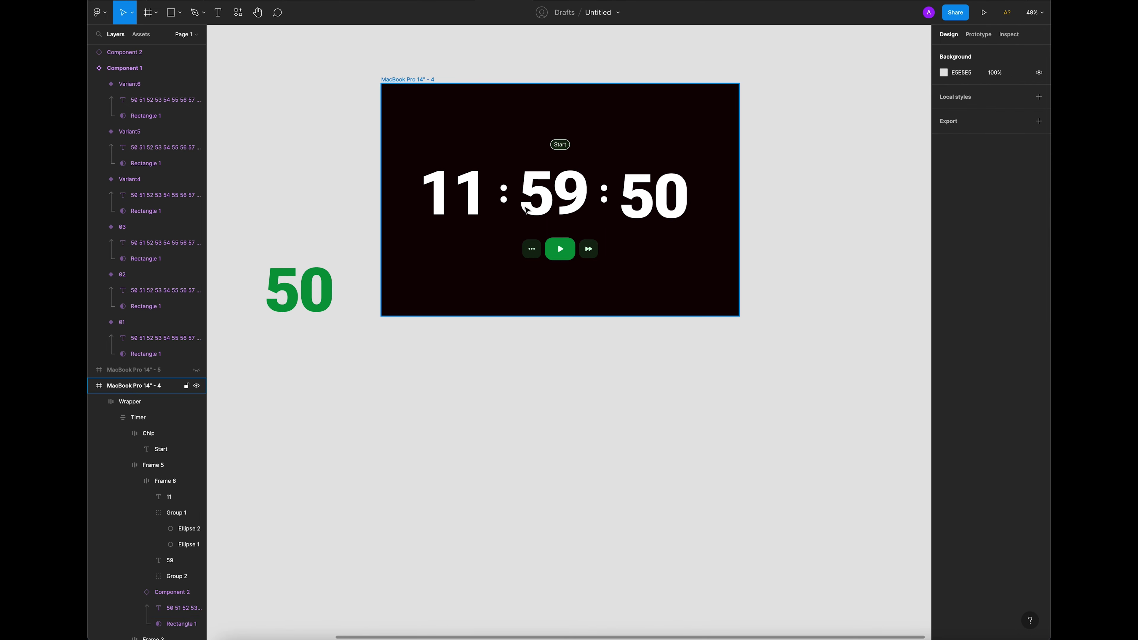
scroll(524, 223, "down", 2)
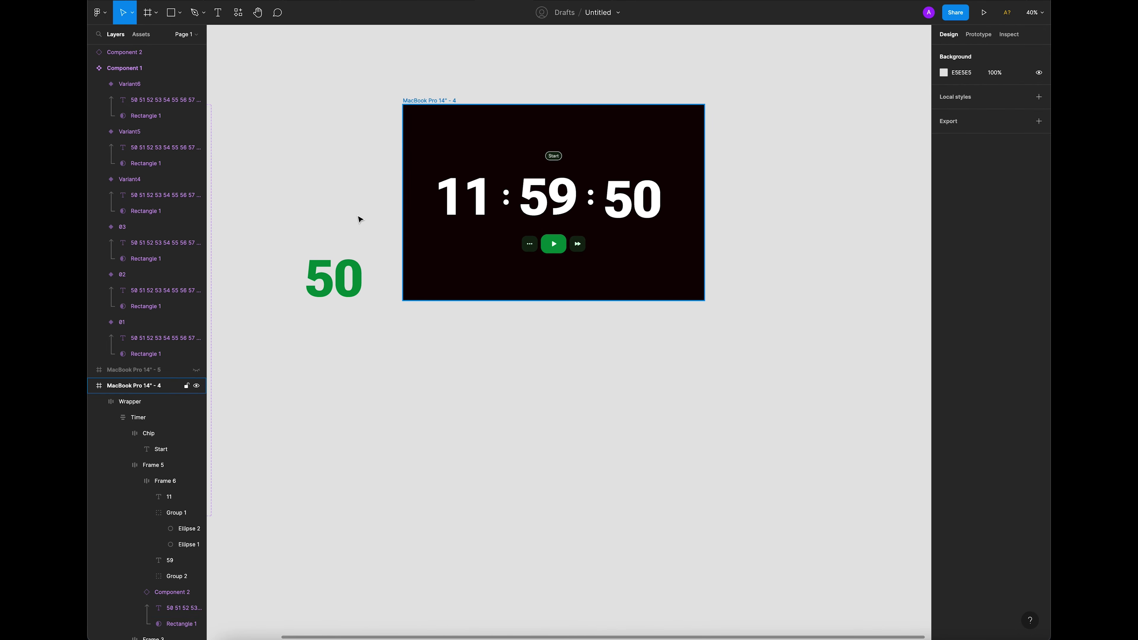
Duplicate the timer's 11:59:50 digits row onto the empty canvas below the MacBook Pro 14" - 4 frame.
left_click(519, 195)
scroll(412, 156, "left", 5)
scroll(586, 164, "down", 2)
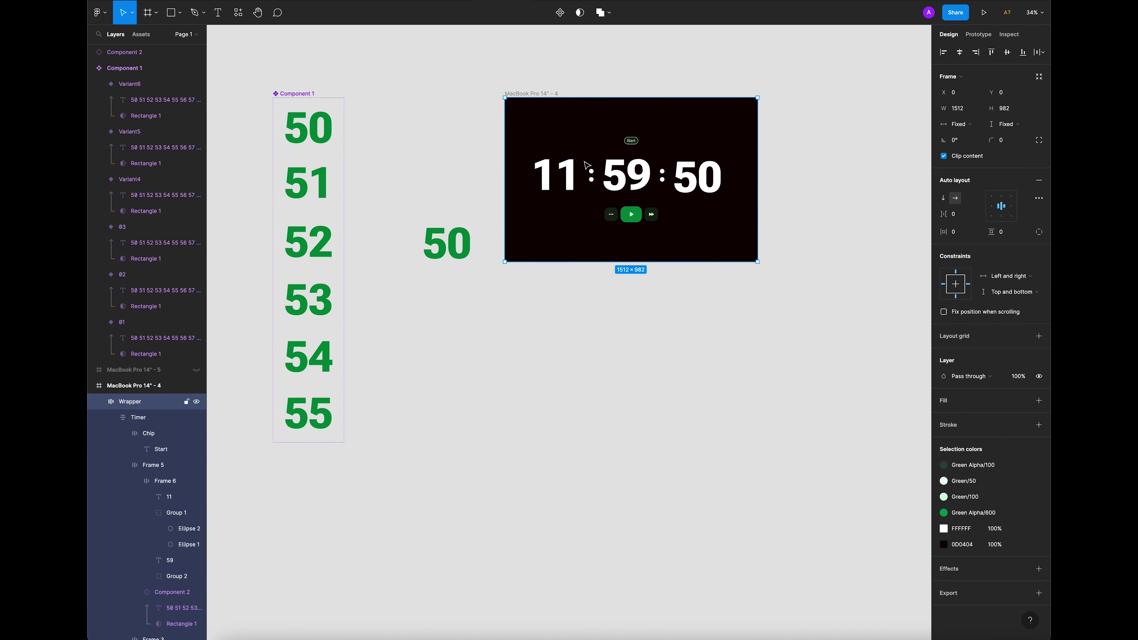
left_click(590, 171)
left_click_drag(632, 328, 637, 338, "alt")
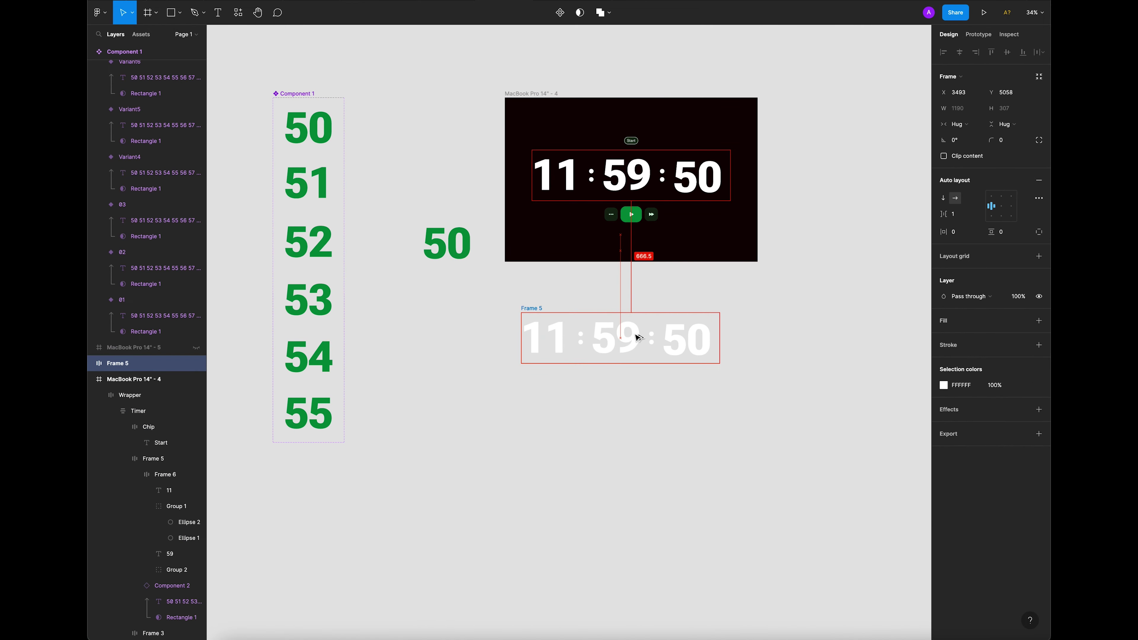
left_click(630, 396)
Replace the white seconds number in the copied digits row with the green 50 instance.
scroll(644, 365, "up", 2)
left_click_drag(409, 218, 412, 371)
left_click(514, 300)
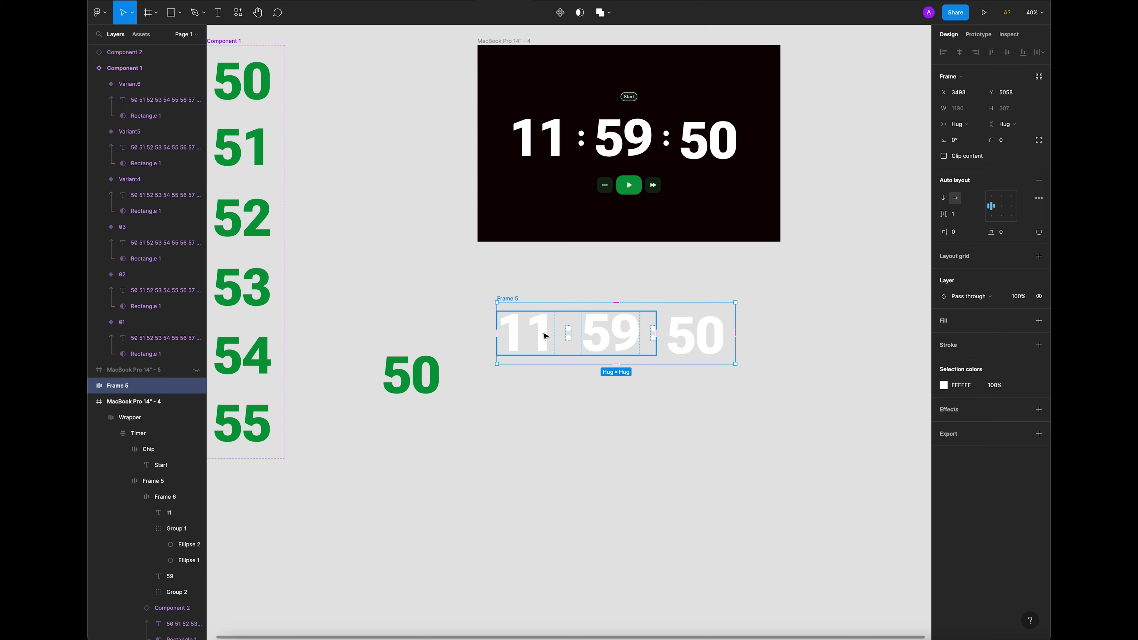
left_click(614, 407)
left_click_drag(421, 358, 711, 388)
left_click(770, 337)
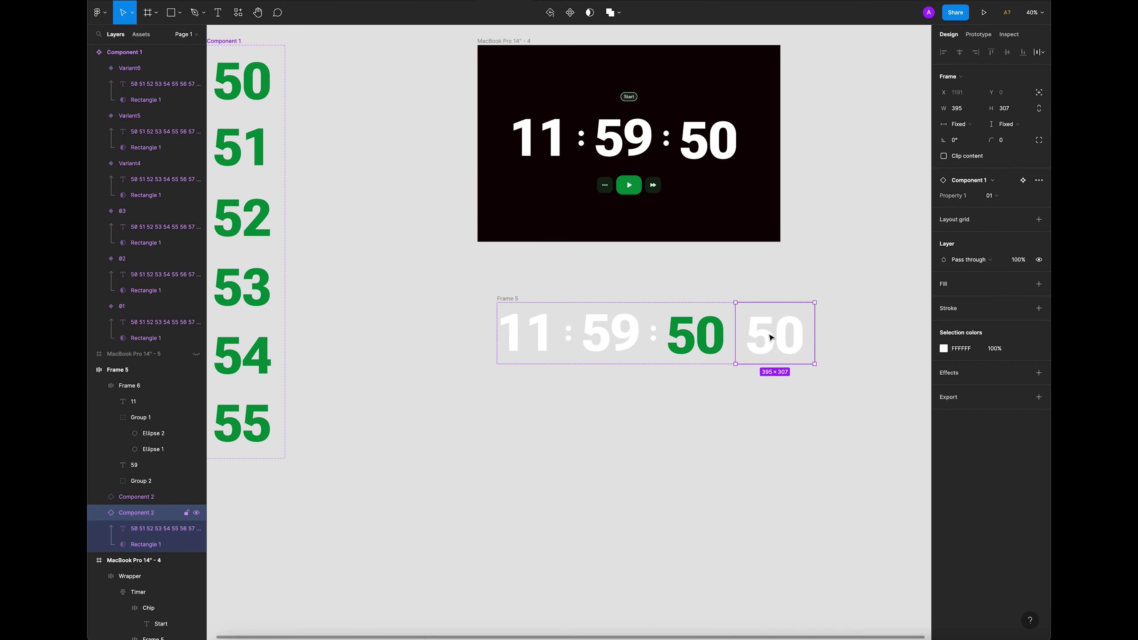
key("Delete")
Recolor the green seconds number in the copied digits row to white, FFFFFF.
left_click(701, 350, "super")
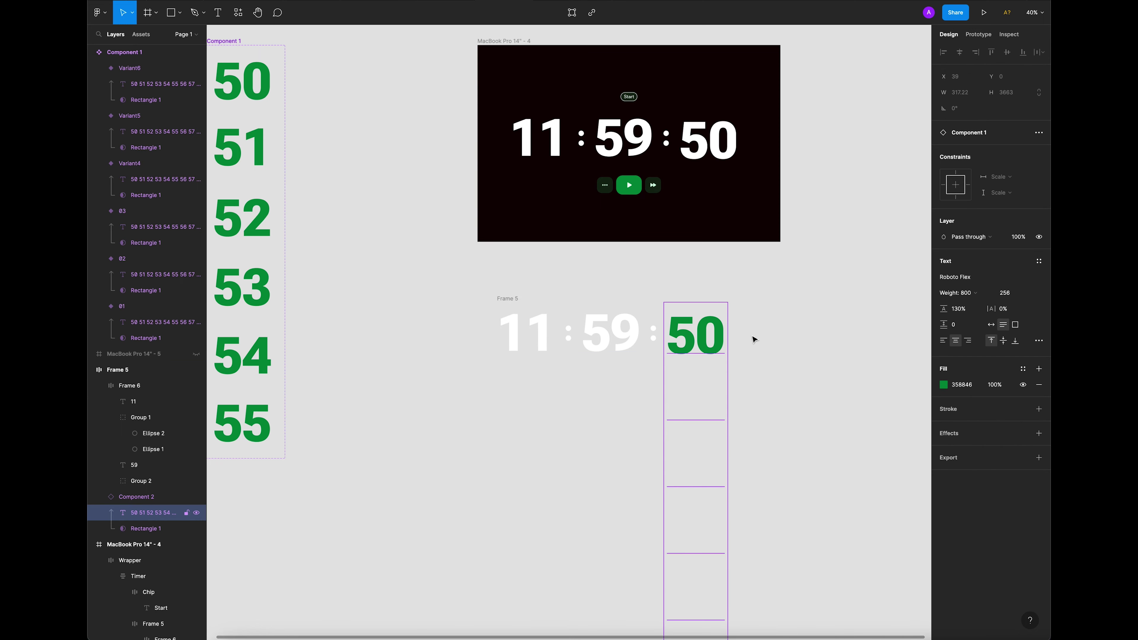
left_click(944, 385)
left_click_drag(914, 415, 805, 382)
left_click(924, 383)
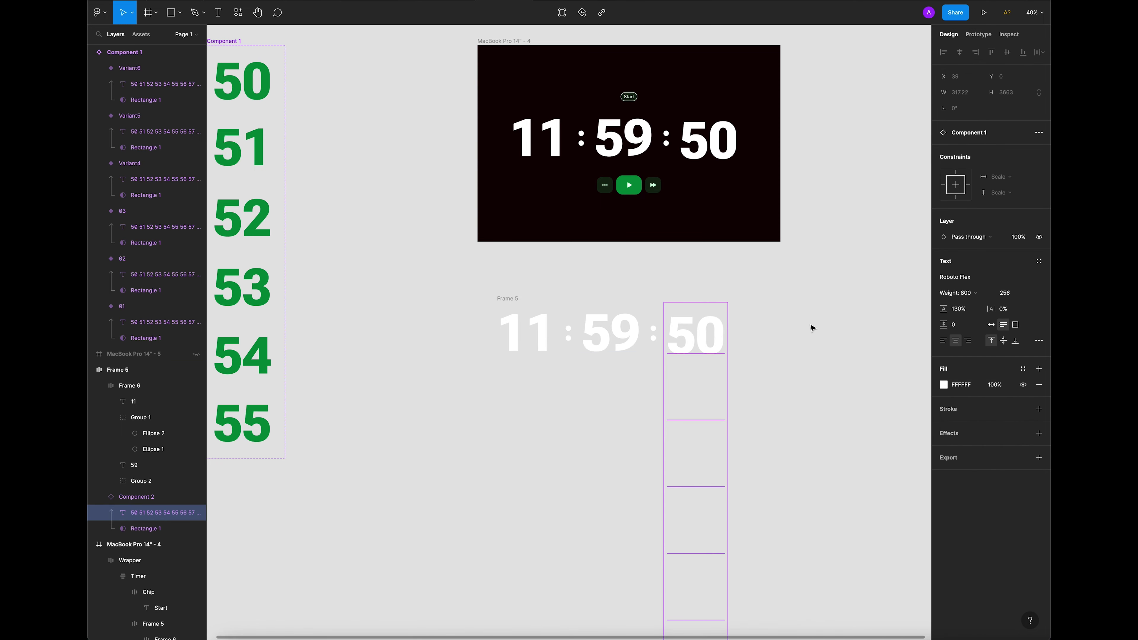
left_click(810, 328)
Delete the copied digits row from the canvas below the timer frame.
scroll(447, 290, "down", 3)
left_click_drag(694, 284, 665, 298)
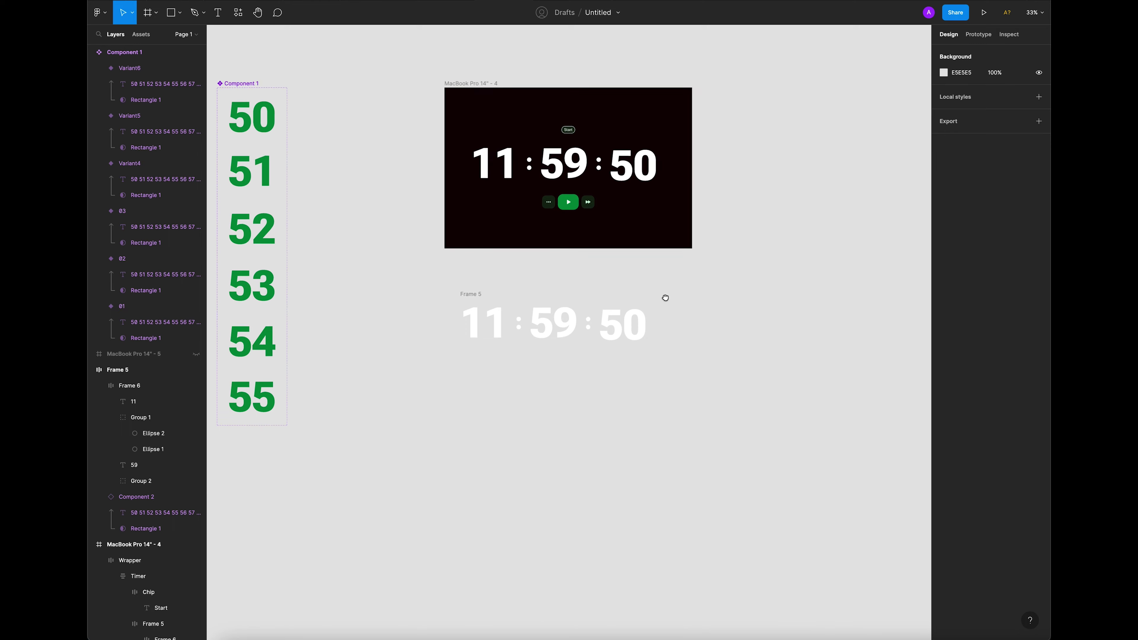
scroll(666, 297, "right", 2)
left_click(416, 308)
left_click_drag(410, 306, 419, 200)
key("Delete")
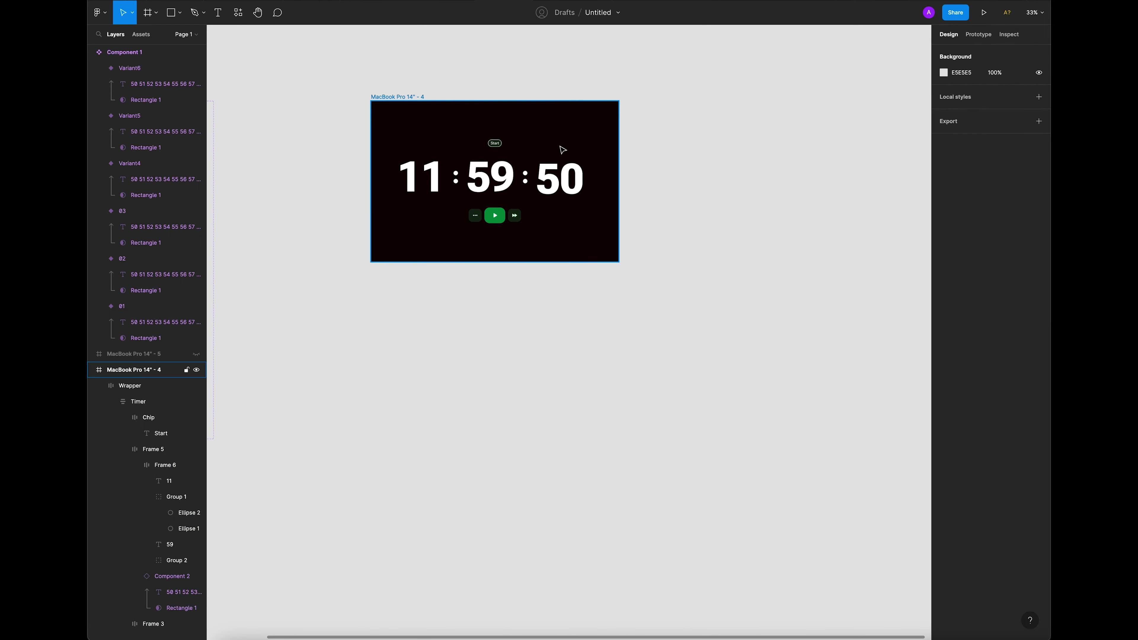
Duplicate the MacBook Pro 14" - 4 timer frame to its right.
left_click_drag(399, 96, 671, 99)
left_click(717, 79)
left_click_drag(742, 78, 633, 94)
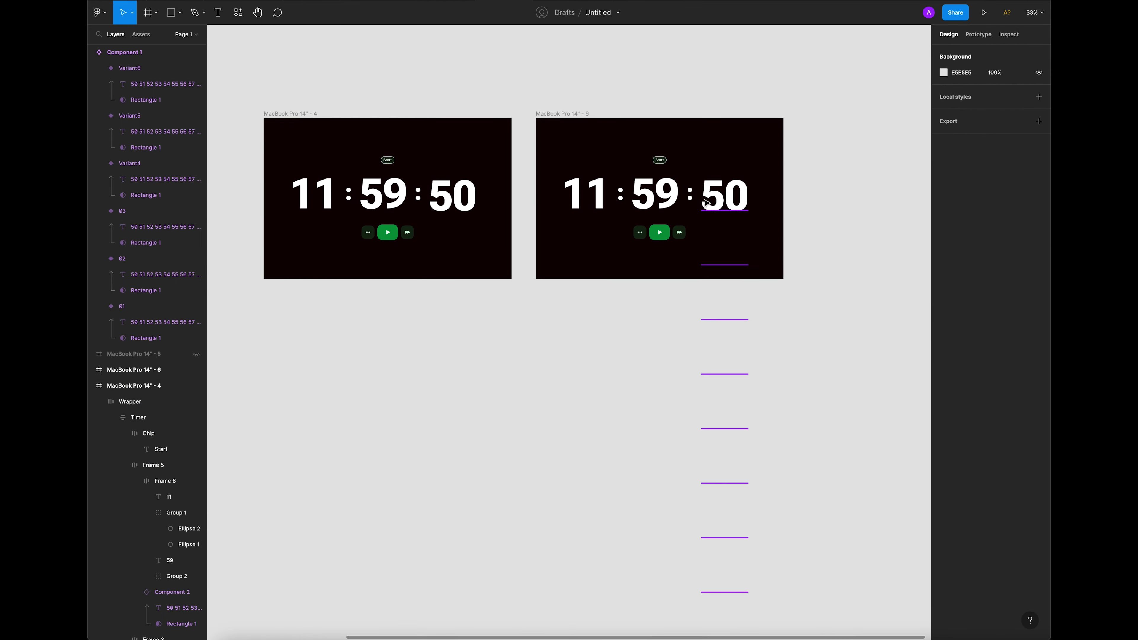
Try to recolor the duplicated frame's timer digits with the play button's green, 358846.
scroll(705, 198, "up", 5)
left_click(736, 197, "ctrl")
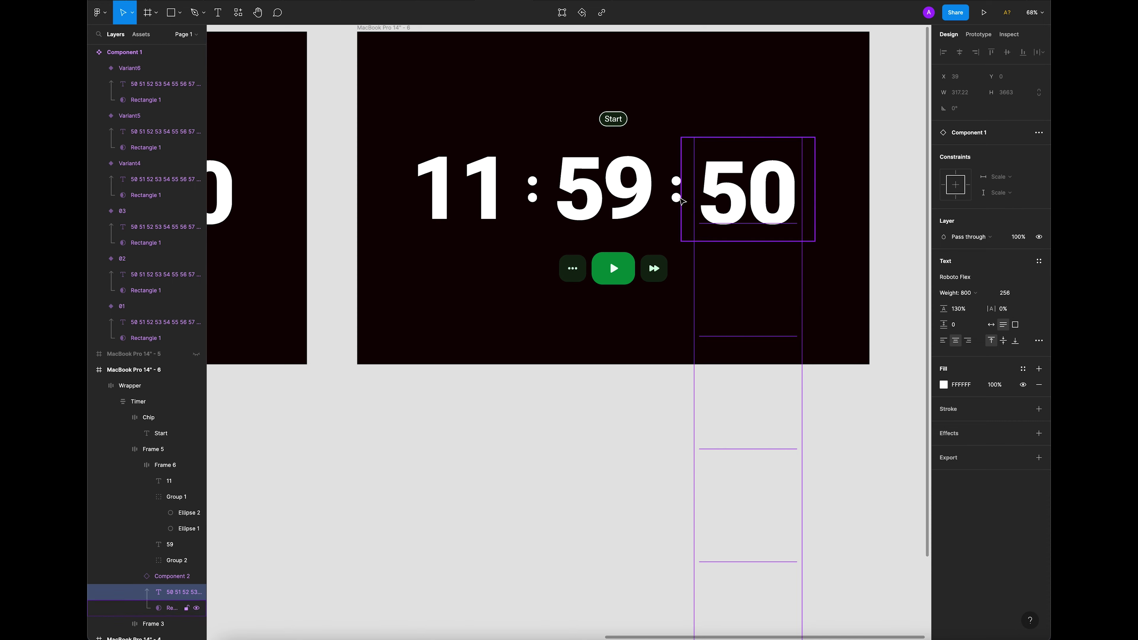
left_click(577, 203, "shift")
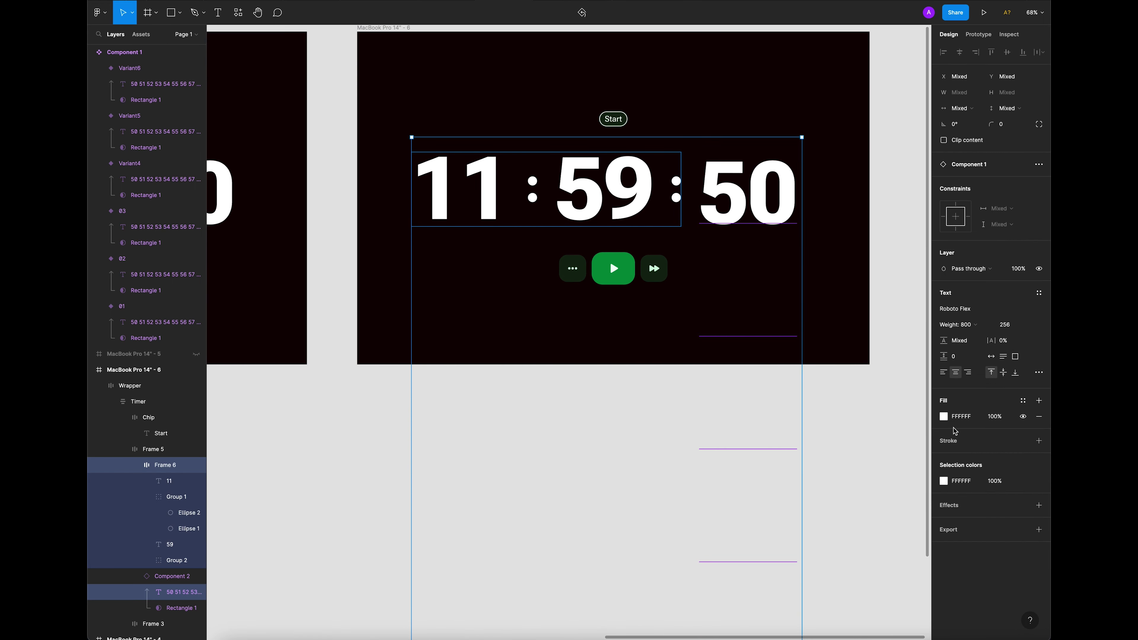
left_click(944, 417)
left_click(827, 530)
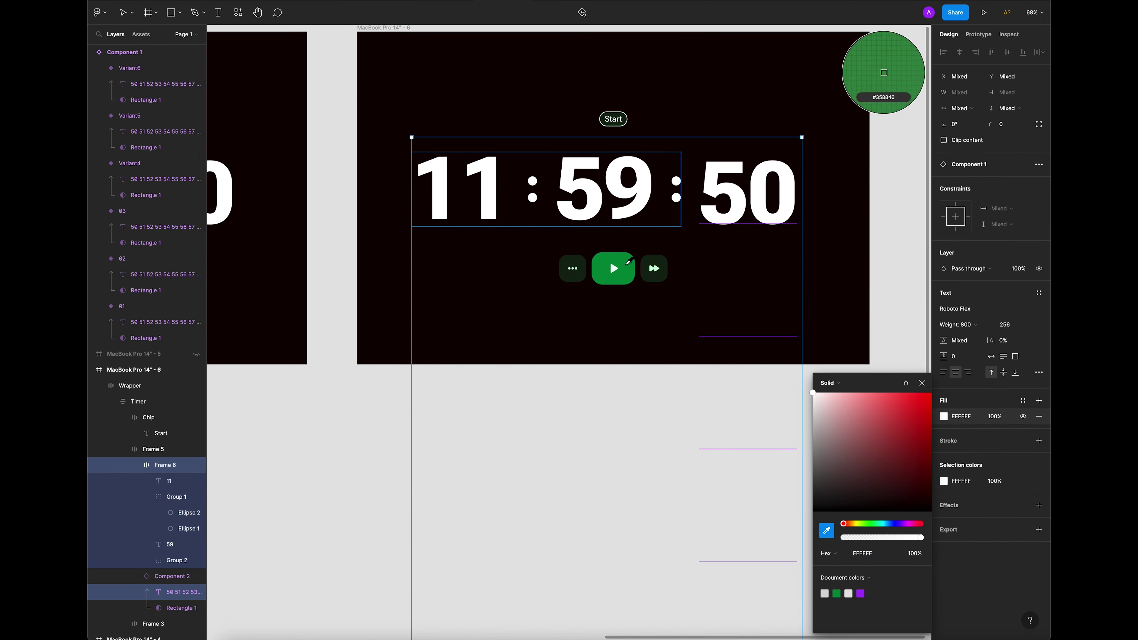
left_click(623, 276)
left_click(375, 411)
Delete the duplicated MacBook Pro 14" - 6 frame.
scroll(498, 376, "down", 5)
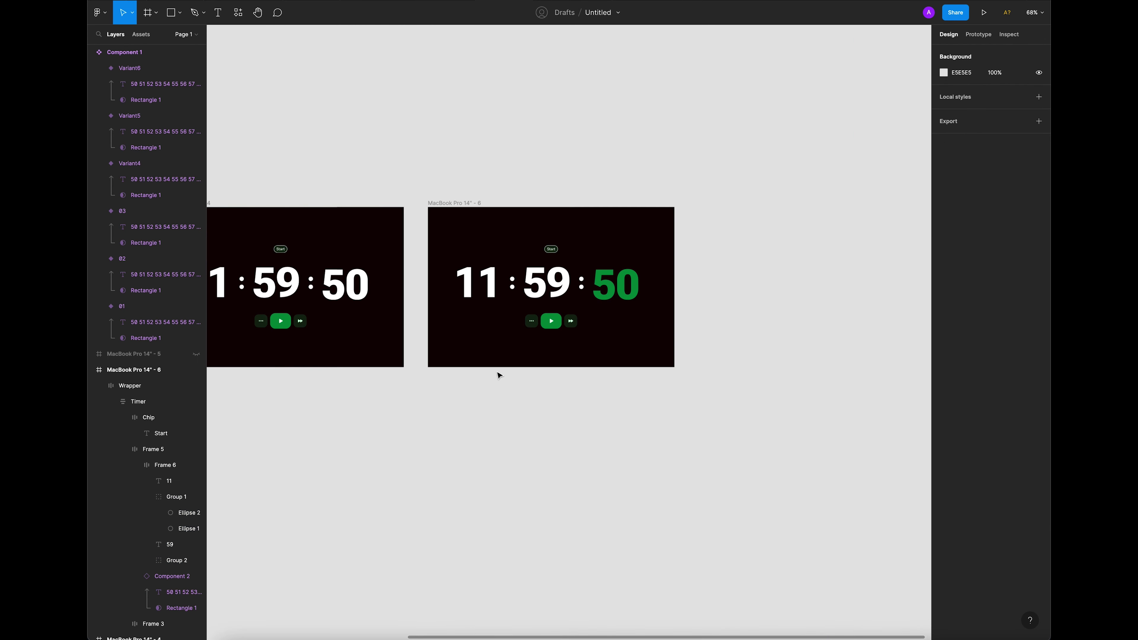
left_click(98, 370)
key("Delete")
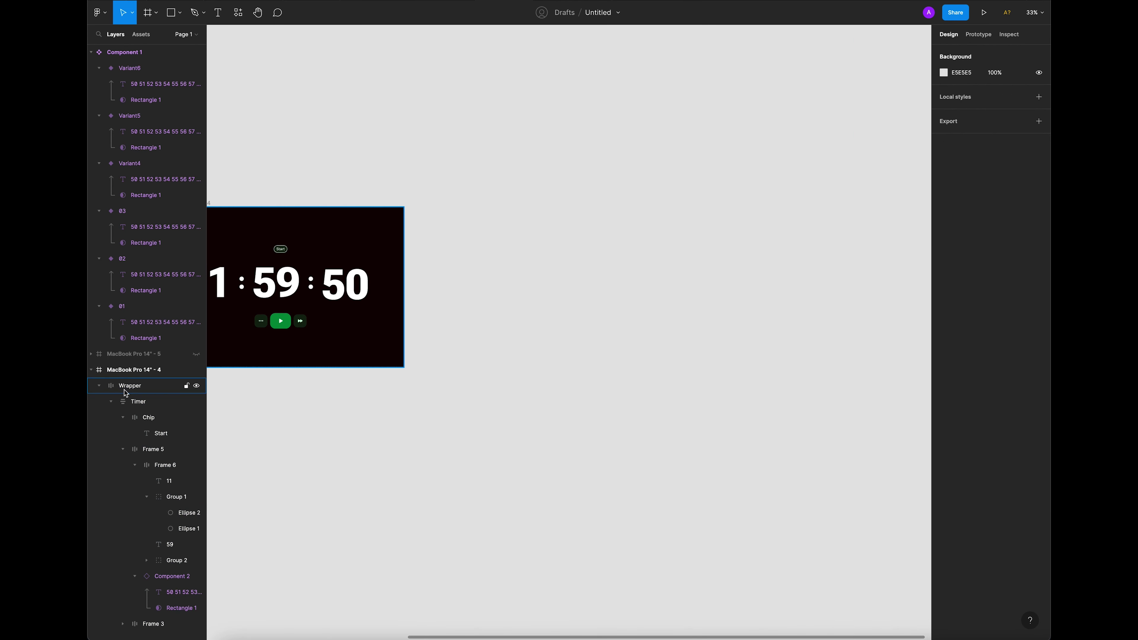
Unhide the MacBook Pro 14" - 5 frame with the Pause state beside the Start frame.
left_click(92, 370)
left_click(196, 354)
left_click_drag(540, 176, 548, 200)
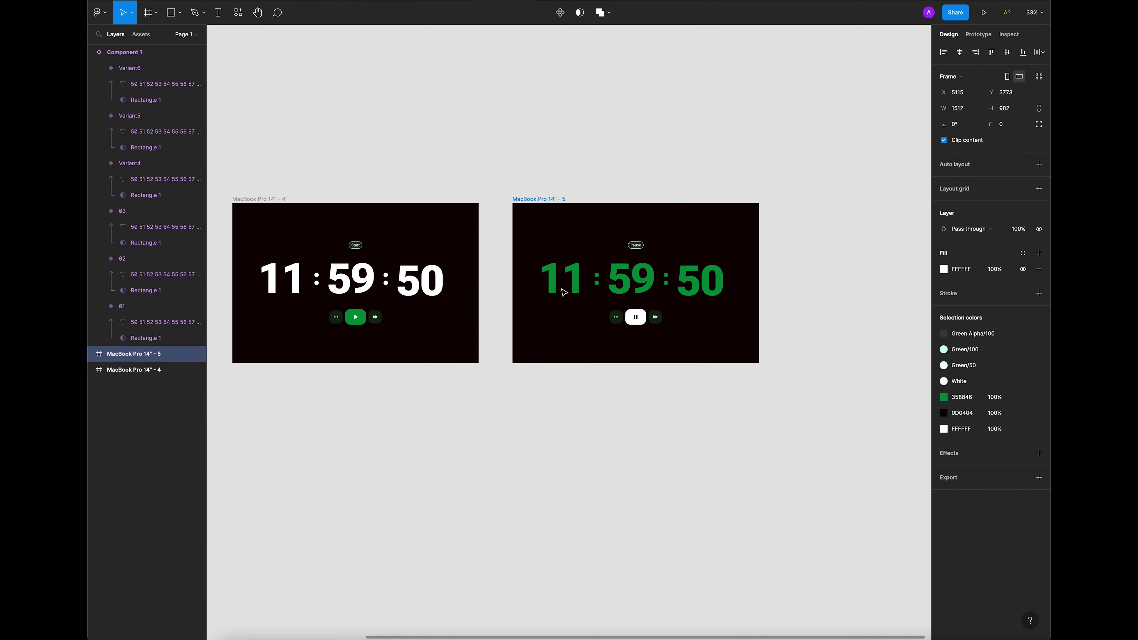
Copy the Start frame's white digits row into MacBook Pro 14" - 5 and delete that frame's old green digits row.
left_click(413, 296)
left_click(415, 298)
double_click(416, 295)
left_click_drag(405, 291, 657, 271, "alt")
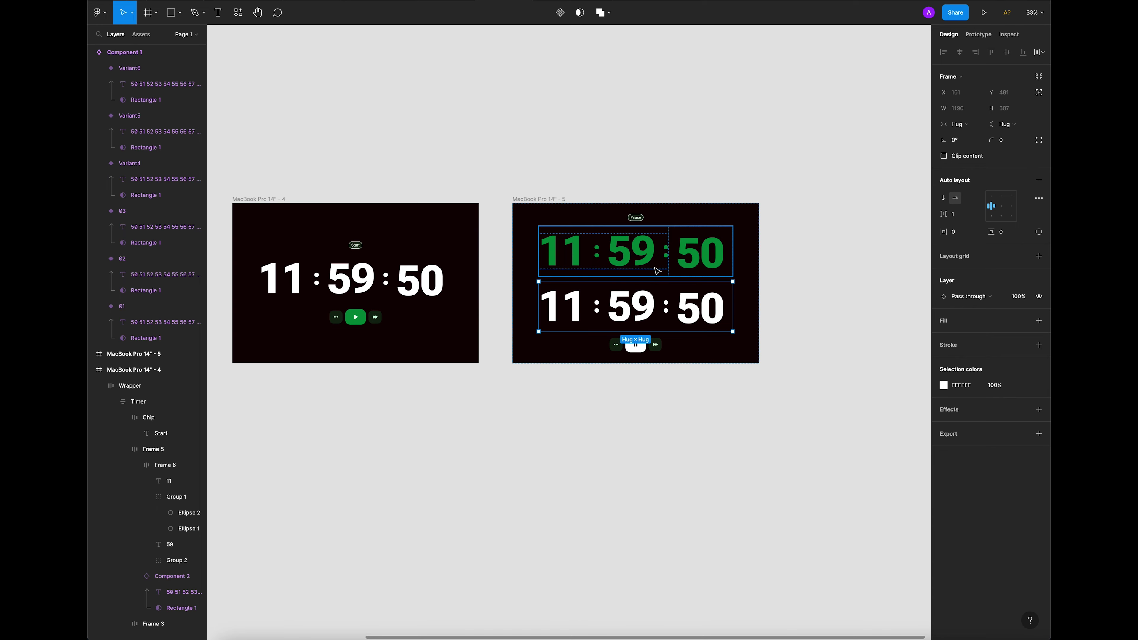
left_click(657, 271)
key("Delete")
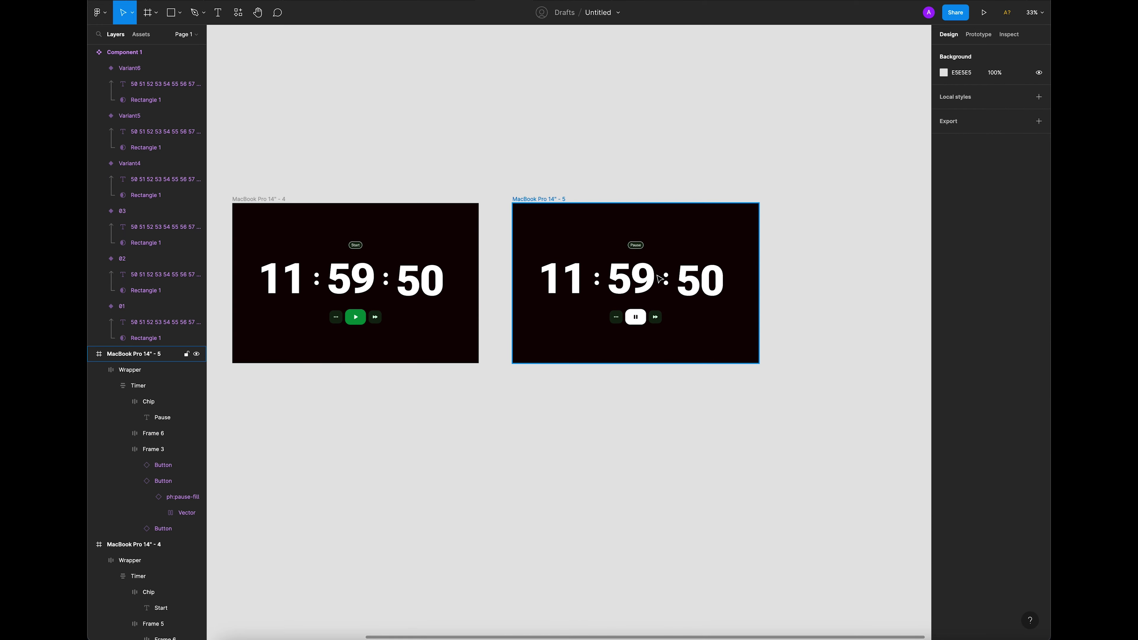
Recolor the new digits row in the Pause frame to the document green, 358846.
left_click(649, 276)
double_click(649, 276)
double_click(649, 276)
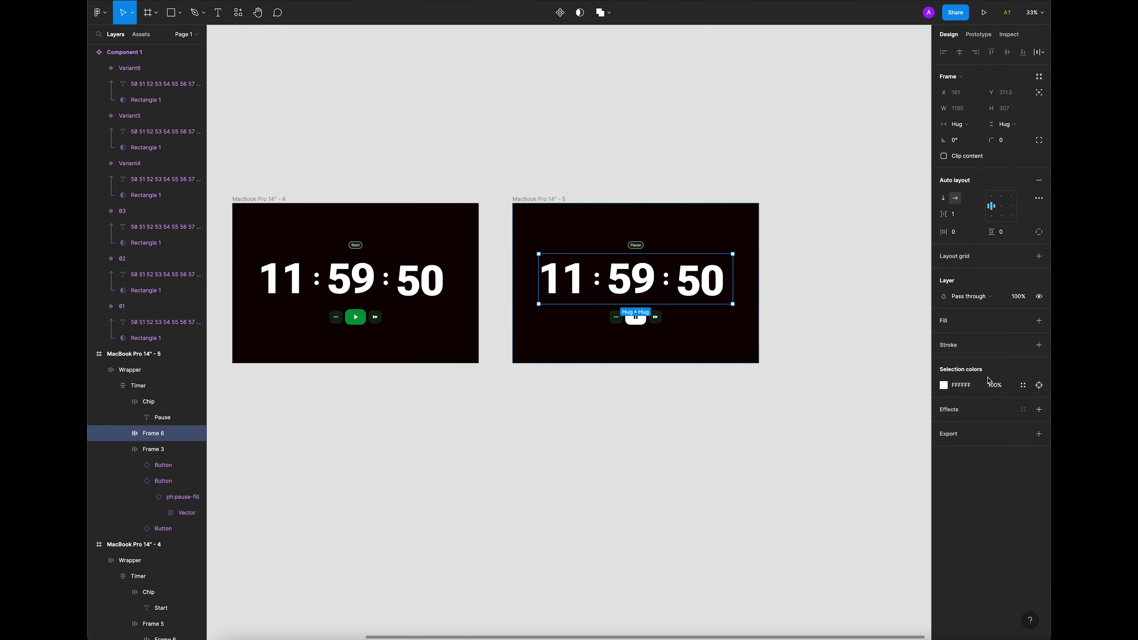
left_click(944, 385)
left_click(836, 593)
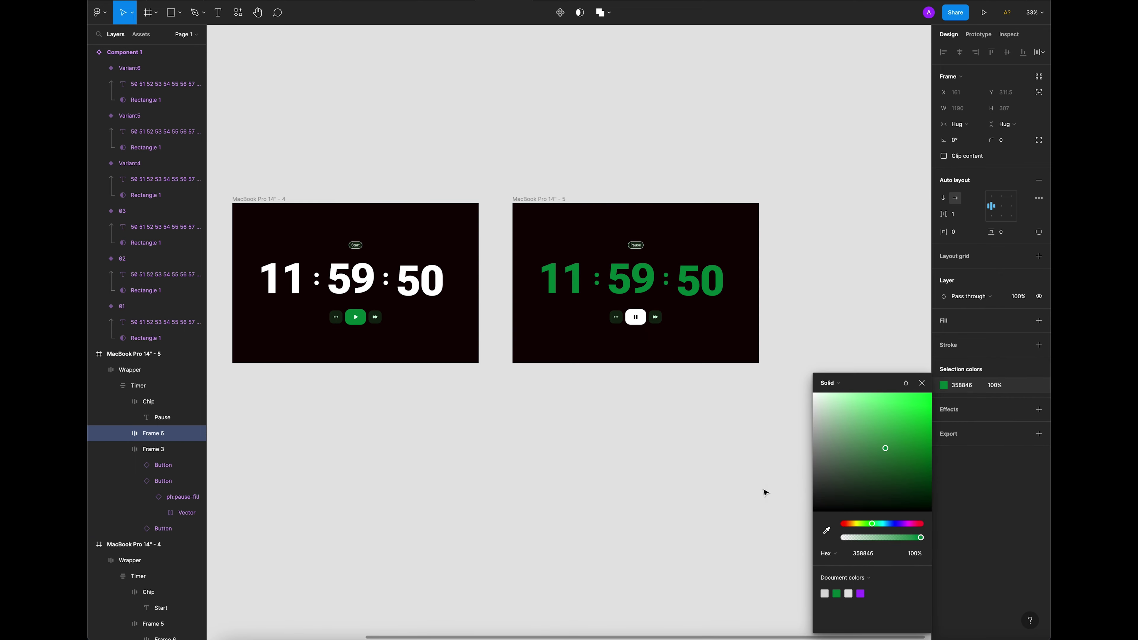
left_click(762, 493)
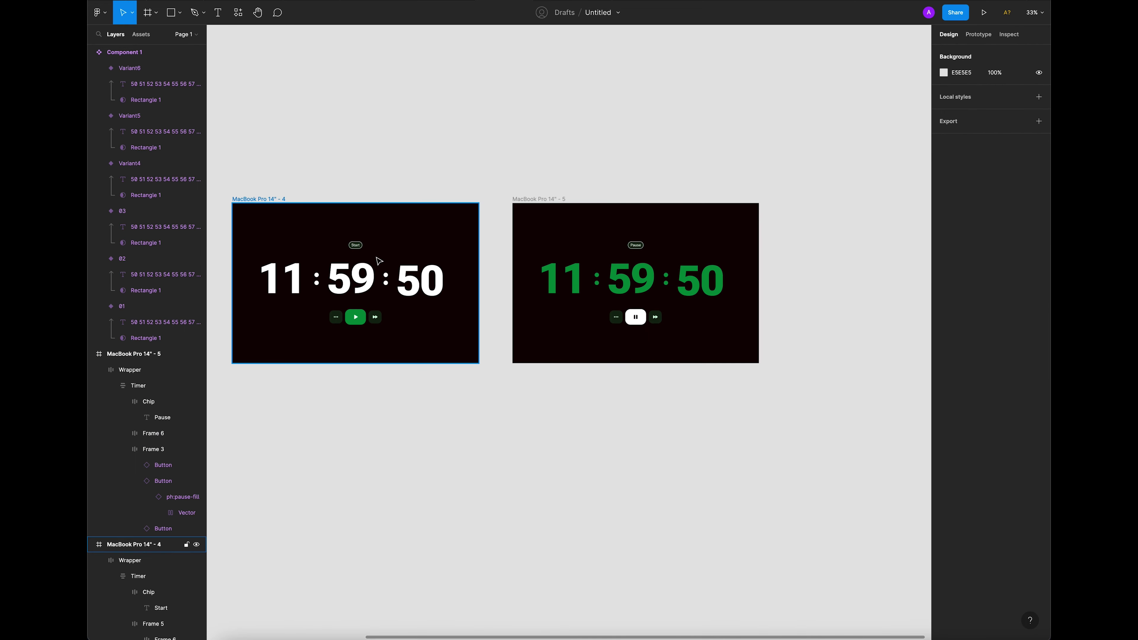
scroll(461, 278, "up", 5)
scroll(493, 287, "down", 5)
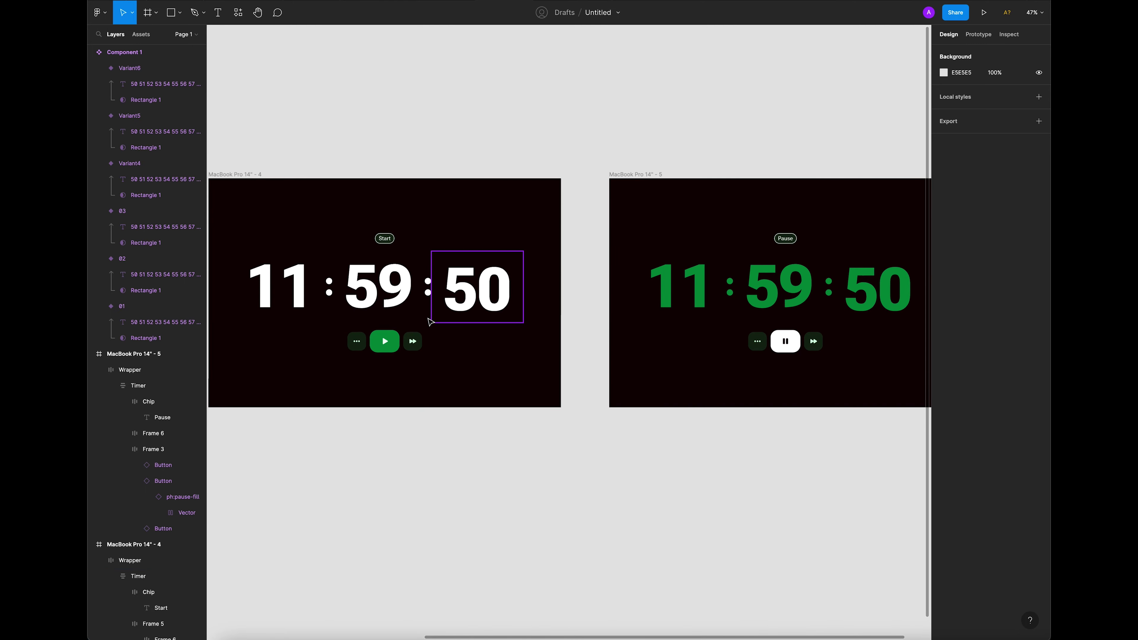
left_click(295, 210)
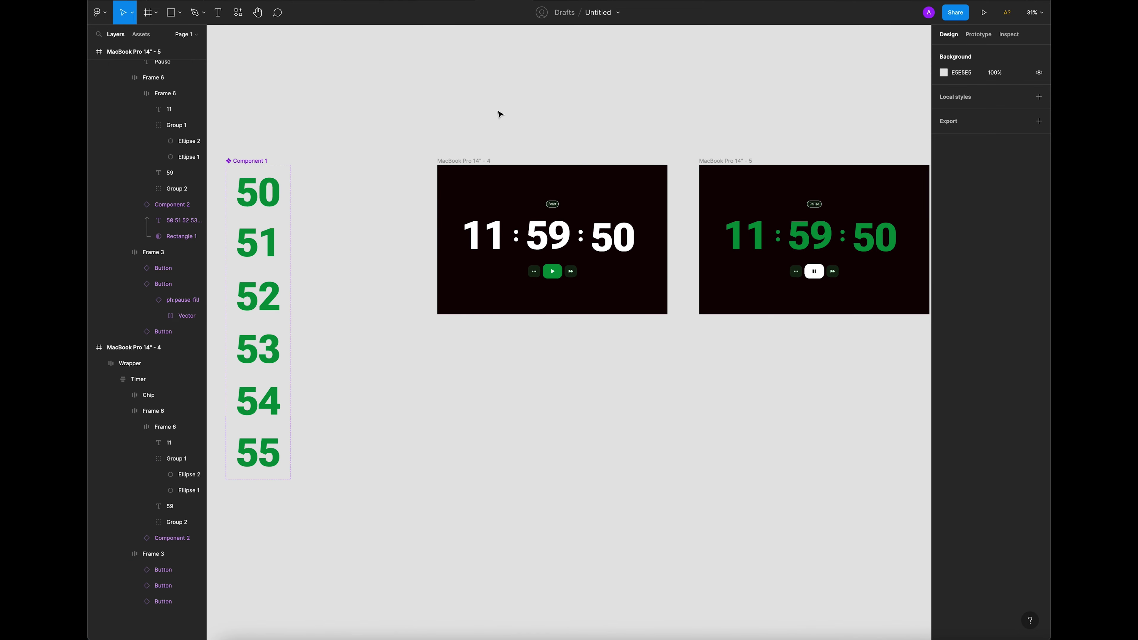
scroll(501, 114, "down", 3)
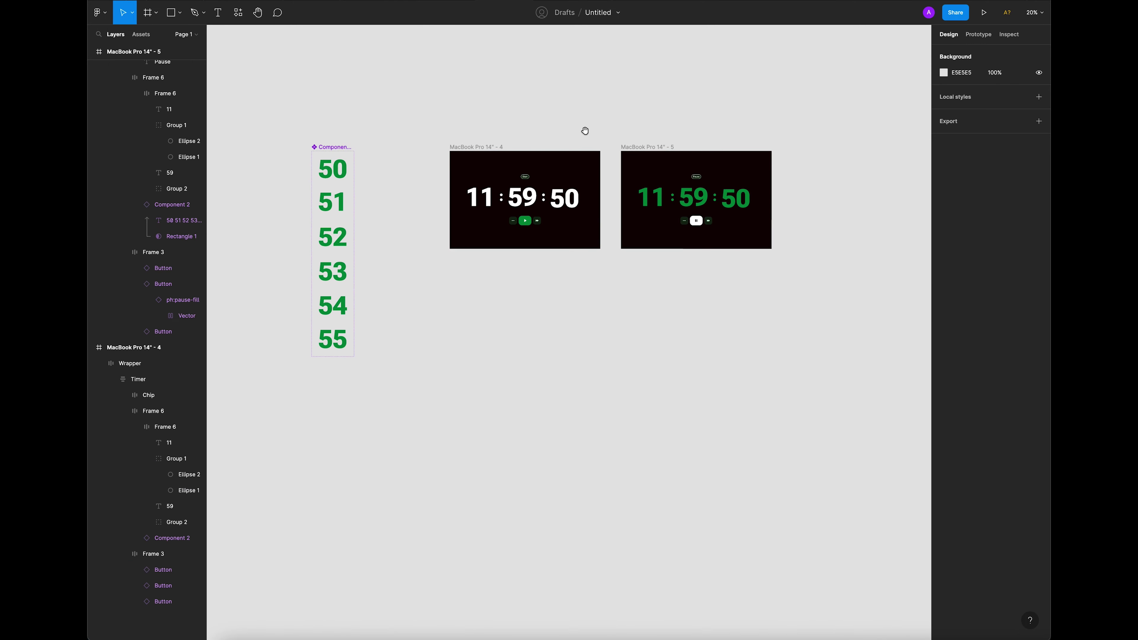
scroll(511, 116, "up", 3)
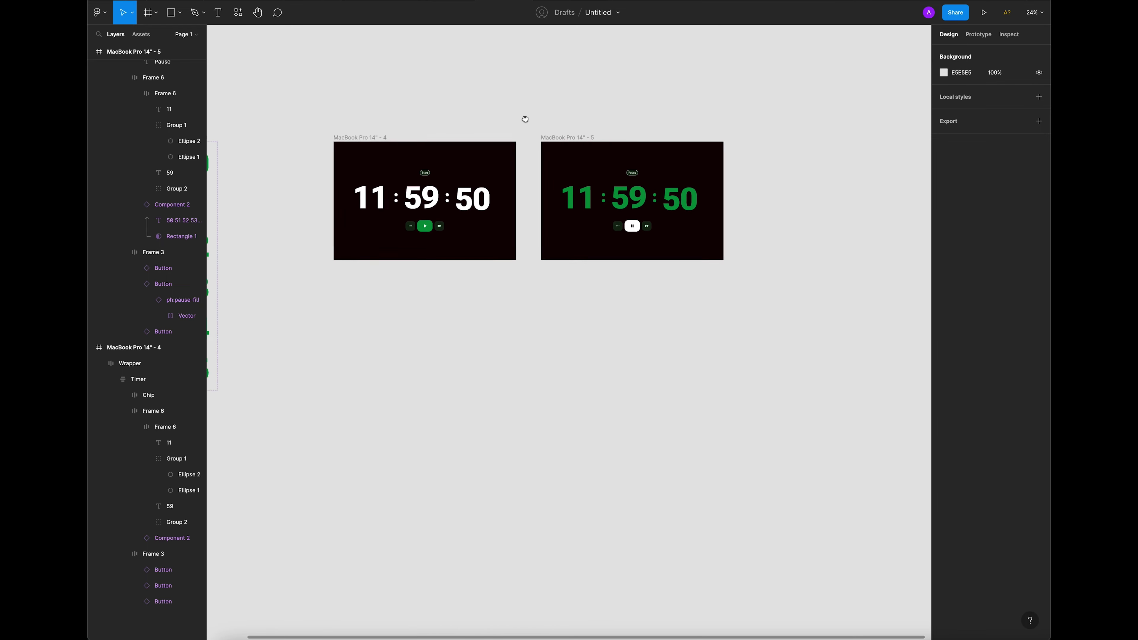
scroll(592, 112, "up", 1)
mouse_move(596, 110)
left_mouse_down()
mouse_move(618, 107)
mouse_move(600, 102)
left_mouse_up()
scroll(615, 106, "up", 2)
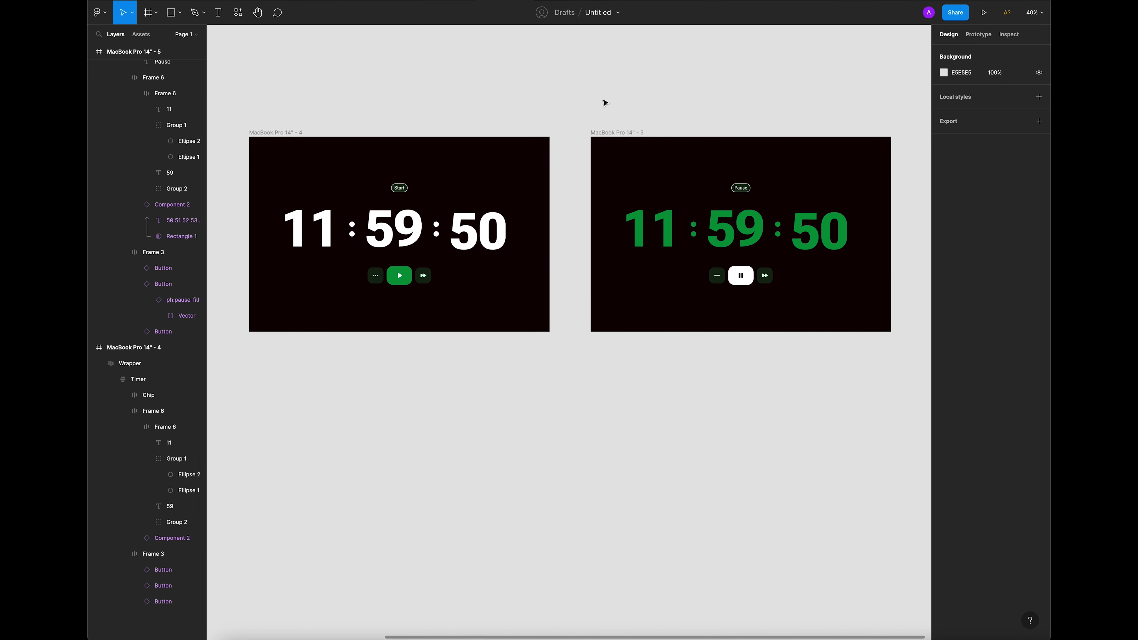
Place an instance of Component 1's 50 variant on the empty canvas below the Start frame.
left_click_drag(662, 95, 656, 93)
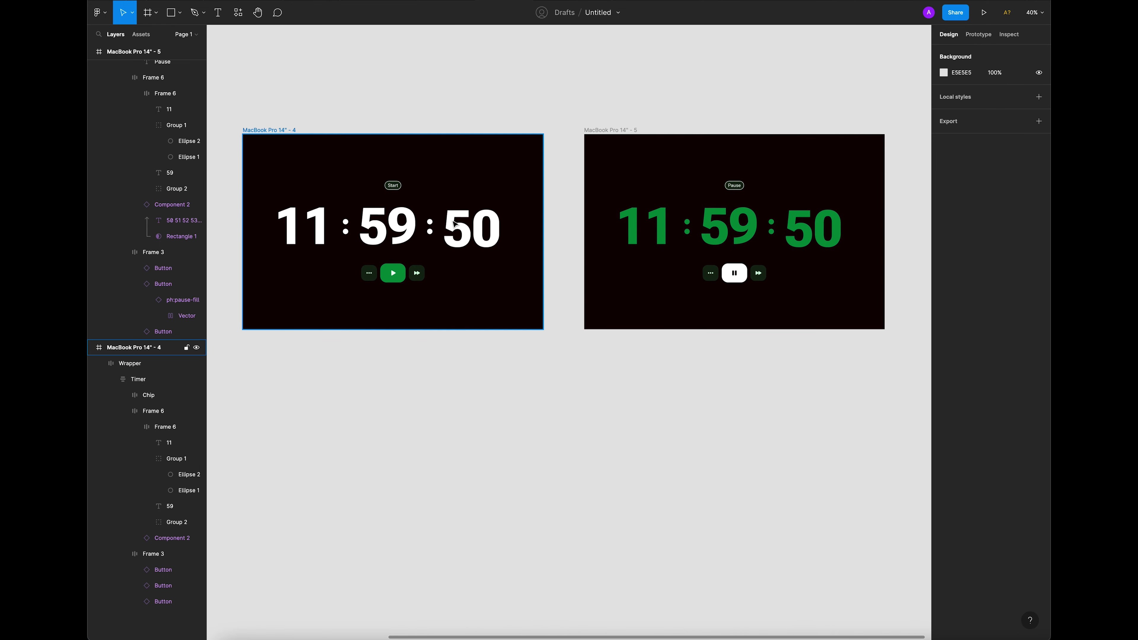
scroll(545, 231, "down", 3)
scroll(440, 328, "left", 1)
scroll(439, 328, "down", 1)
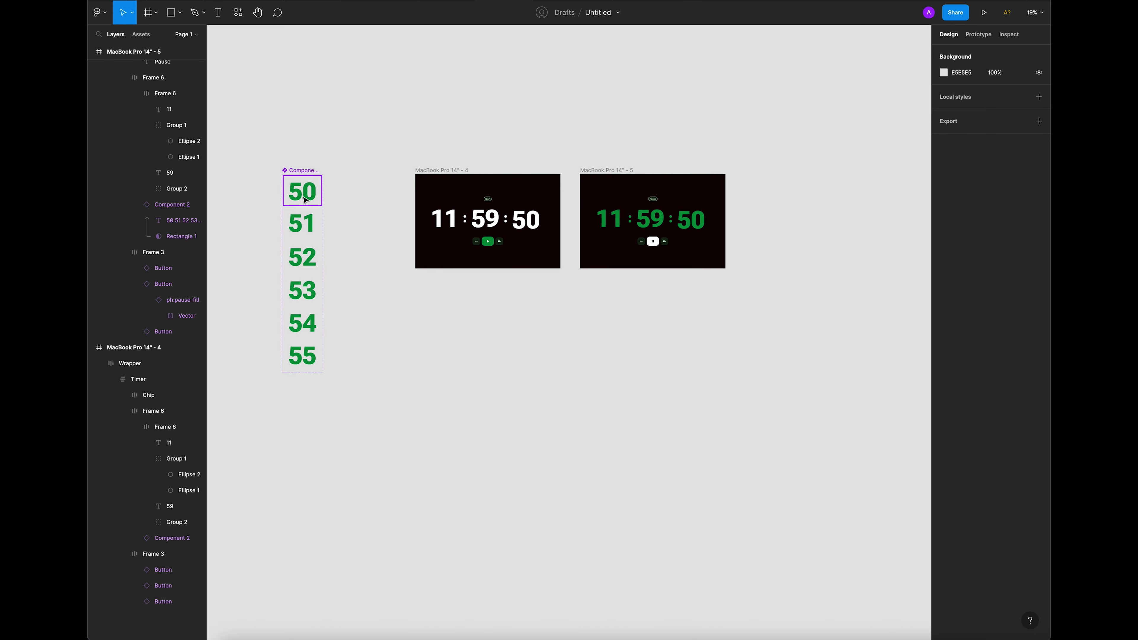
left_click_drag(302, 192, 499, 290)
left_click(580, 321)
scroll(538, 297, "up", 5)
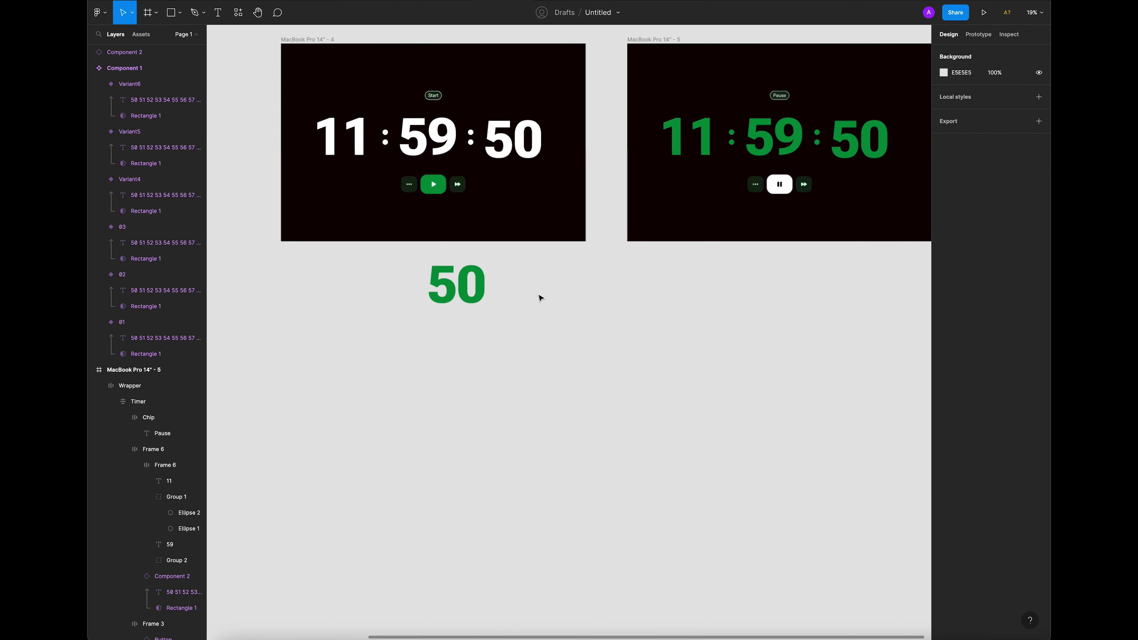
left_click_drag(444, 332, 492, 401)
Duplicate the Start frame's white digits row onto the empty canvas below the frame.
left_click(487, 195)
double_click(487, 195)
double_click(487, 195)
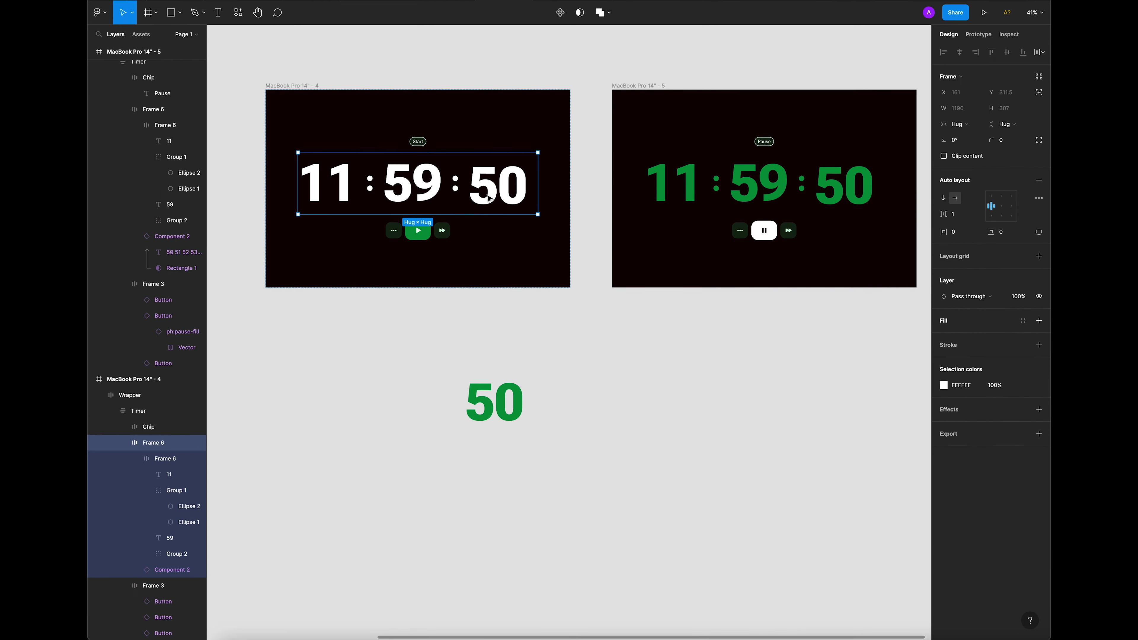
scroll(489, 192, "down", 2)
left_click_drag(490, 192, 596, 366)
Insert the green 50 instance into the copied digits row and delete the row's old white 50.
left_click(536, 455)
scroll(529, 362, "up", 4)
left_click_drag(666, 354, 490, 335)
left_click(632, 328)
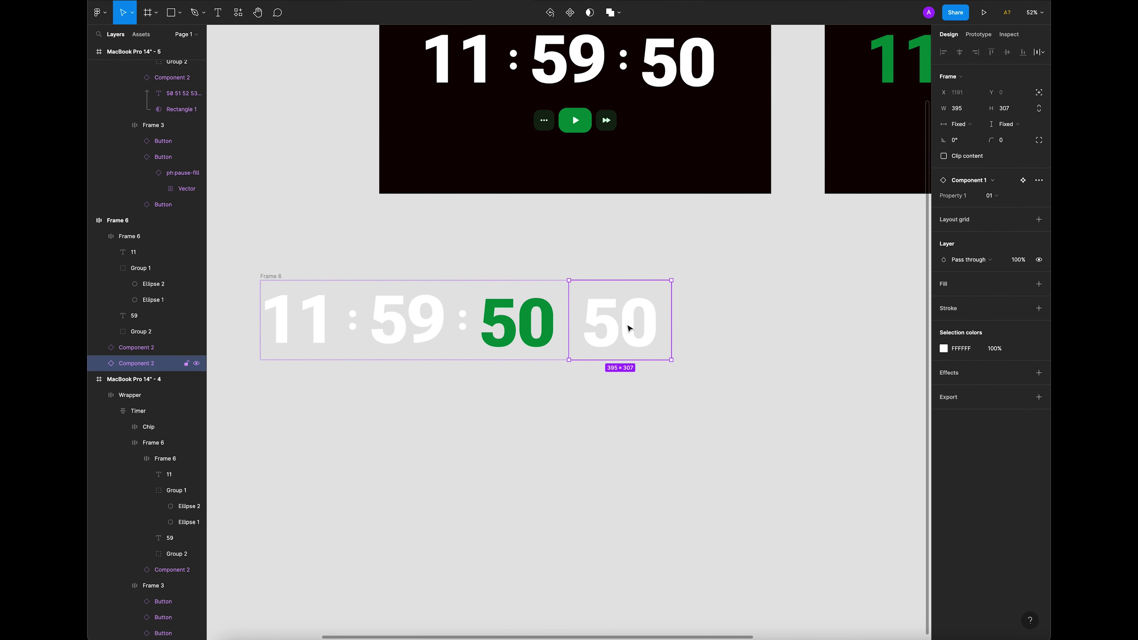
key("Delete")
Recolor the inserted 50 instance to white, FFFFFF.
left_click(520, 321)
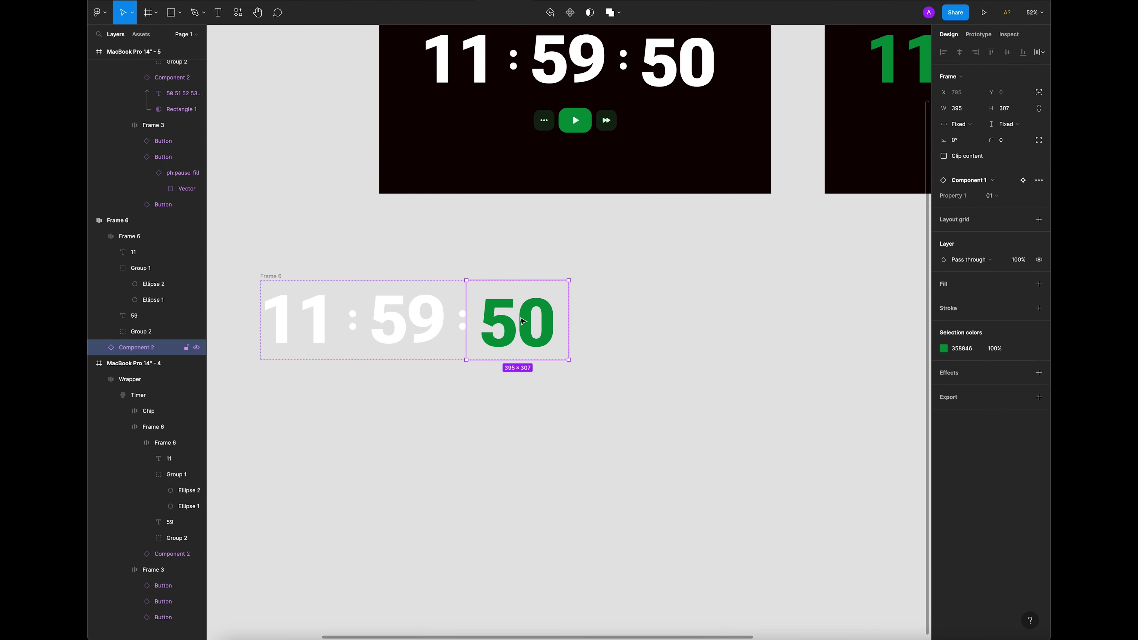
left_click(944, 349)
left_click_drag(885, 416, 645, 264)
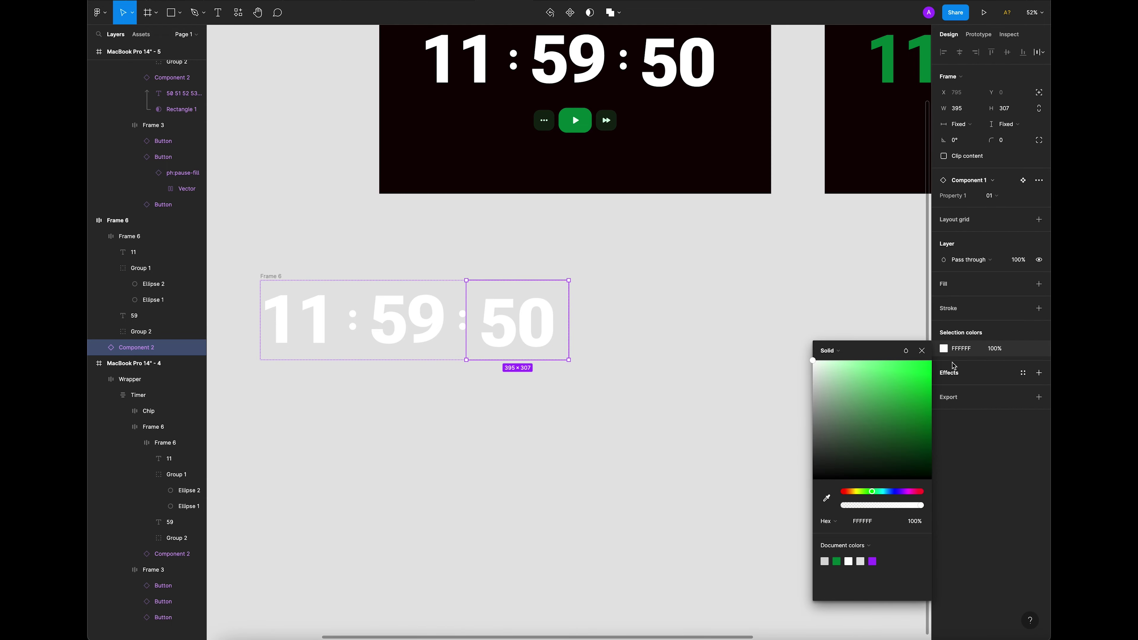
left_click(922, 351)
left_click(586, 317)
Move the rebuilt white digits row into the Start frame and delete the frame's old digits row.
scroll(587, 317, "down", 3)
scroll(665, 295, "up", 1)
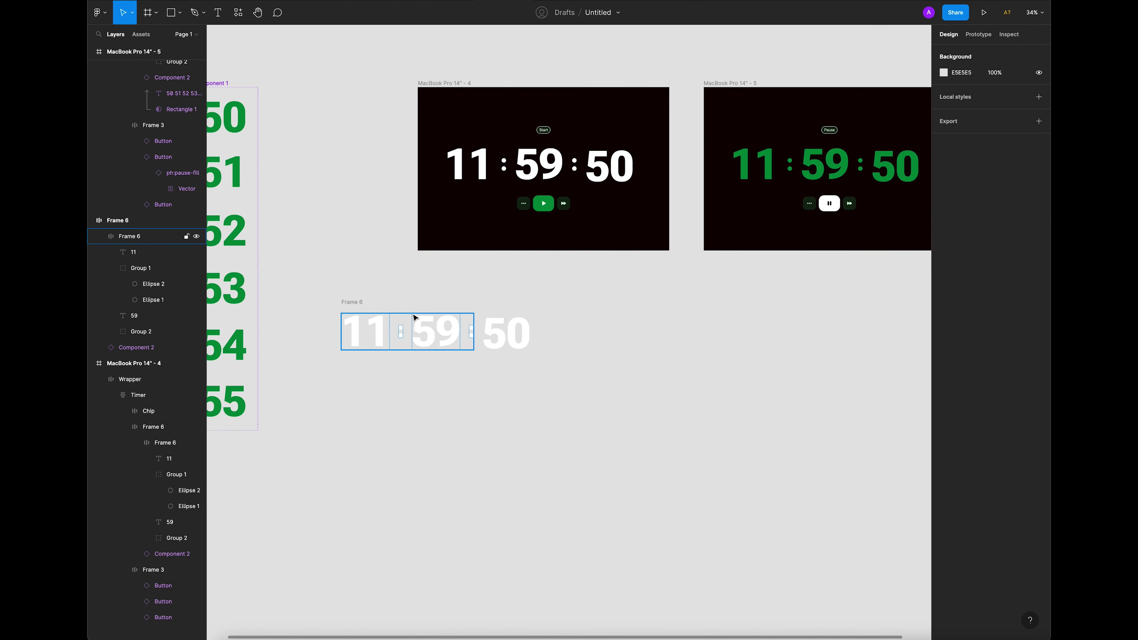
left_click_drag(358, 306, 487, 187)
left_click(609, 142)
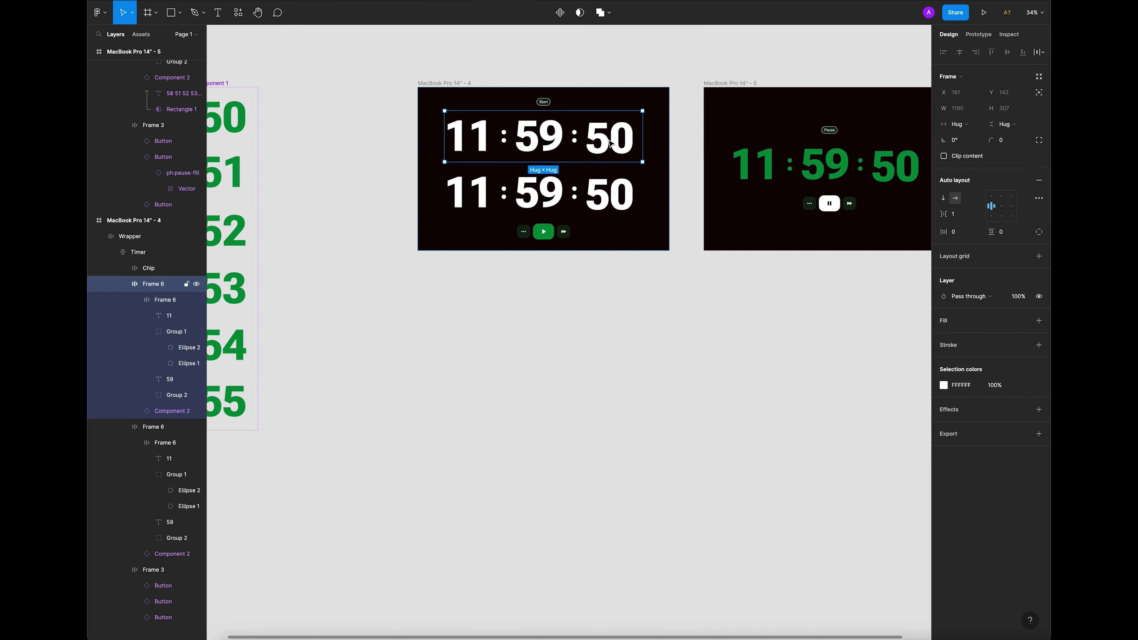
key("Delete")
scroll(565, 300, "down", 2)
scroll(630, 289, "up", 4)
left_click_drag(680, 305, 636, 338)
scroll(646, 333, "down", 1)
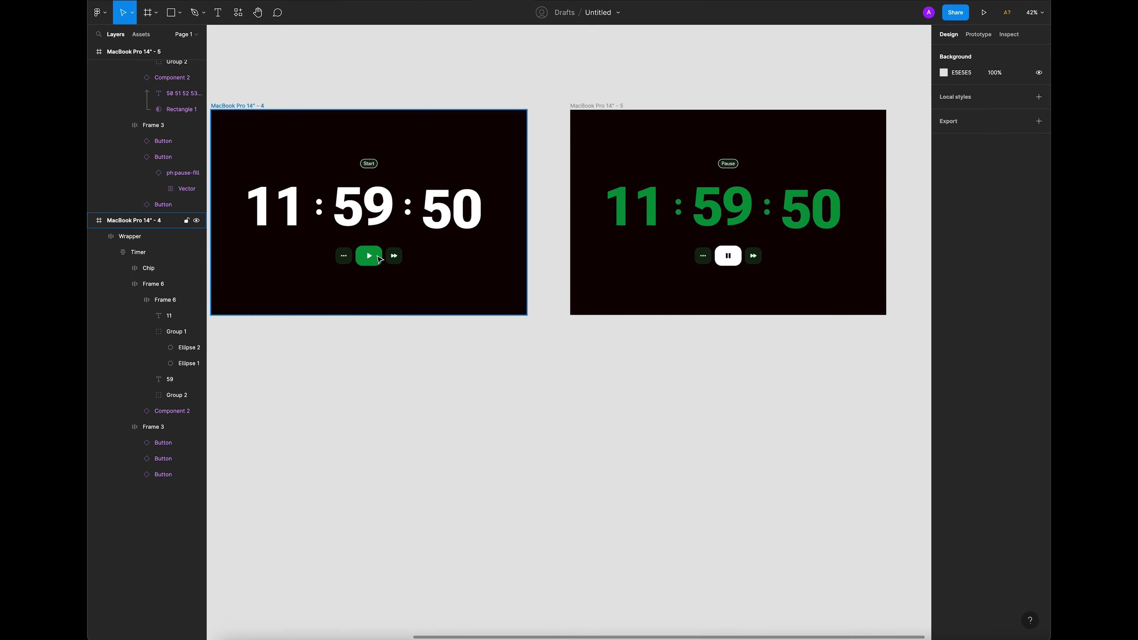
scroll(562, 369, "down", 2, "ctrl")
scroll(417, 107, "up", 1)
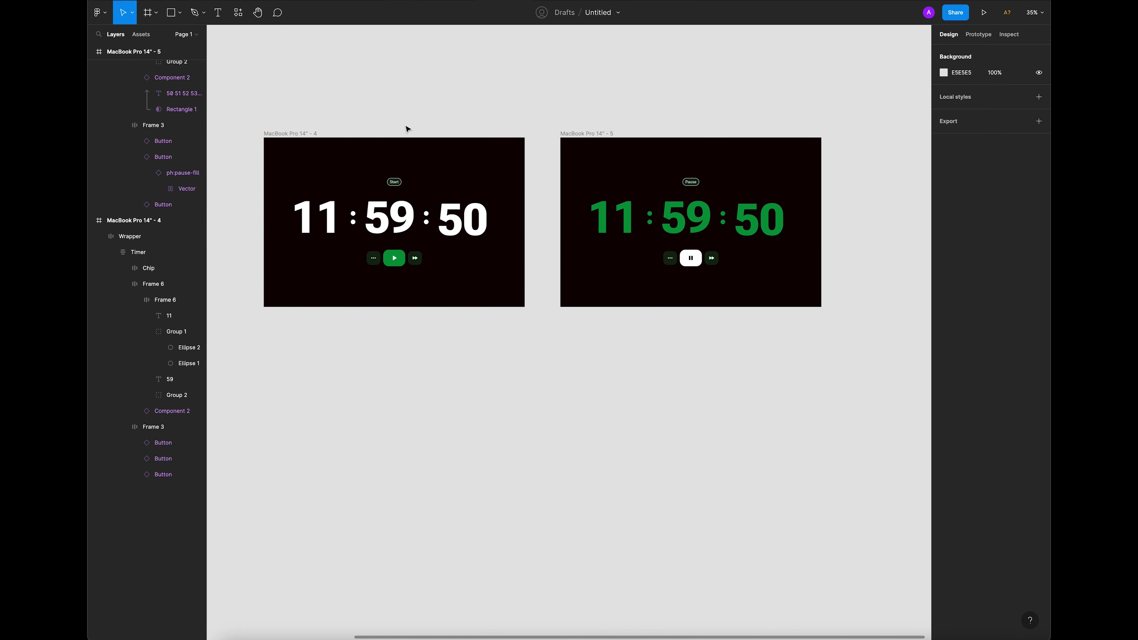
scroll(530, 88, "down", 1)
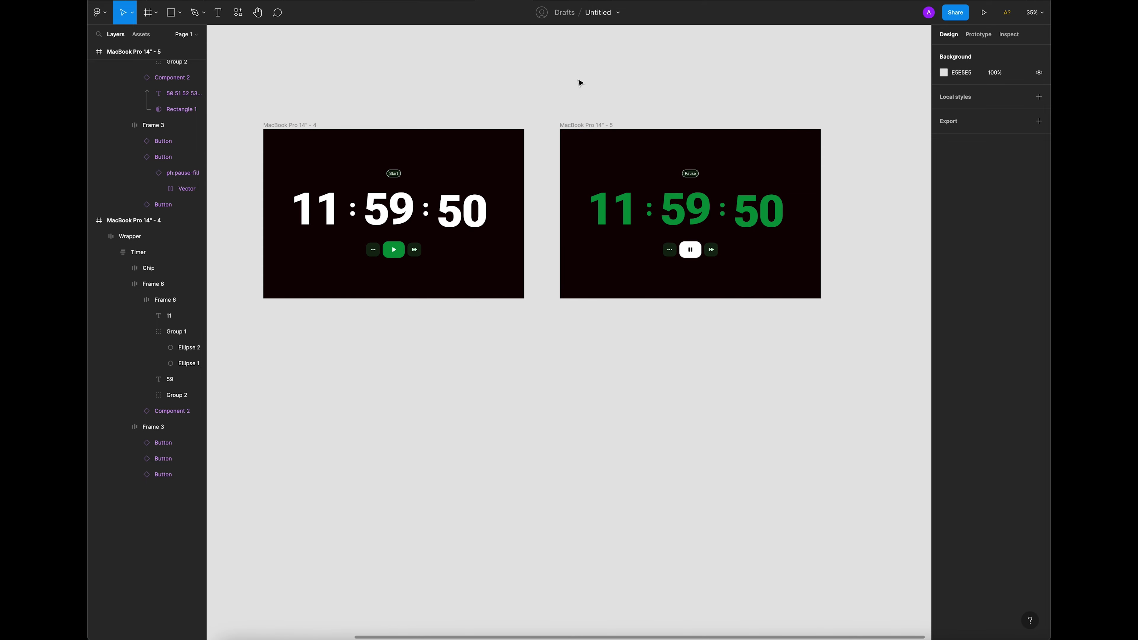
scroll(440, 94, "up", 1, "ctrl")
scroll(501, 101, "down", 1)
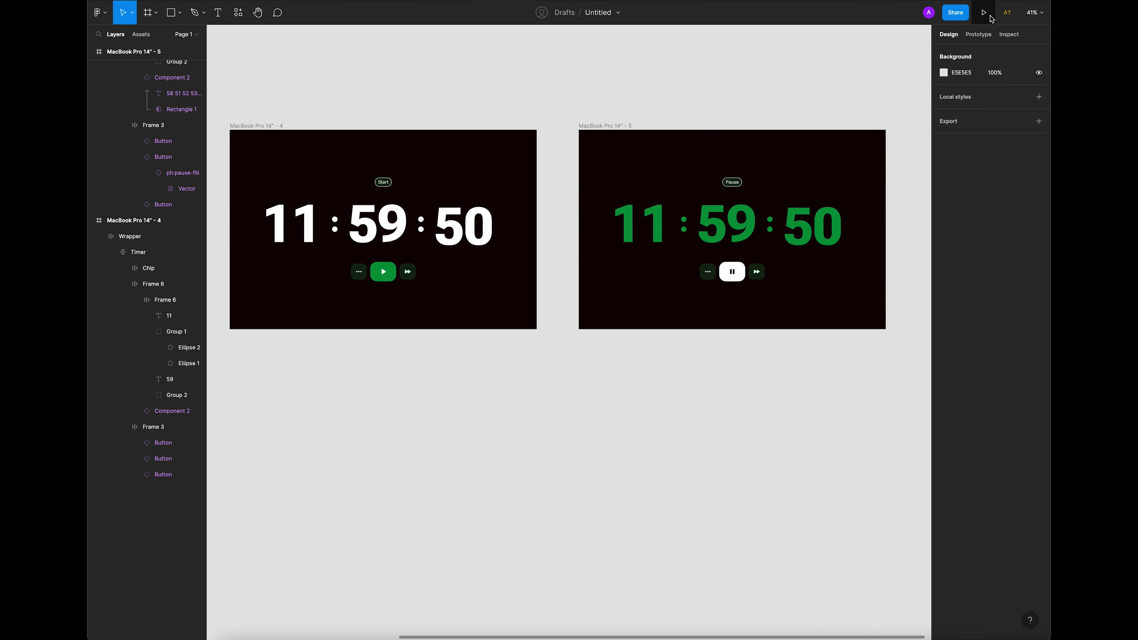
Delete the existing prototype connection from the Start frame to the Pause frame.
left_click(978, 34)
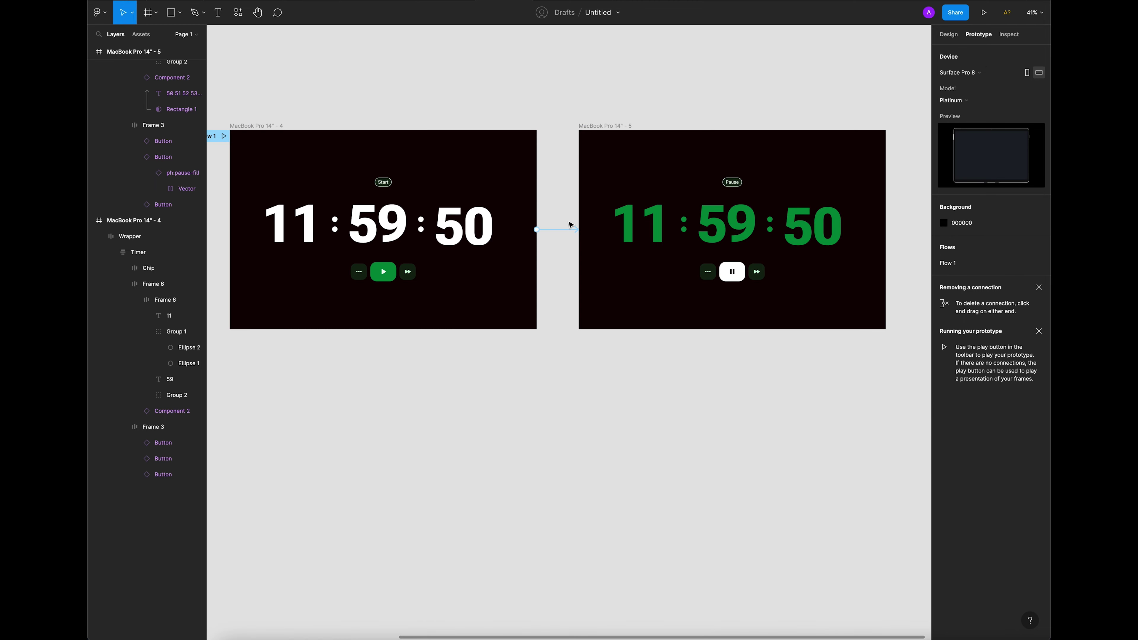
left_click(561, 230)
key("BackSpace")
left_click(561, 121)
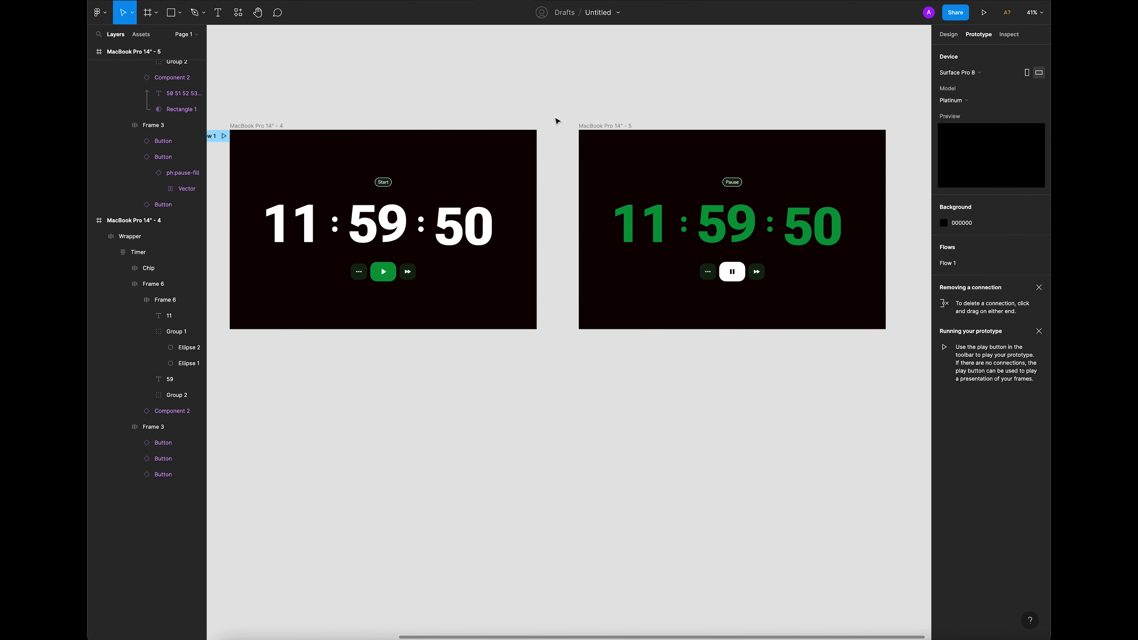
Remove the Flow 1 starting point from the Start frame.
left_click_drag(294, 110, 306, 109)
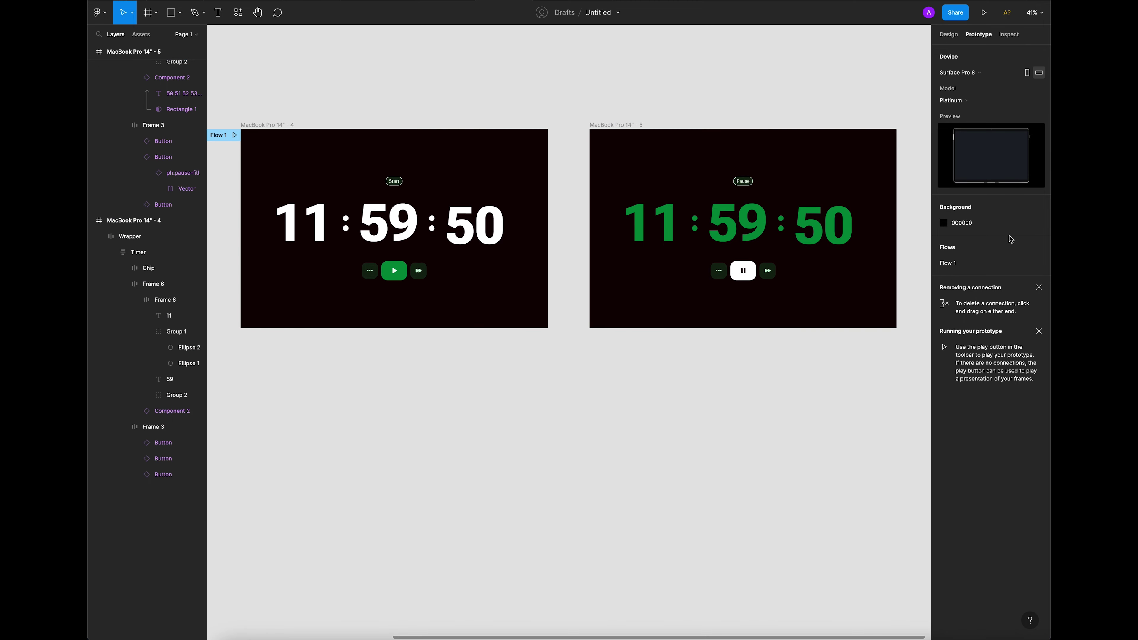
left_click(1012, 264)
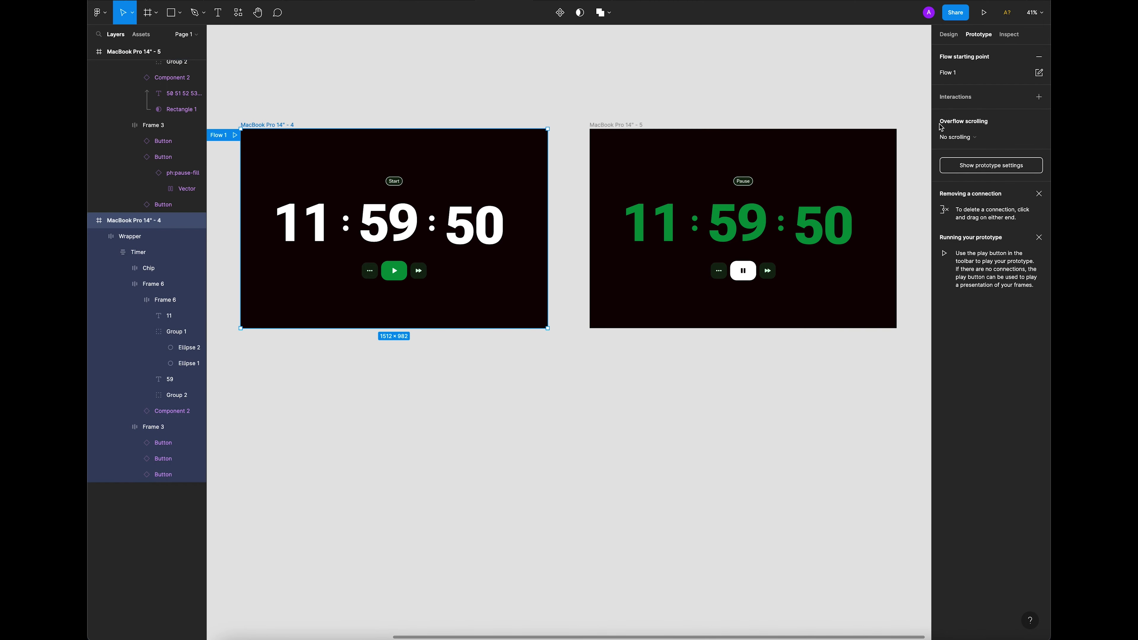
left_click(558, 111)
scroll(532, 108, "down", 2)
scroll(532, 108, "up", 2)
left_click_drag(554, 90, 553, 87)
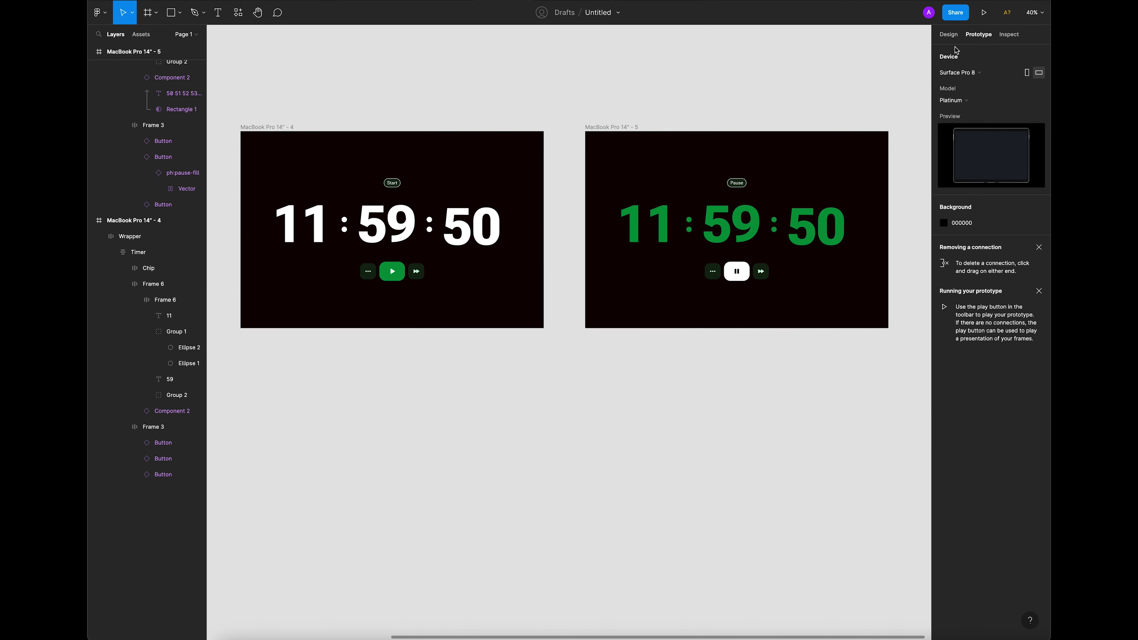
Connect the Start frame to the Pause frame with an On tap, Navigate to interaction.
left_click(283, 128)
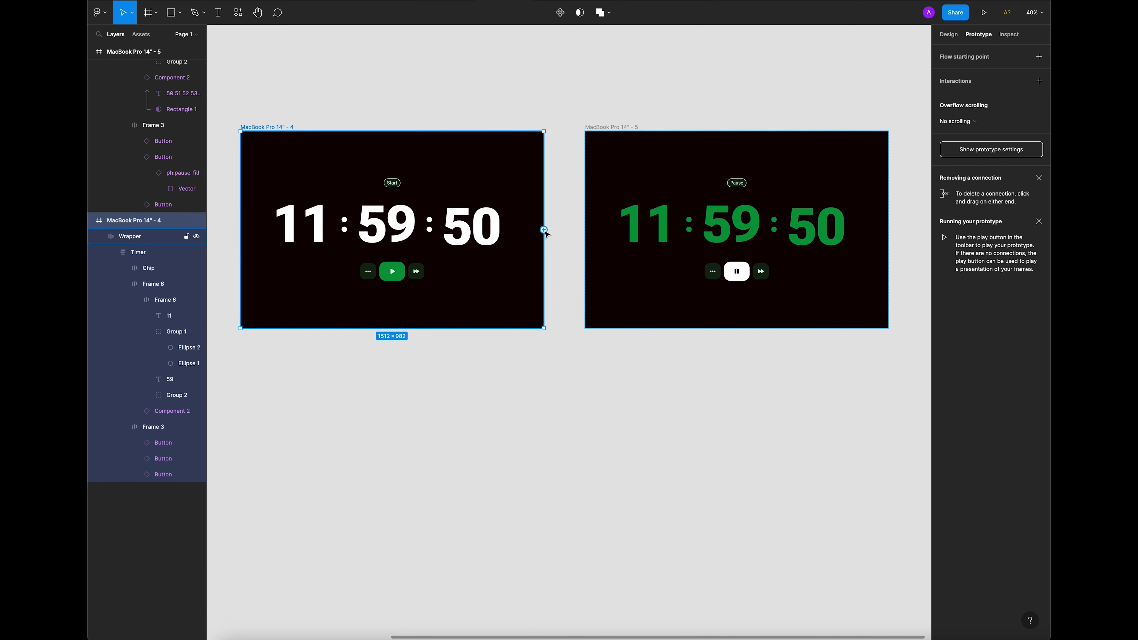
left_click_drag(544, 230, 592, 236)
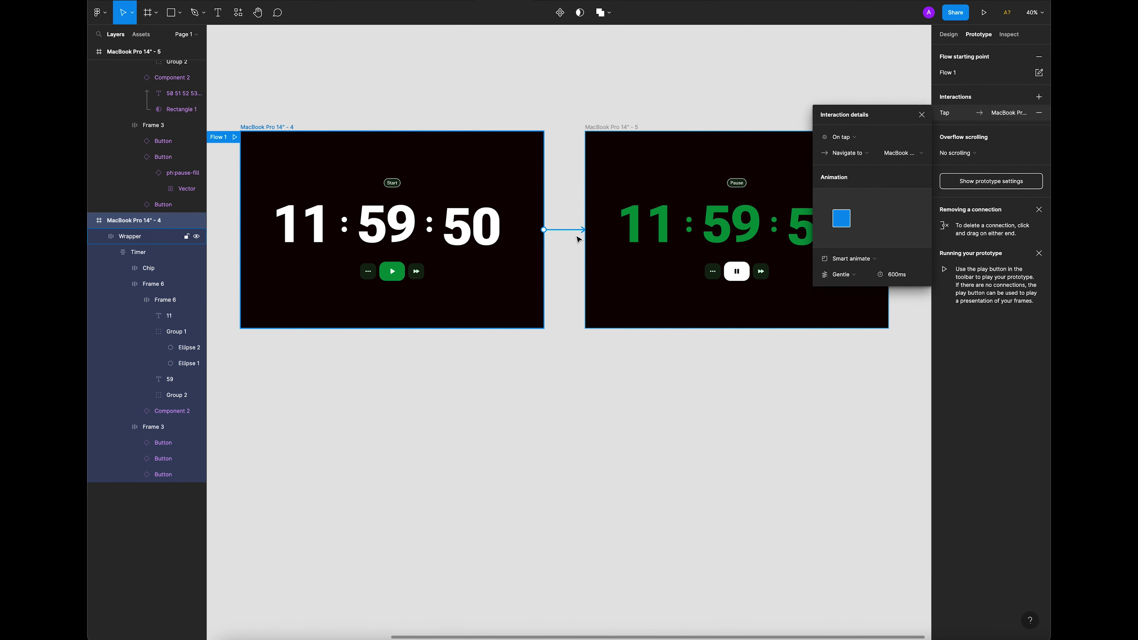
left_click(852, 140)
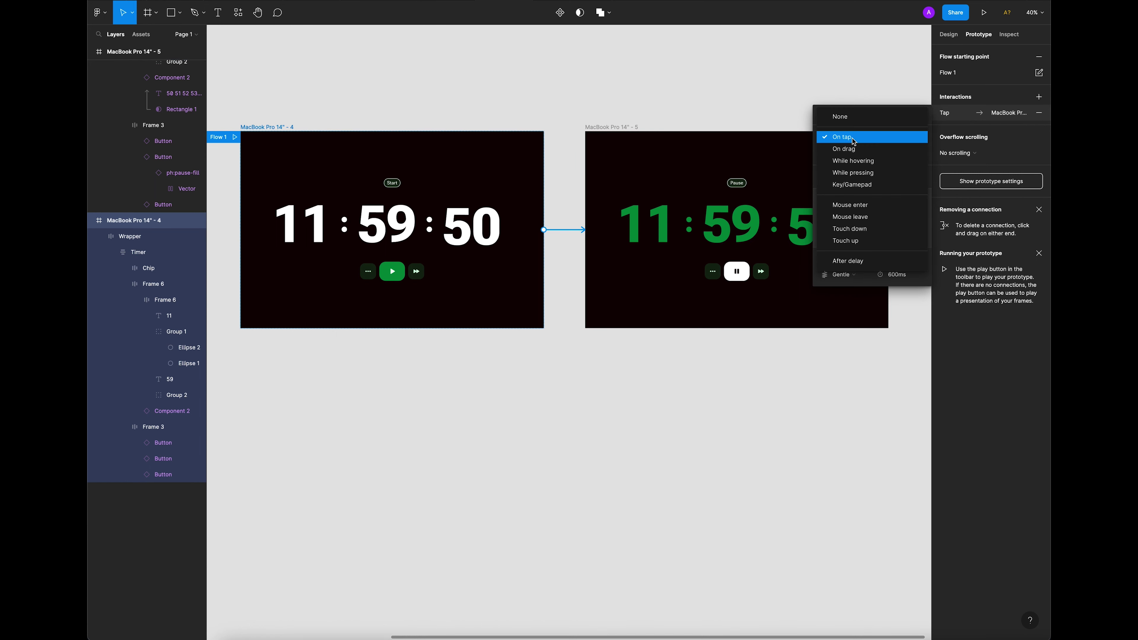
left_click(857, 141)
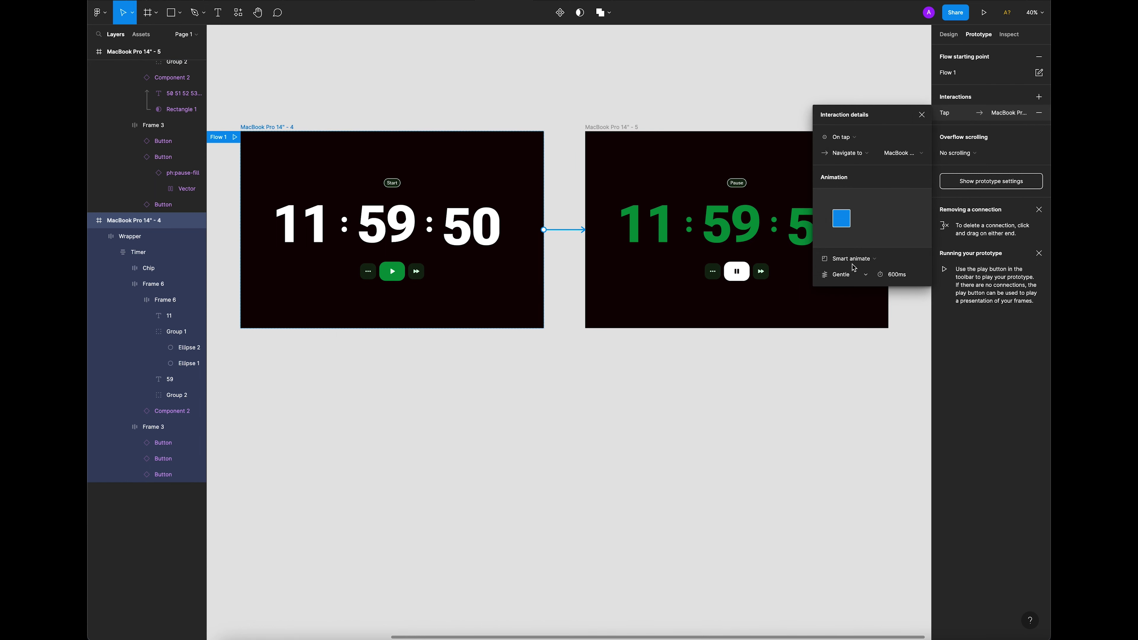
Set the connection's Smart animate easing to Ease in and out with a 5 ms duration.
left_click(858, 275)
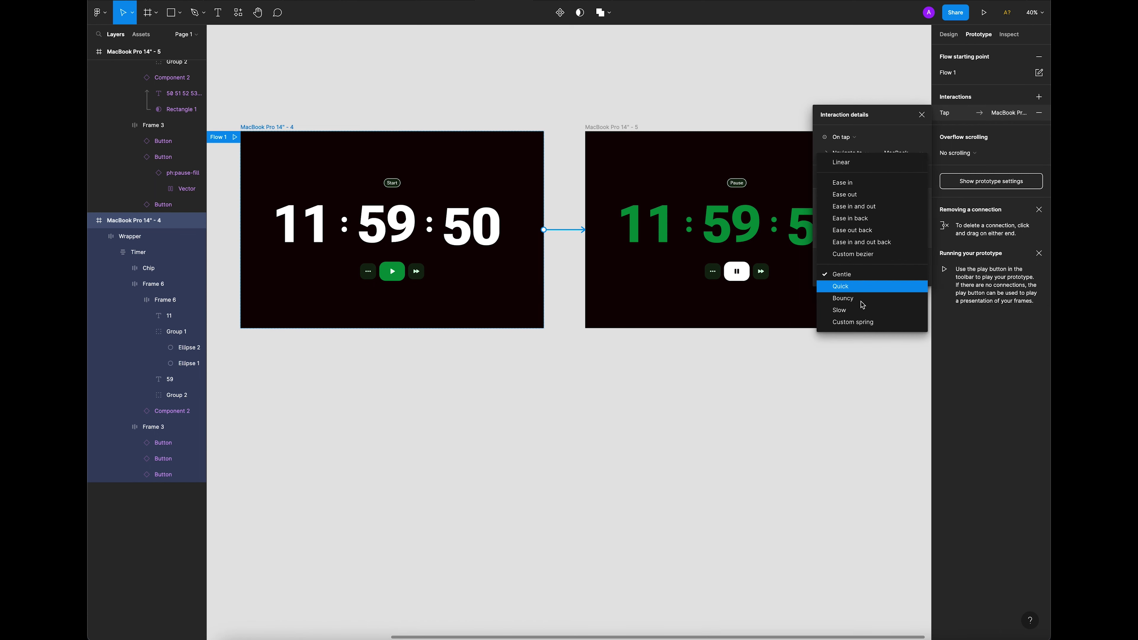
left_click(885, 213)
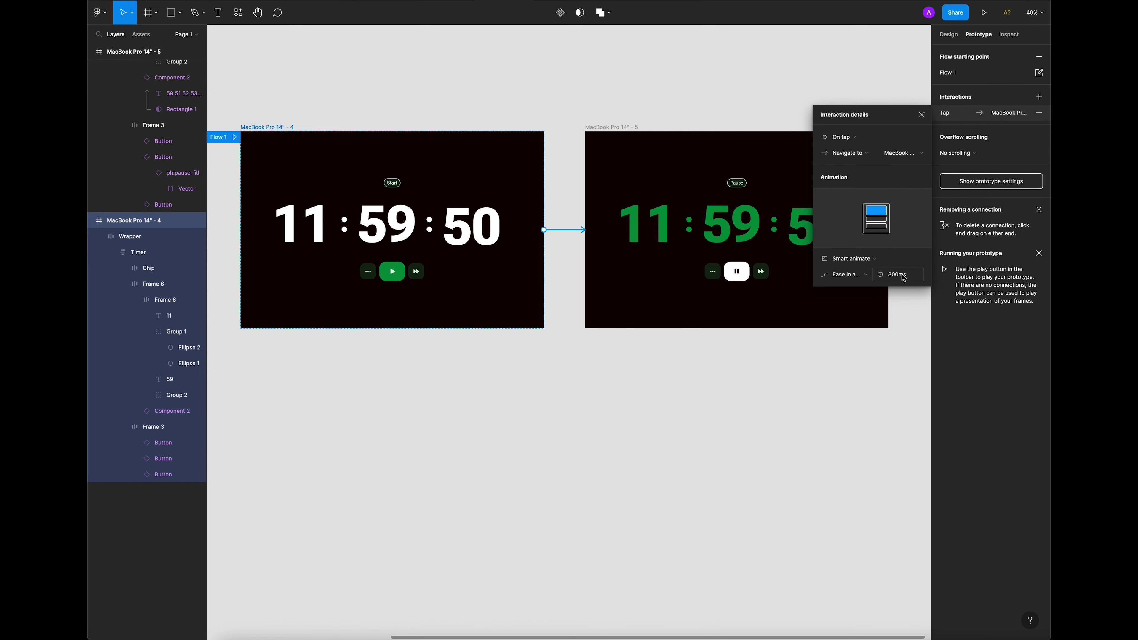
left_click(892, 276)
type("5")
key("Return")
left_click(922, 114)
left_click(689, 112)
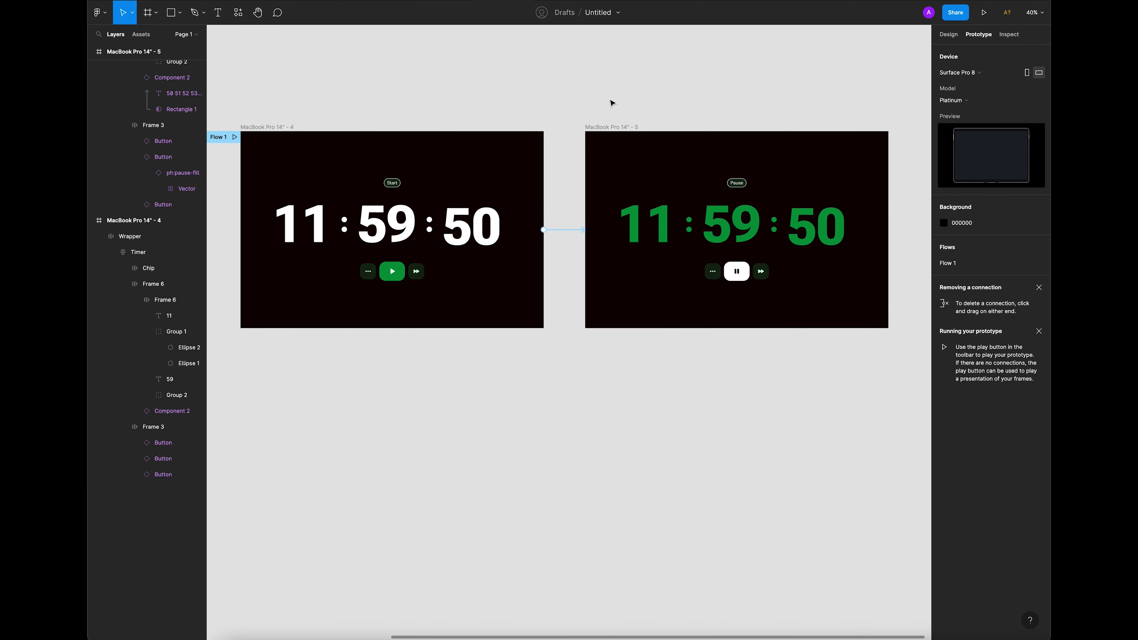
left_click_drag(567, 103, 595, 96)
scroll(582, 96, "down", 1)
scroll(582, 96, "right", 1)
scroll(537, 94, "down", 2)
left_click(399, 123)
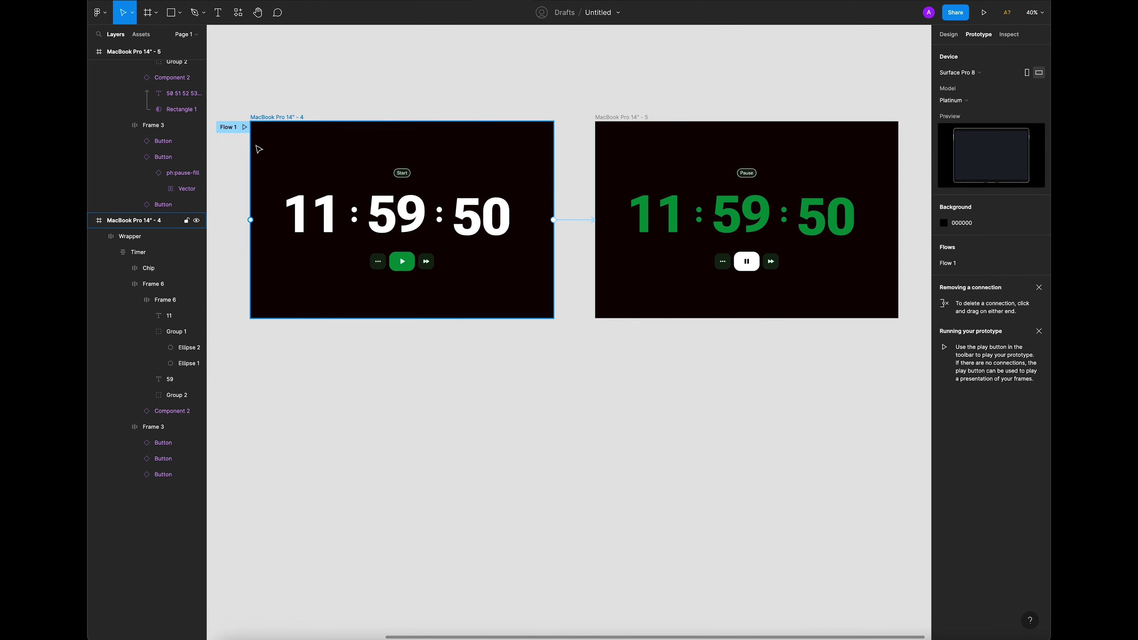
left_click(334, 123)
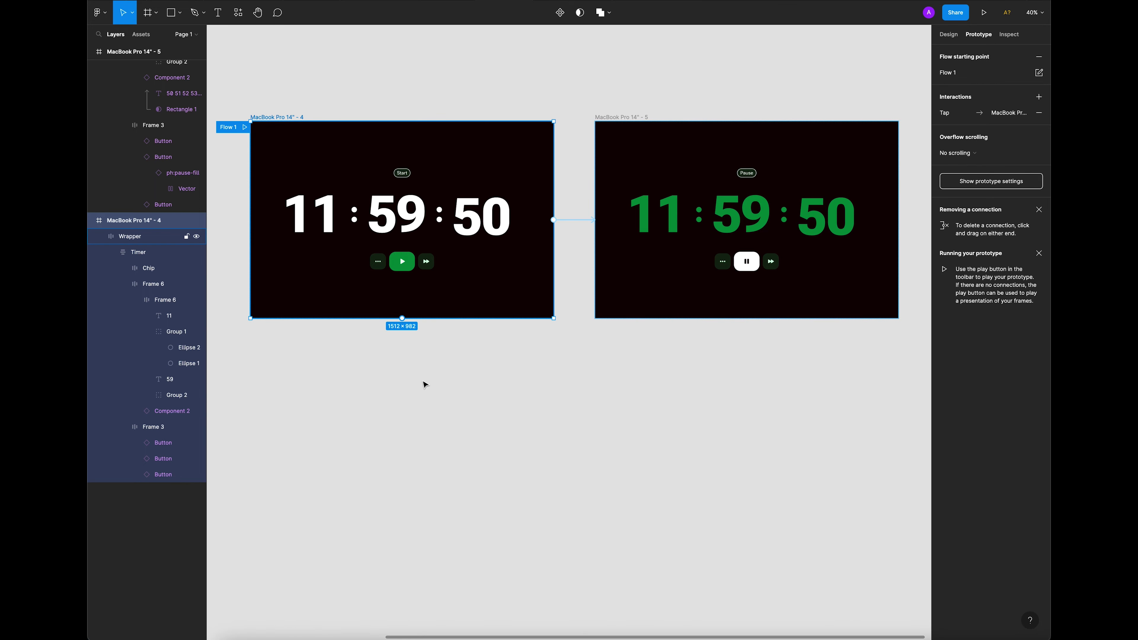
left_click(442, 381)
Review the After delay interaction between the 50 and 51 variants in Component 1.
scroll(442, 381, "left", 5)
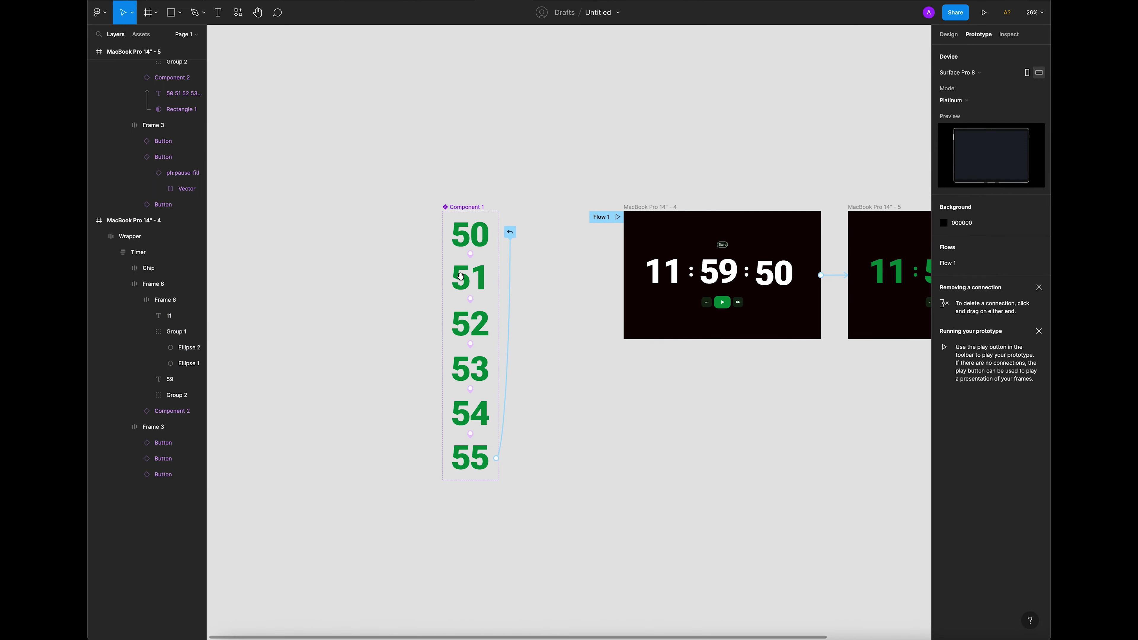
scroll(461, 232, "up", 5)
scroll(461, 232, "up", 10)
left_click(501, 344)
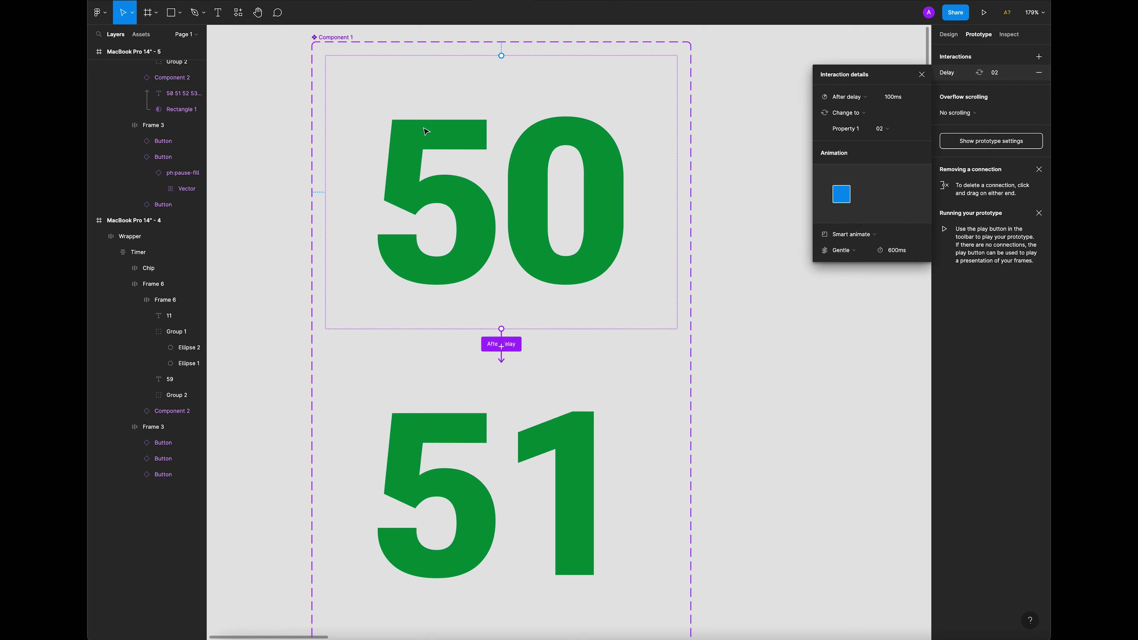
scroll(336, 156, "down", 10)
left_click(479, 230)
scroll(479, 230, "down", 2)
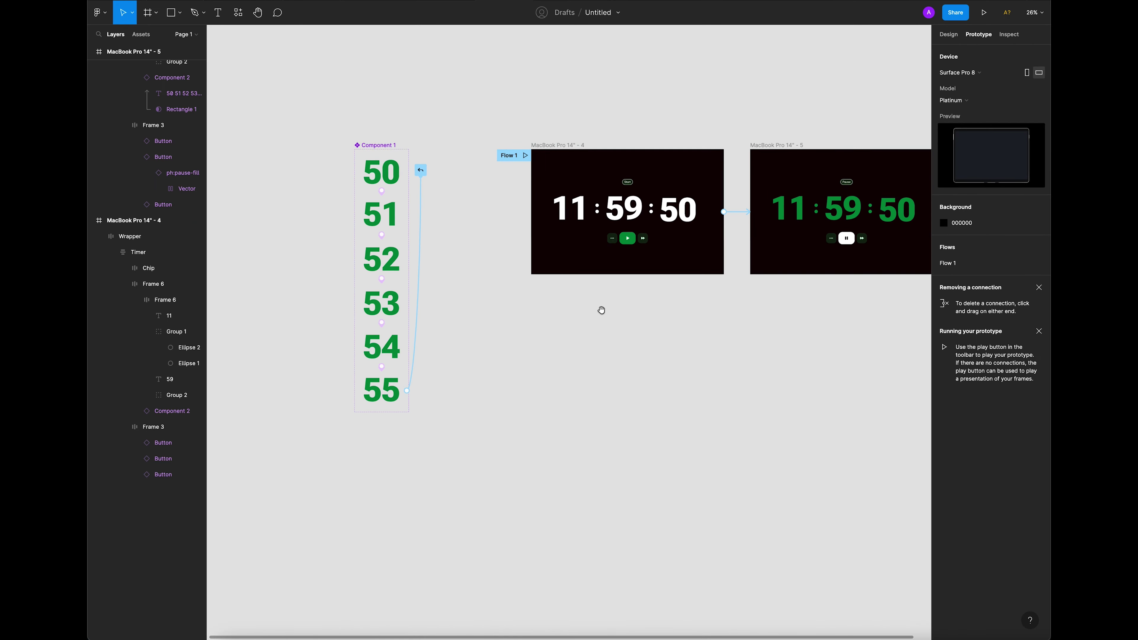
Detach the seconds component instance in the Start frame's digits row.
left_click_drag(612, 309, 486, 292)
scroll(562, 240, "up", 5)
left_click_drag(608, 262, 541, 280)
scroll(497, 196, "up", 3)
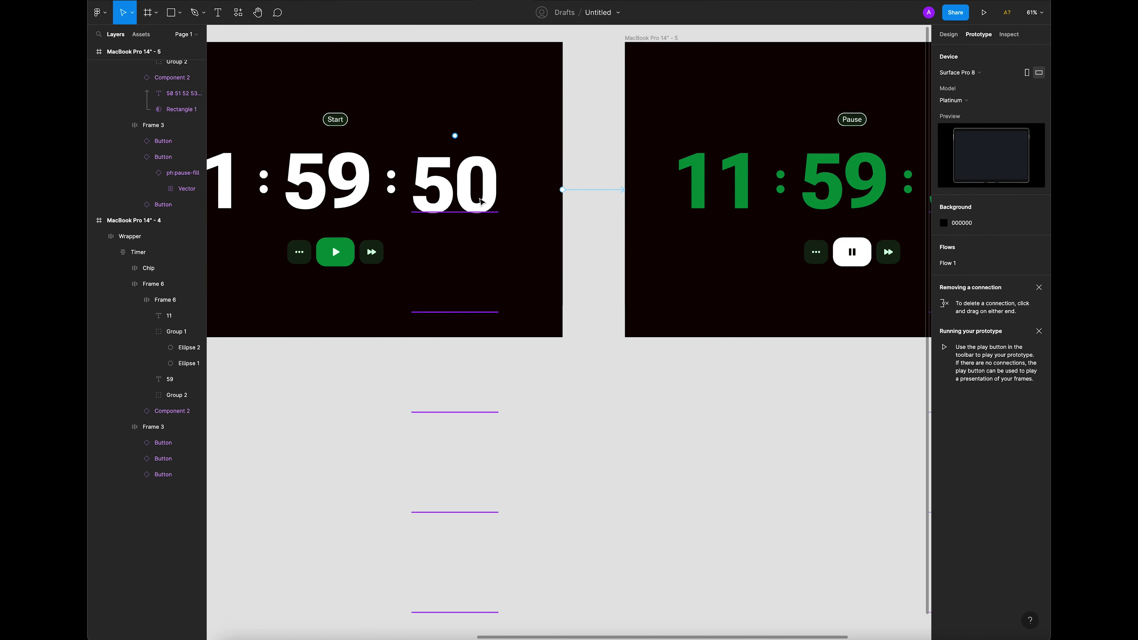
left_click_drag(498, 197, 649, 202)
scroll(611, 190, "up", 3)
left_click(612, 188)
double_click(612, 190)
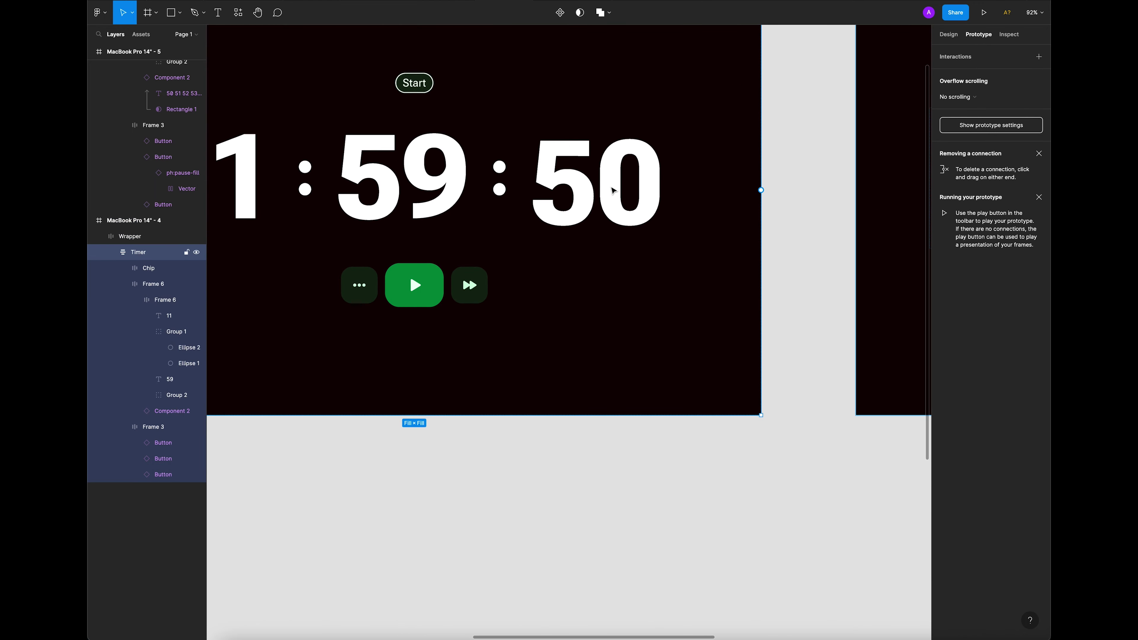
double_click(612, 190)
left_click(168, 412)
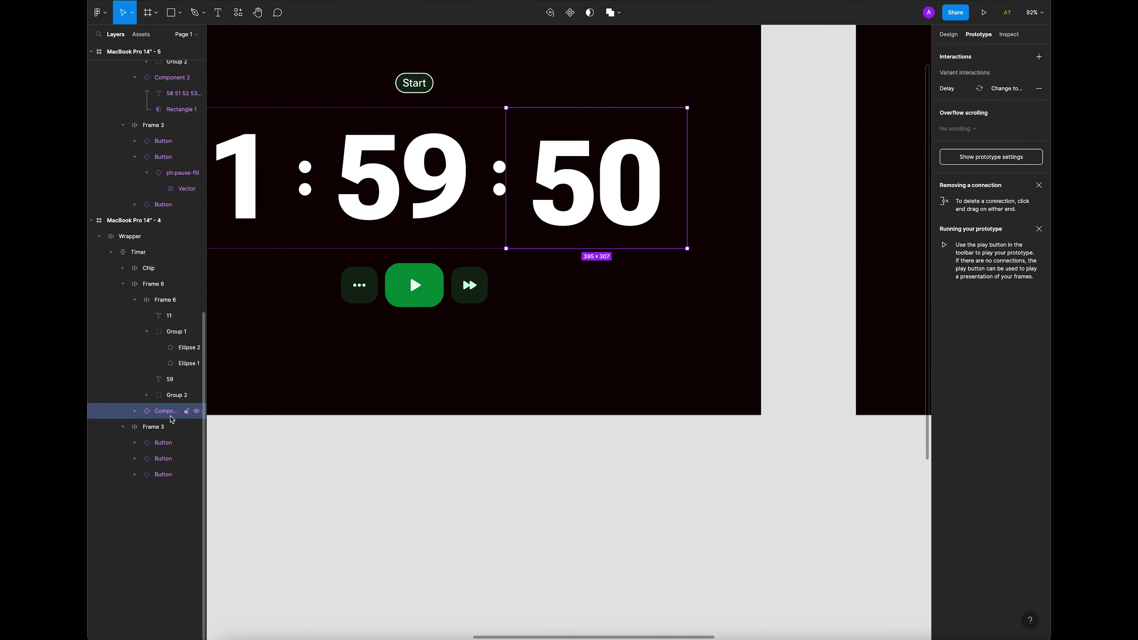
right_click(165, 418)
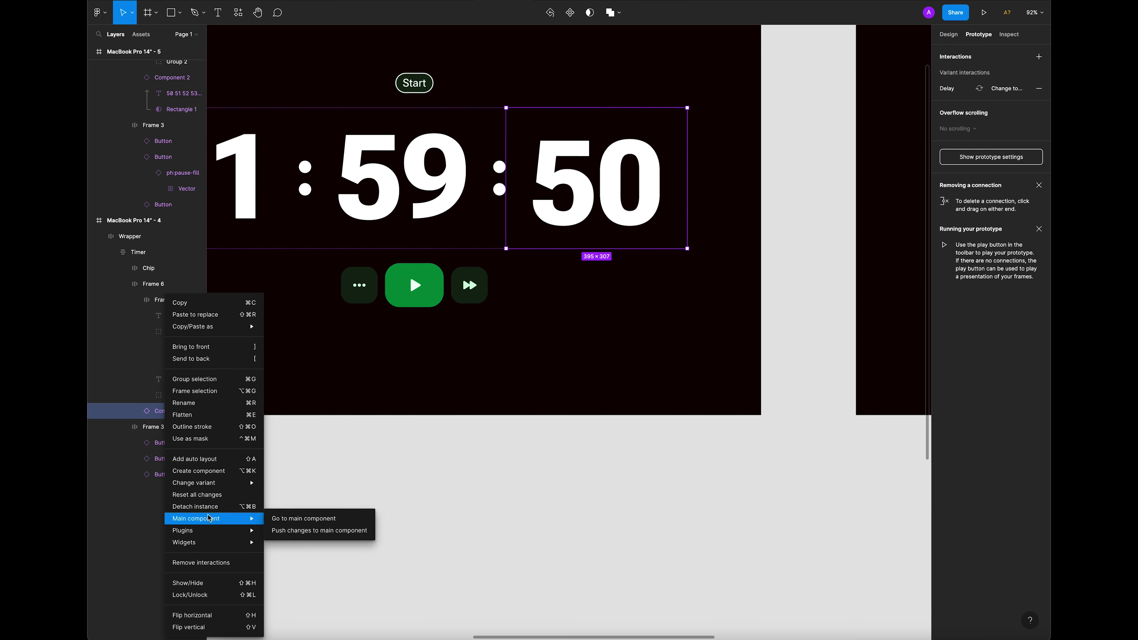
left_click(226, 511)
left_click(601, 445)
scroll(496, 351, "down", 10)
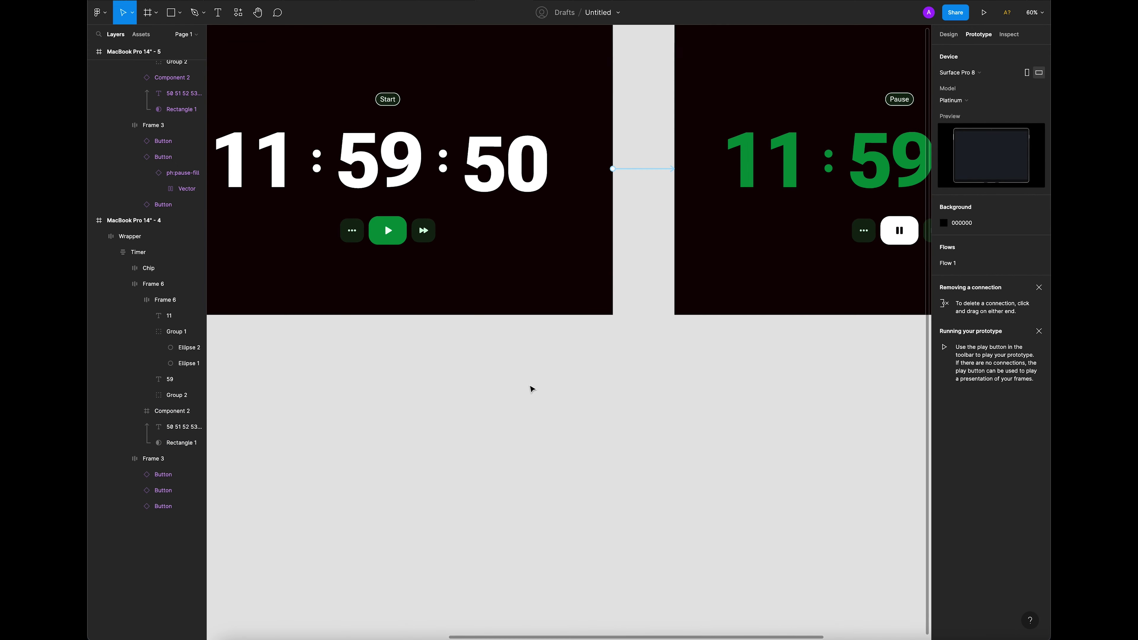
Switch to the running prototype preview and test the green play button on the Start frame.
scroll(543, 361, "up", 3)
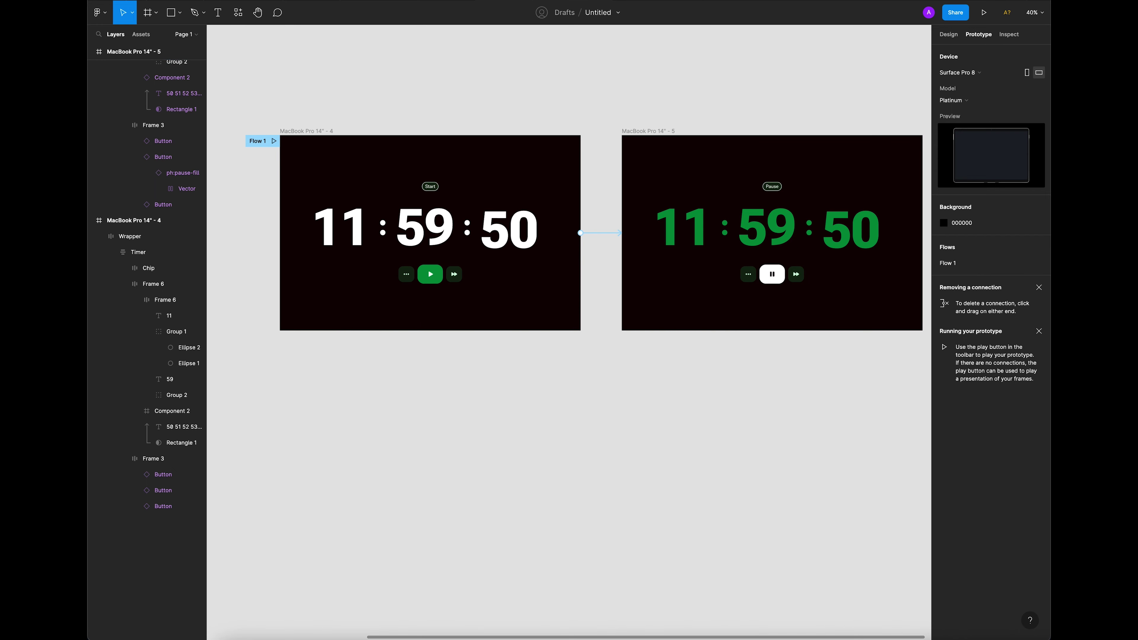
left_click(565, 1)
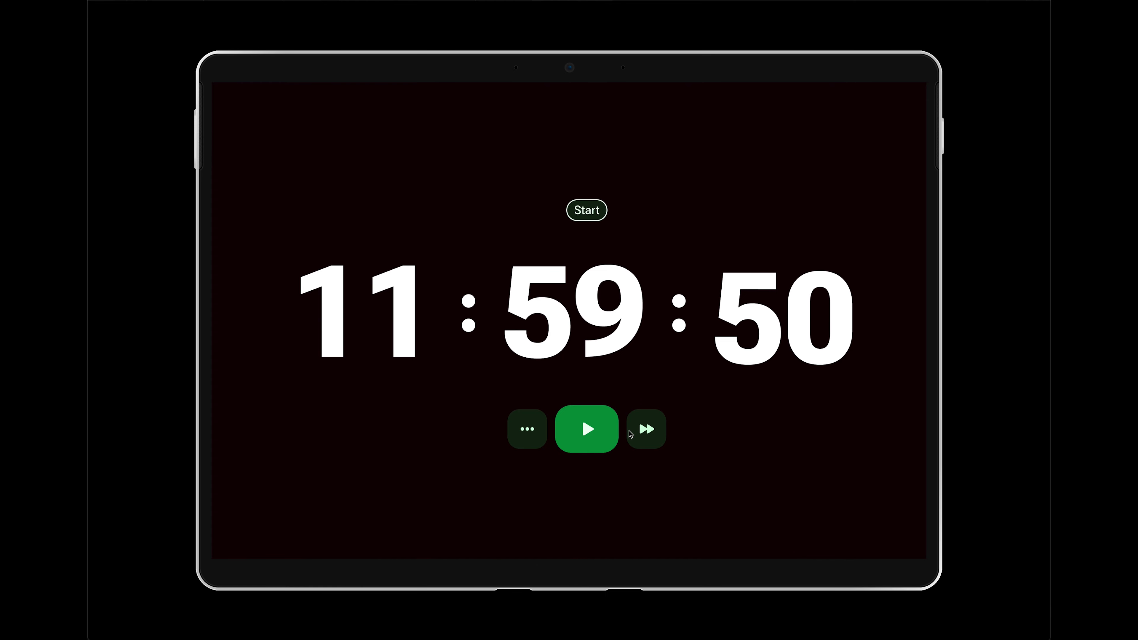
left_click(594, 430)
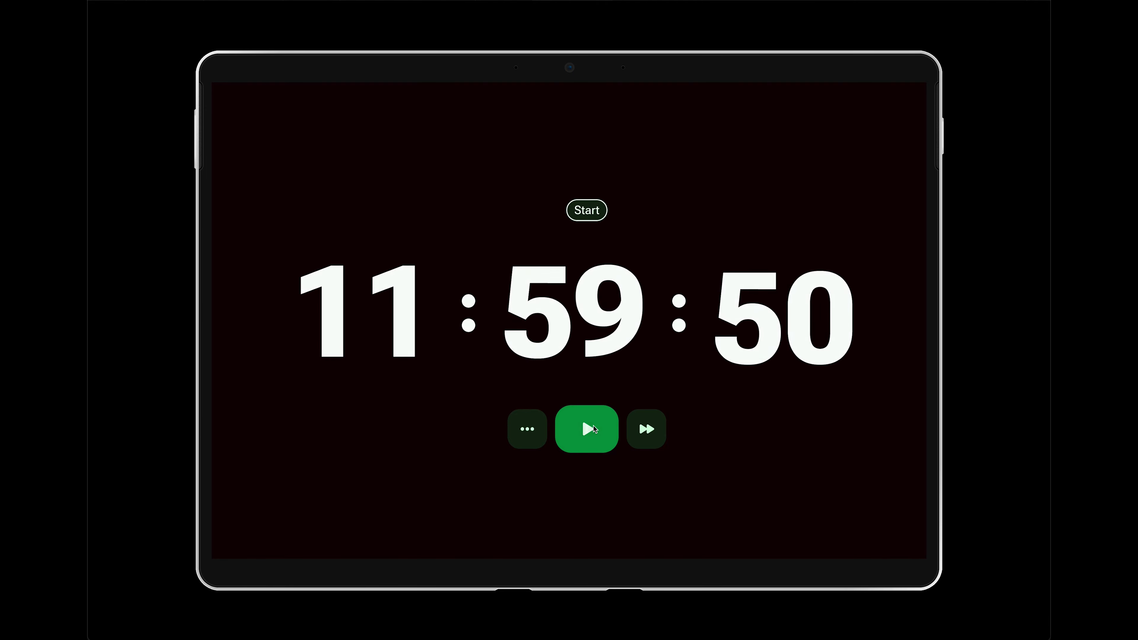
left_click(592, 429)
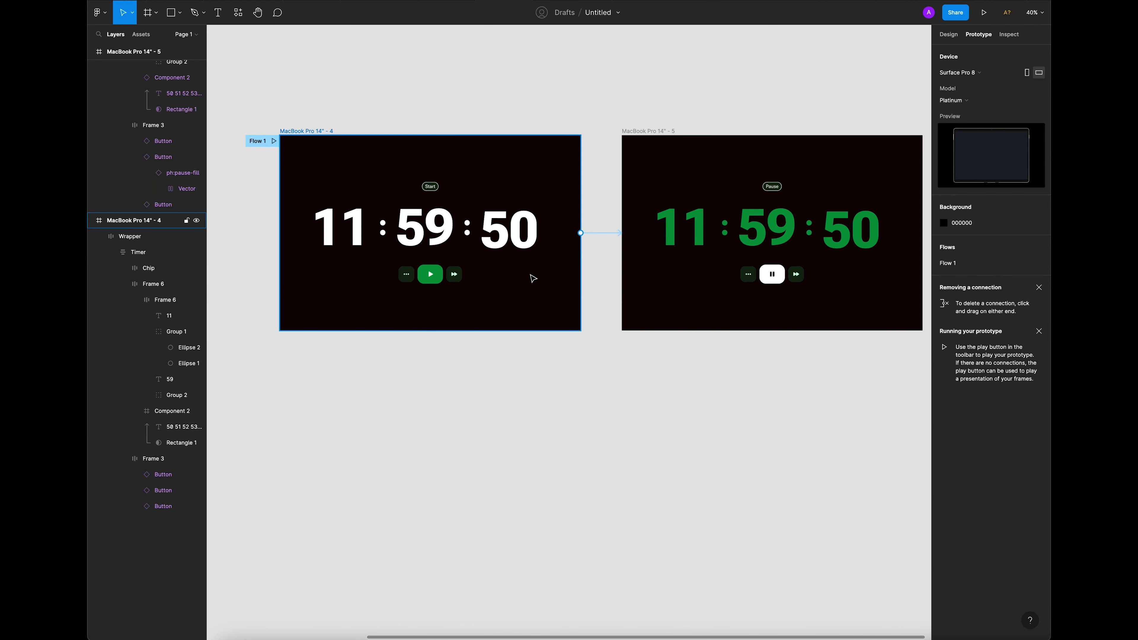
scroll(534, 280, "down", 3)
scroll(550, 368, "down", 2)
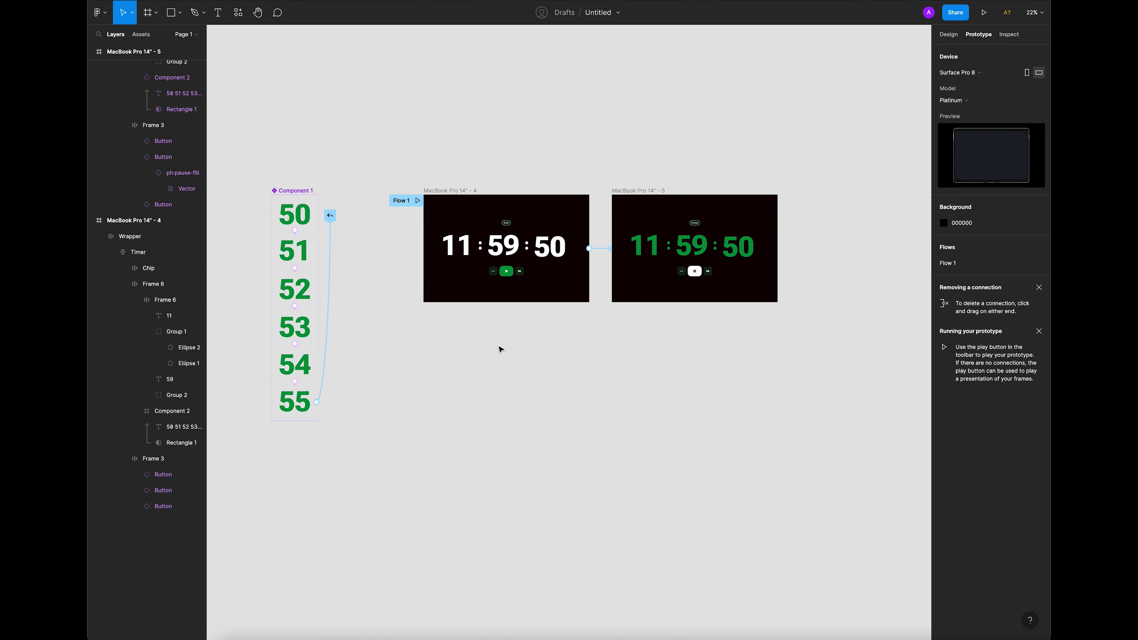
key("super+z")
scroll(349, 167, "up", 2)
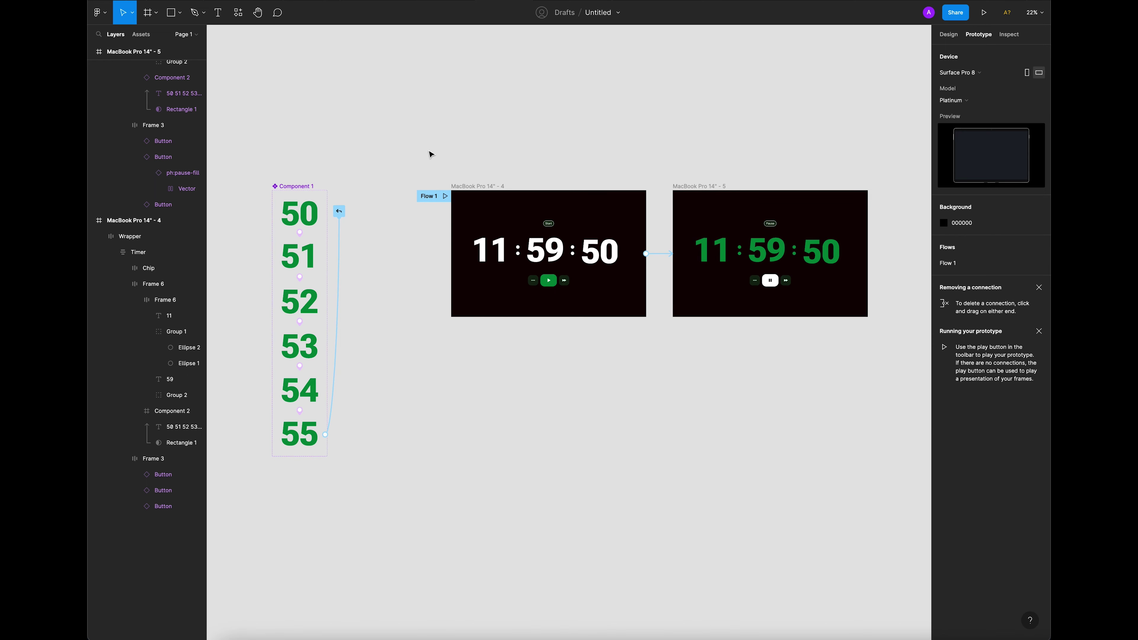
left_click_drag(428, 148, 427, 144)
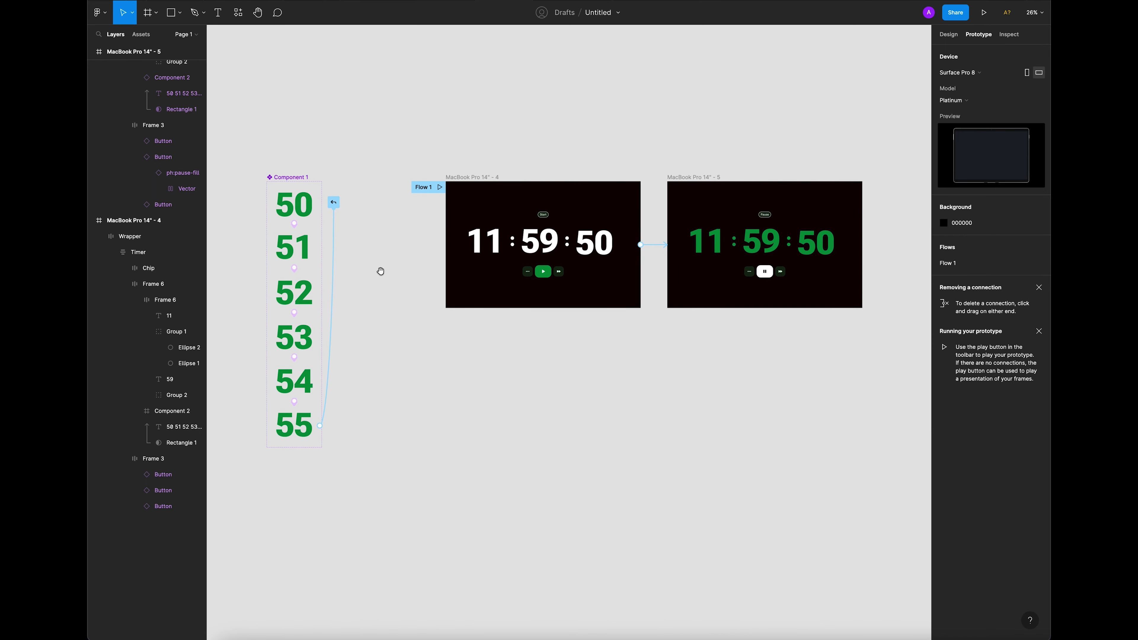
left_click_drag(380, 271, 381, 260)
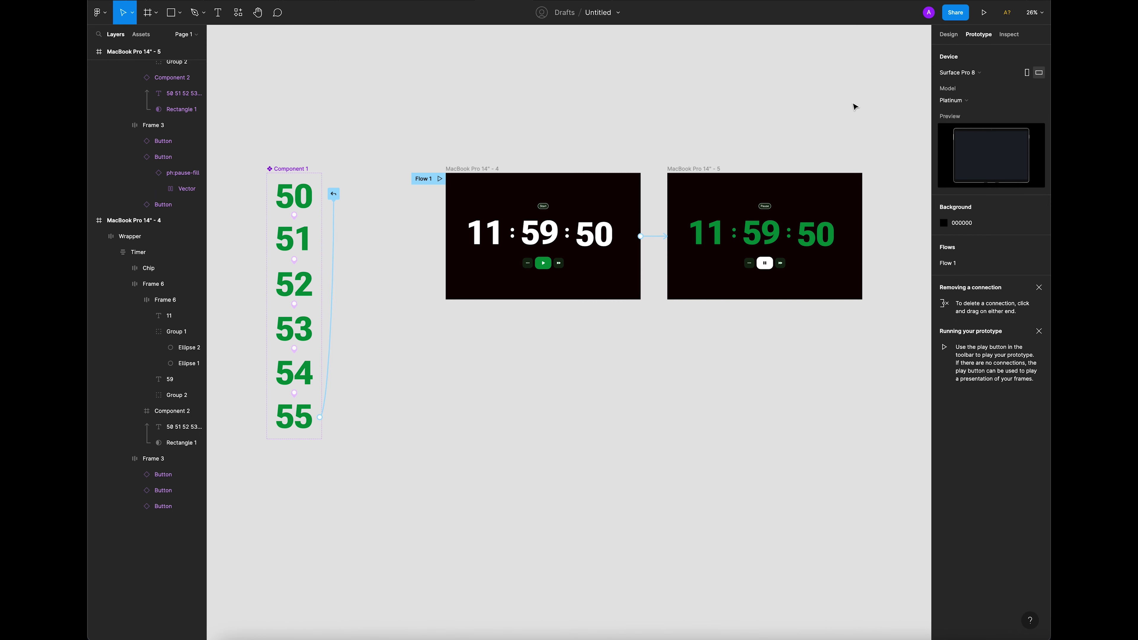
scroll(636, 142, "down", 1)
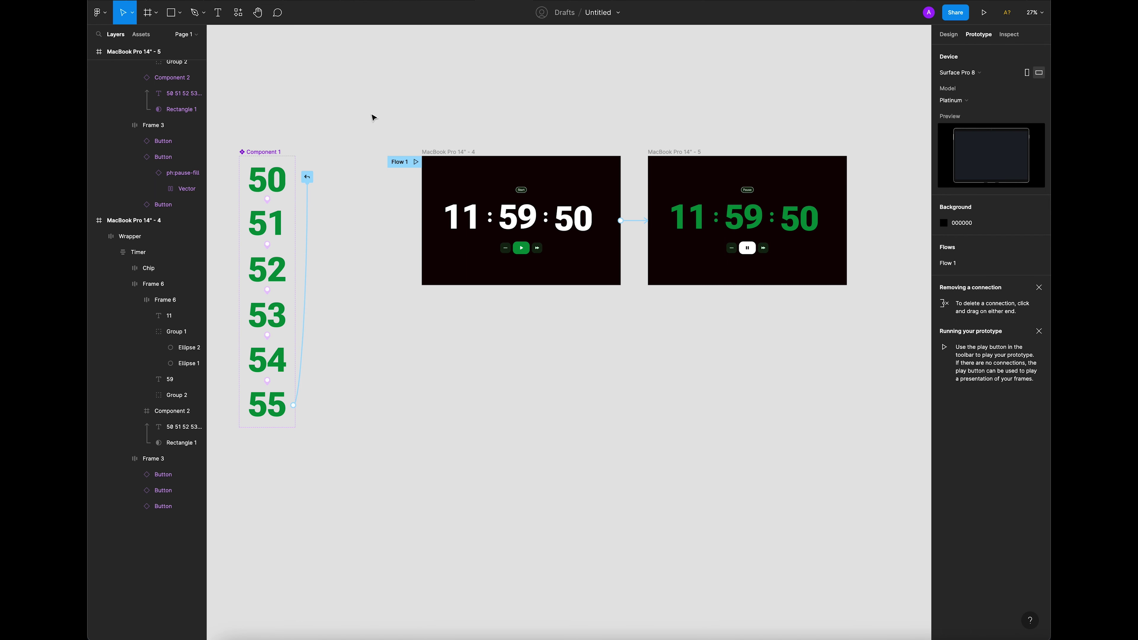
left_click_drag(406, 110, 406, 82)
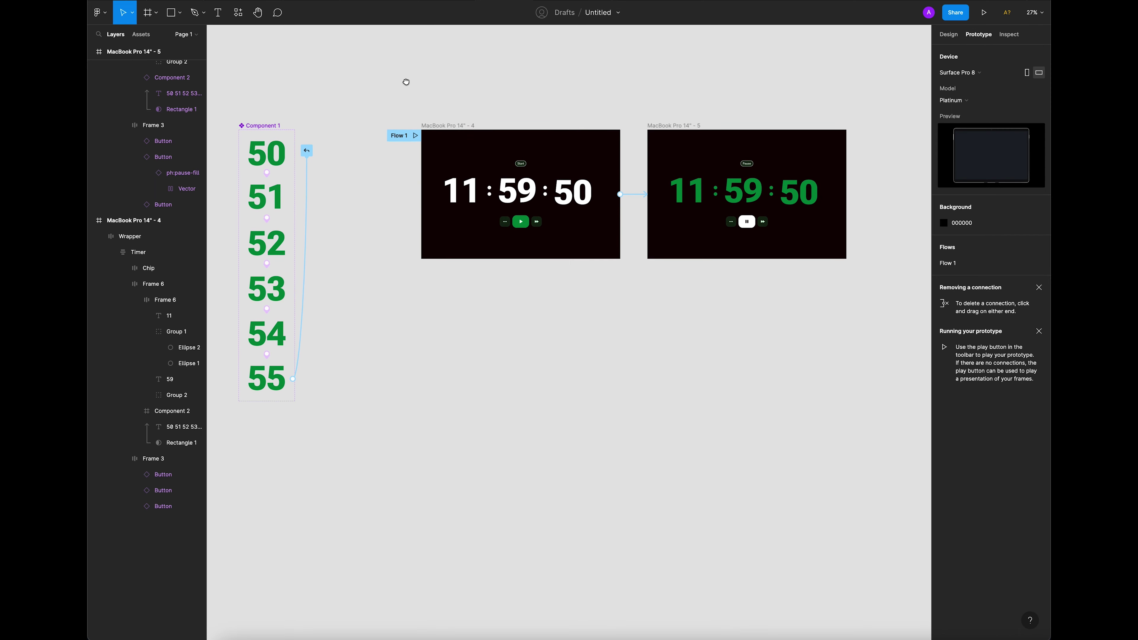